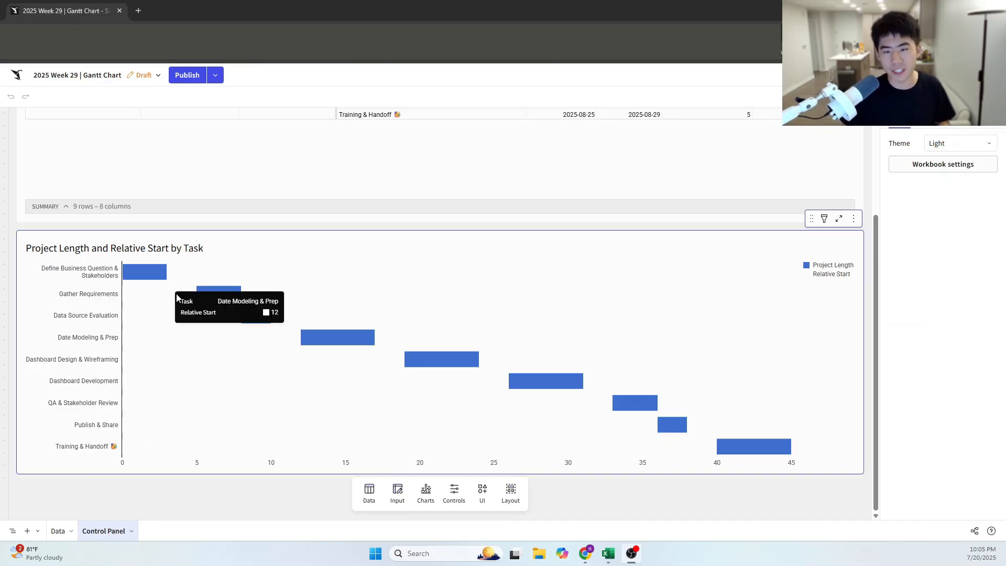
Examine each task's relative start offset and bar in the Gantt chart, and compare them with the project table above it
mouse_move(164, 295)
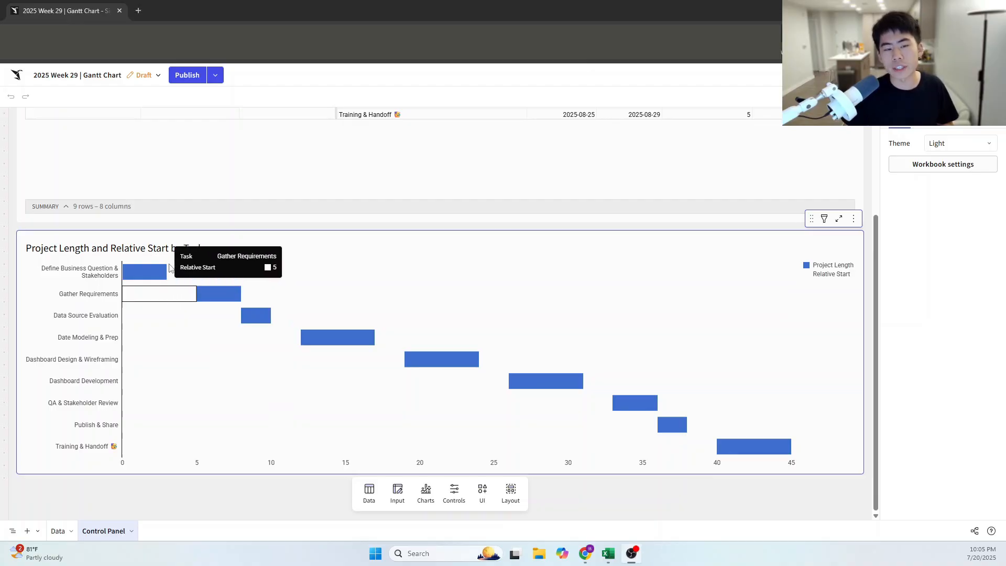
mouse_move(244, 297)
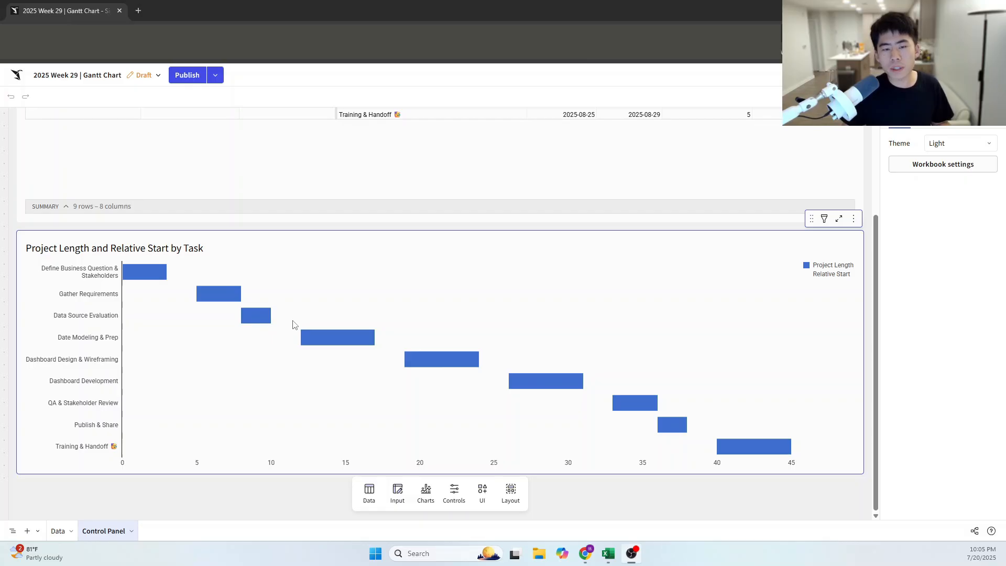
mouse_move(285, 336)
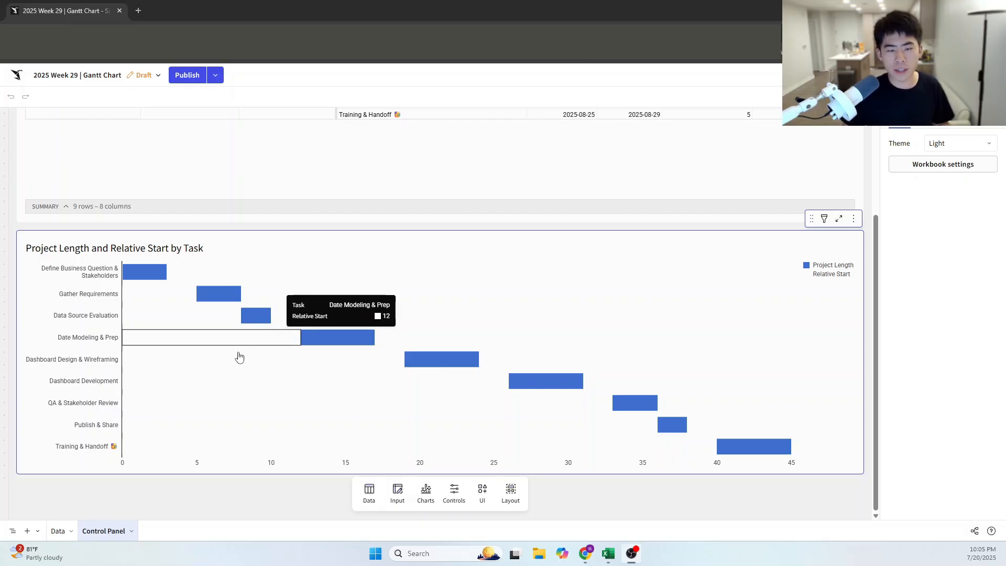
mouse_move(234, 359)
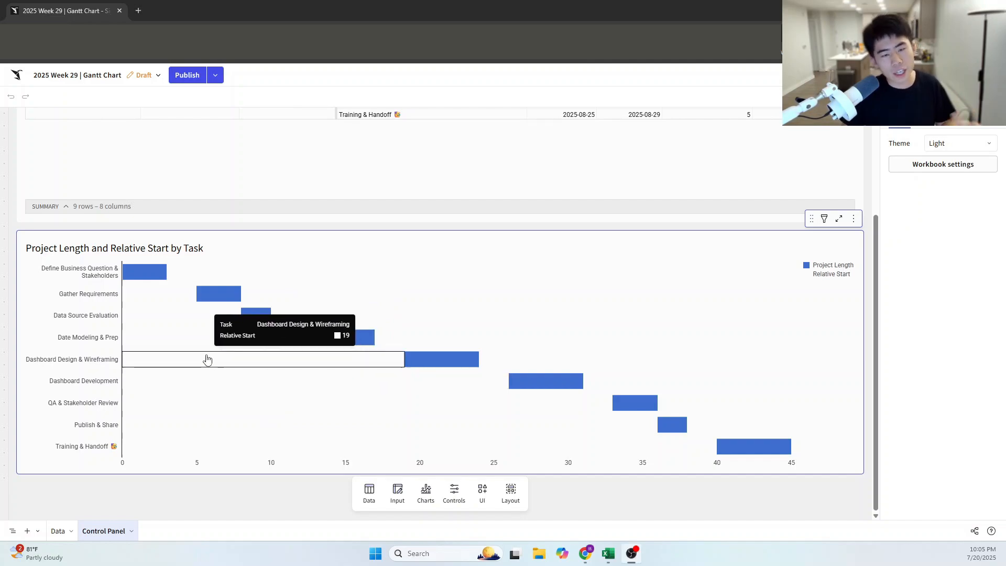
mouse_move(178, 323)
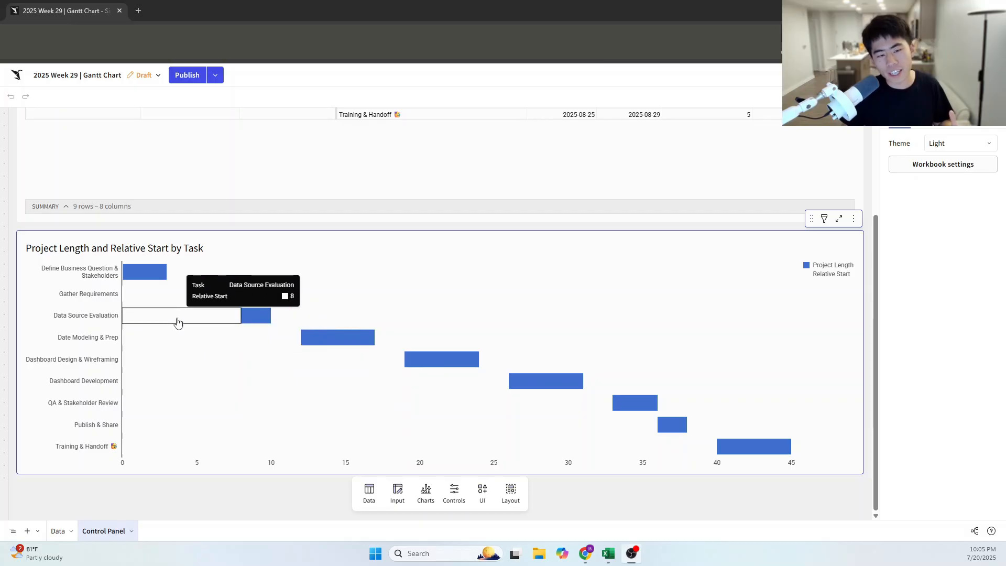
mouse_move(316, 434)
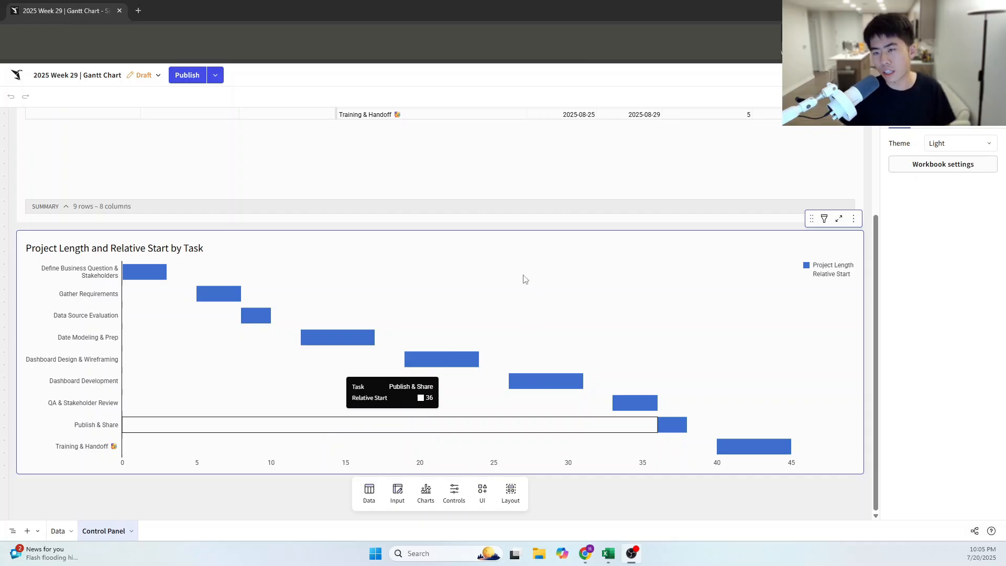
scroll(550, 247, "up", 2)
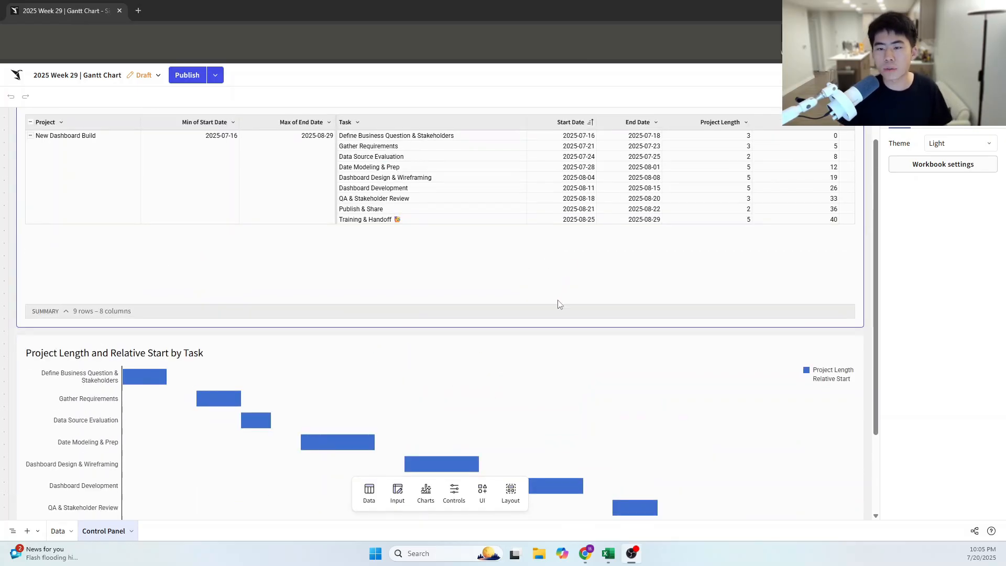
scroll(550, 315, "down", 1)
scroll(595, 349, "down", 1)
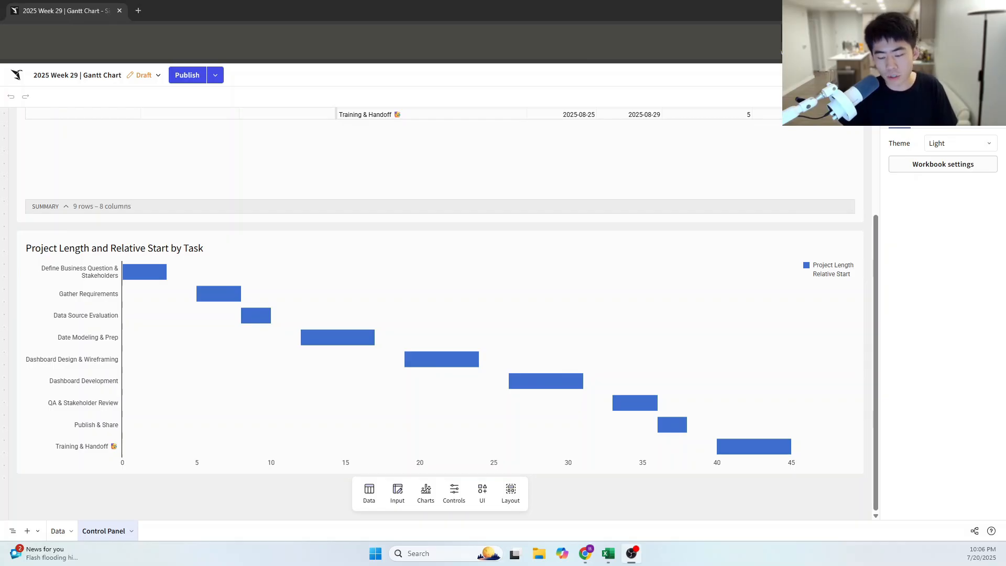
Switch to the Flat Project Table in Excel and review the first task's row with its project, start date and end date
key("alt+Tab")
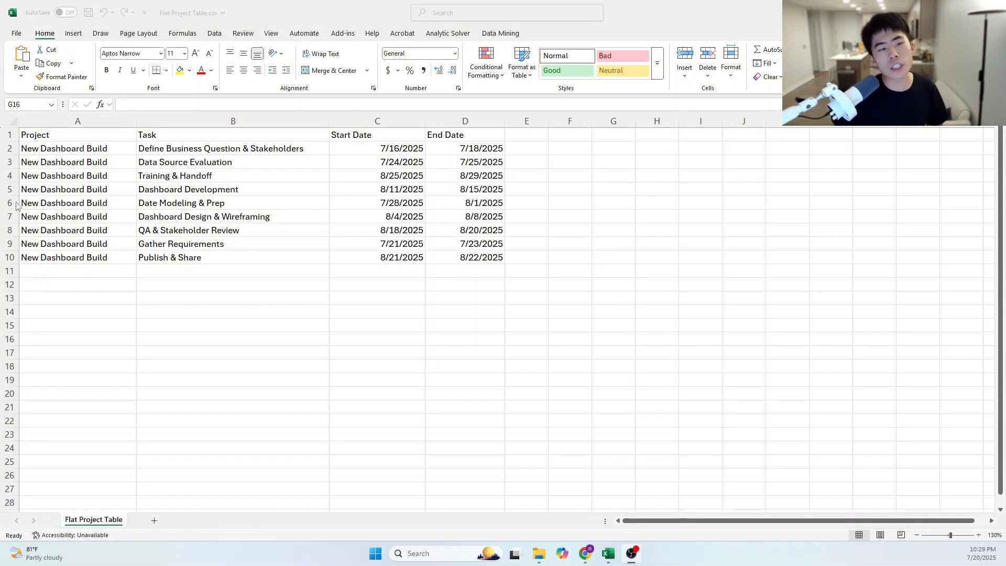
left_click(11, 146)
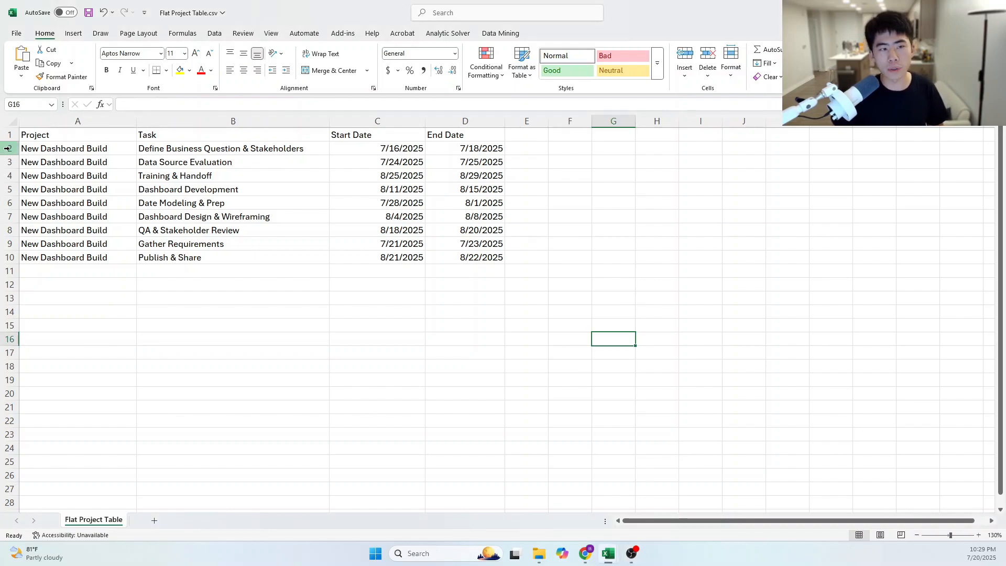
left_click(10, 148)
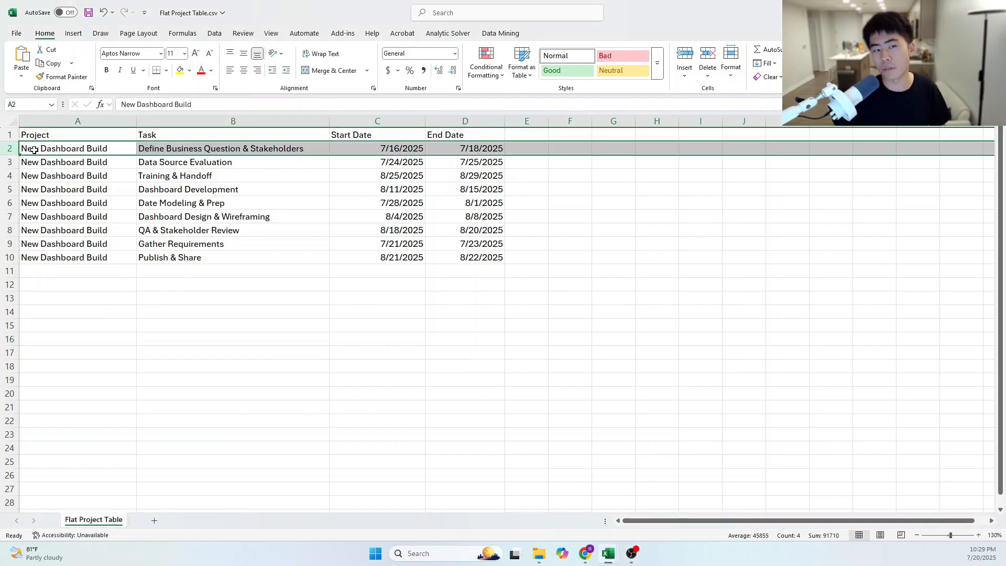
left_click(75, 146)
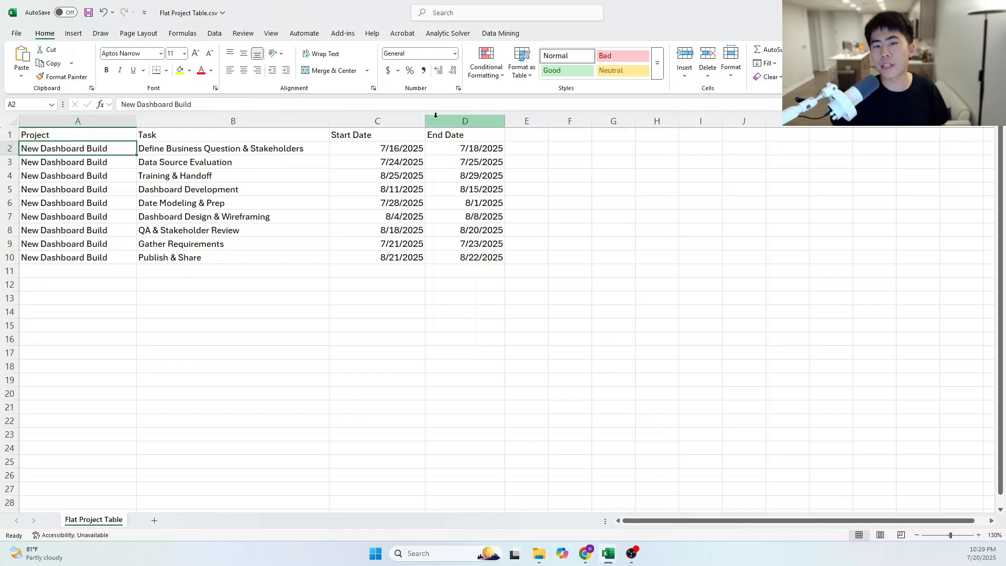
left_click(407, 148)
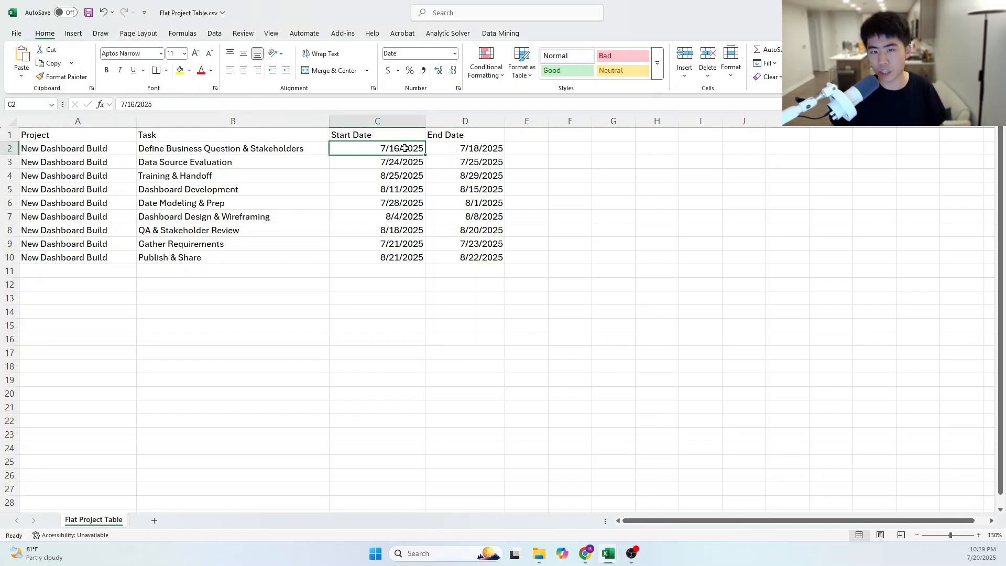
left_click(440, 148)
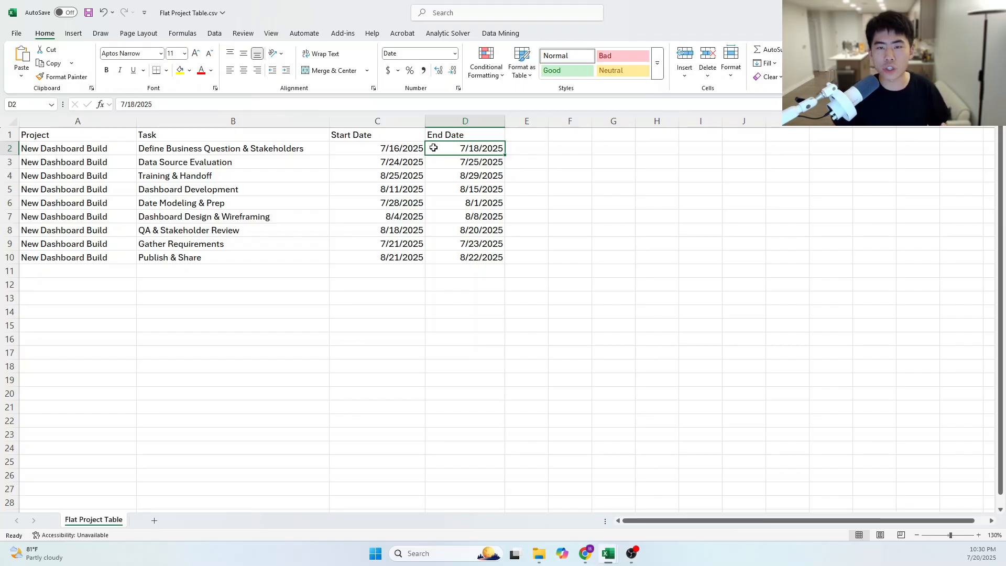
key("Left")
left_click(440, 148)
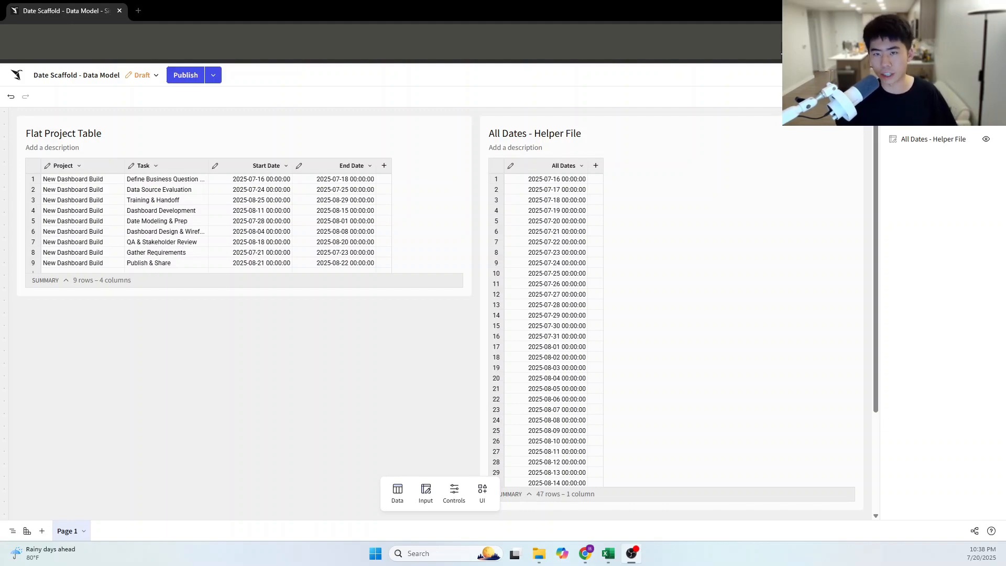
left_click(27, 209)
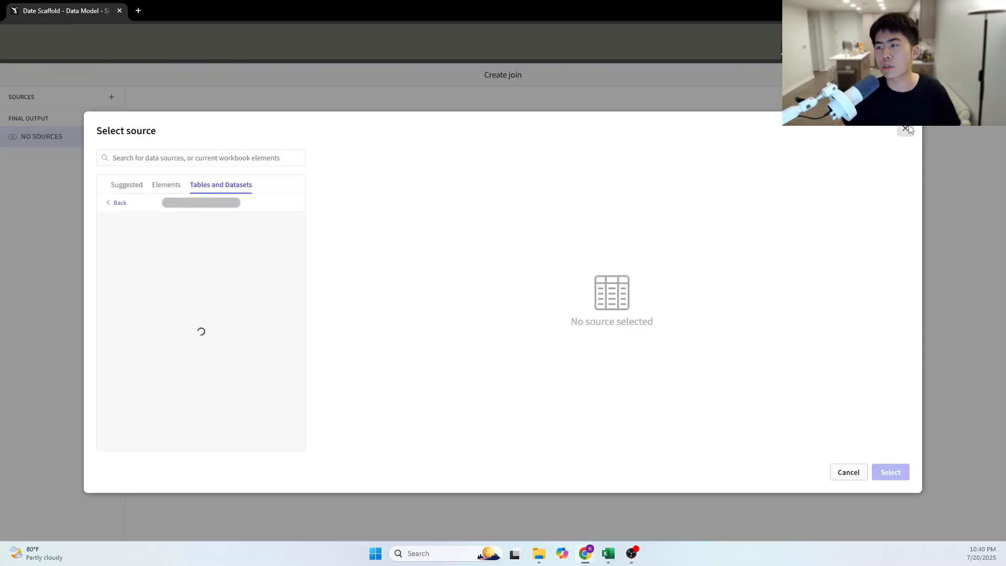
left_click(905, 129)
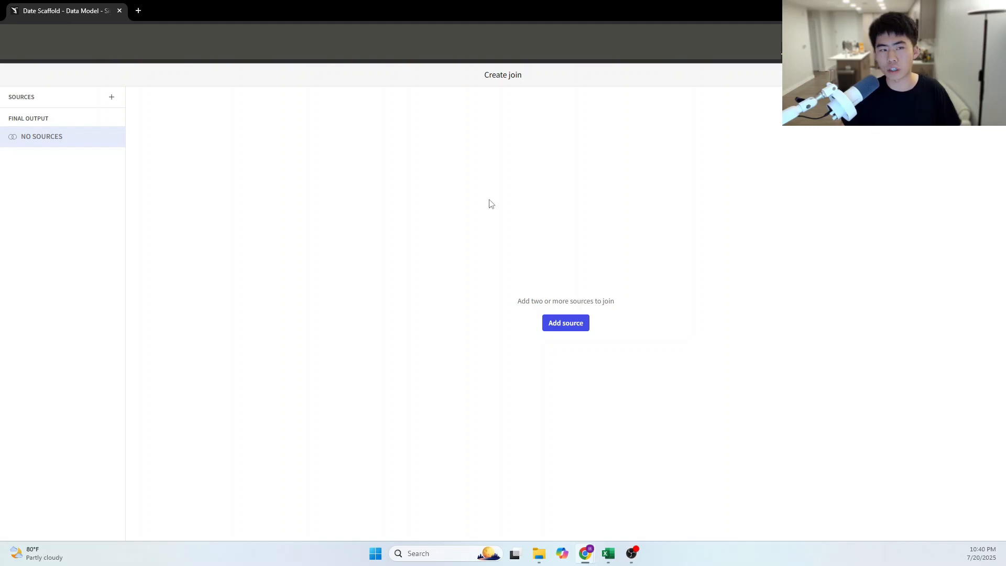
left_click(993, 75)
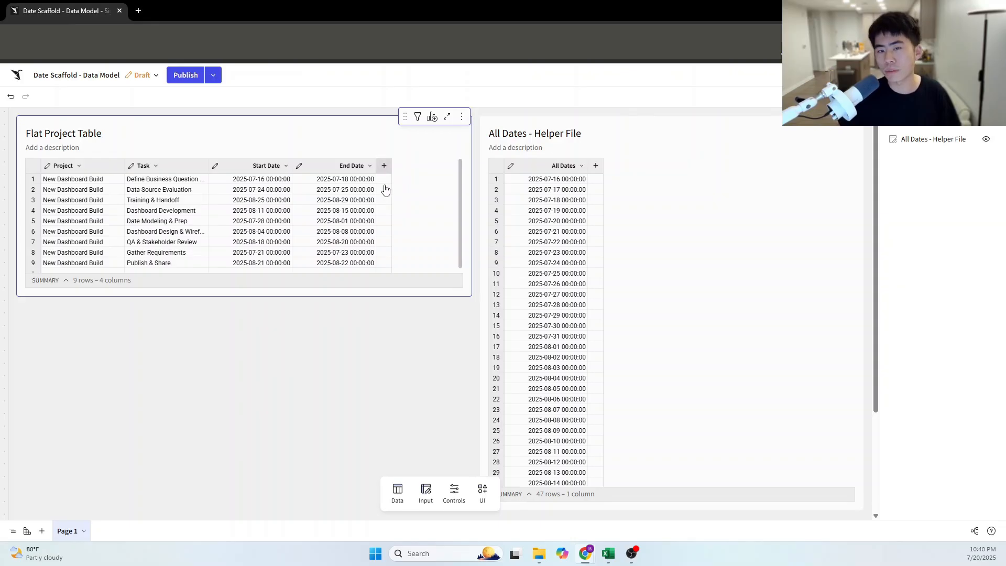
Add a calculation column with the formula True to the Flat Project Table and name it "True - Flat"
left_click(384, 165)
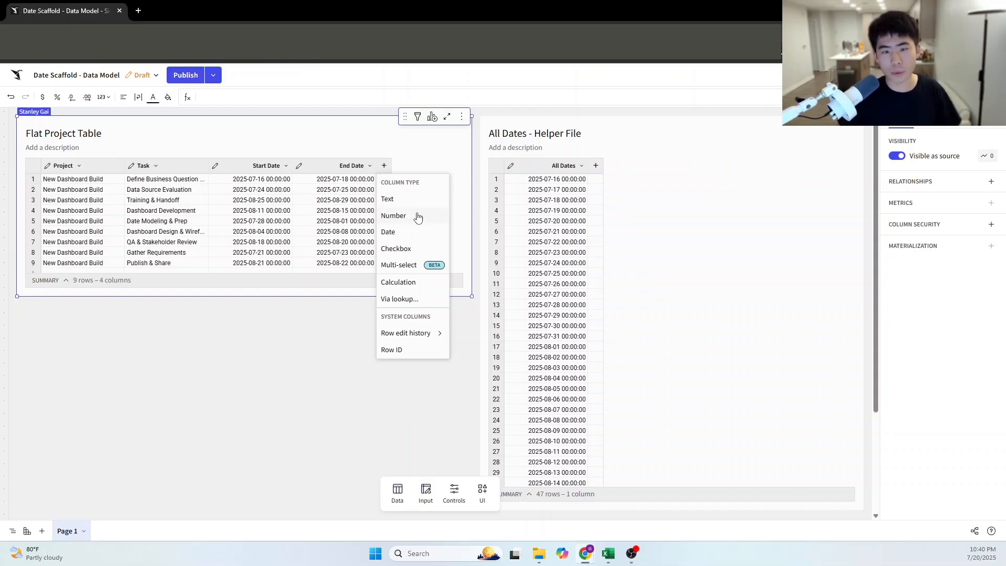
left_click(409, 283)
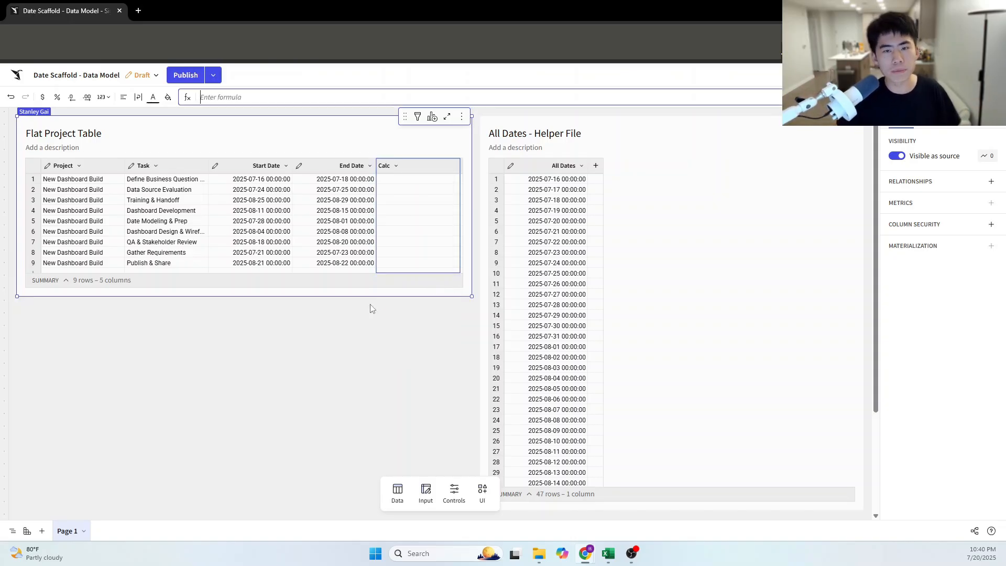
type("True")
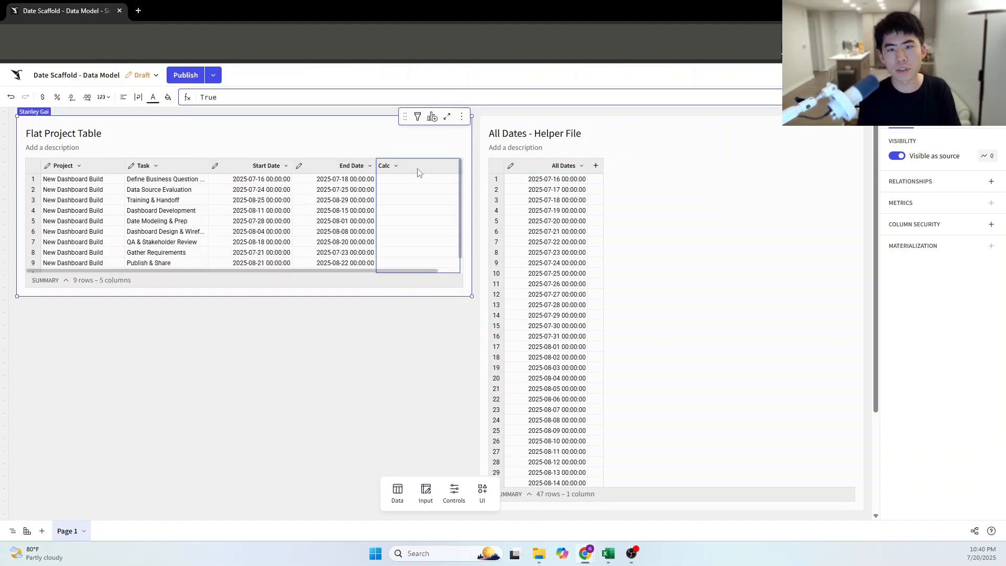
key("Return")
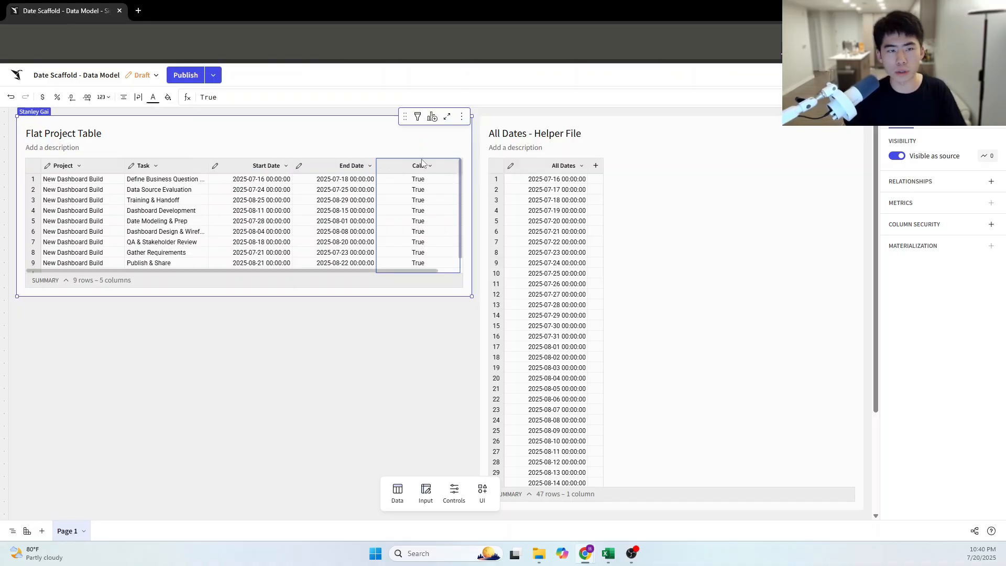
double_click(414, 166)
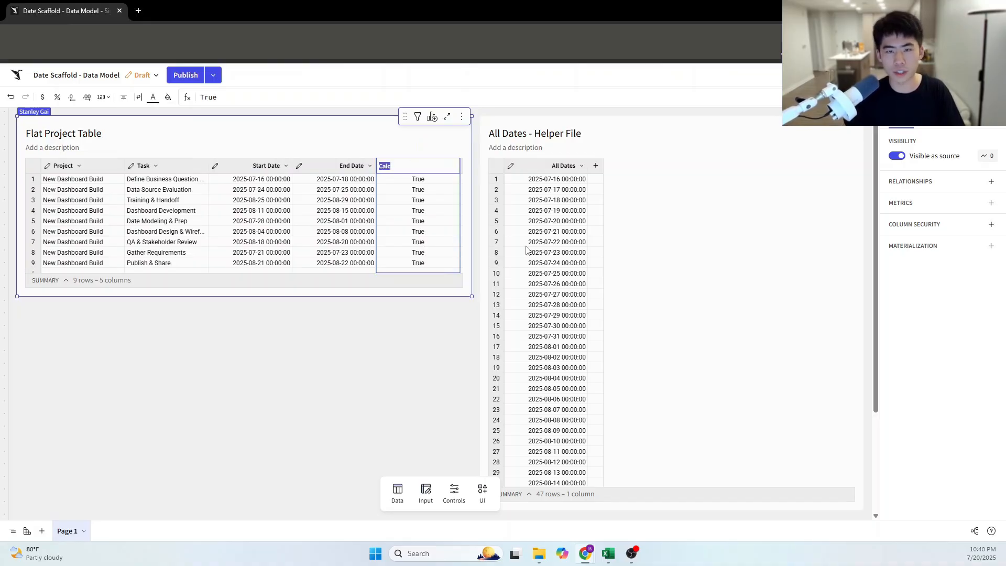
type("True - Fl")
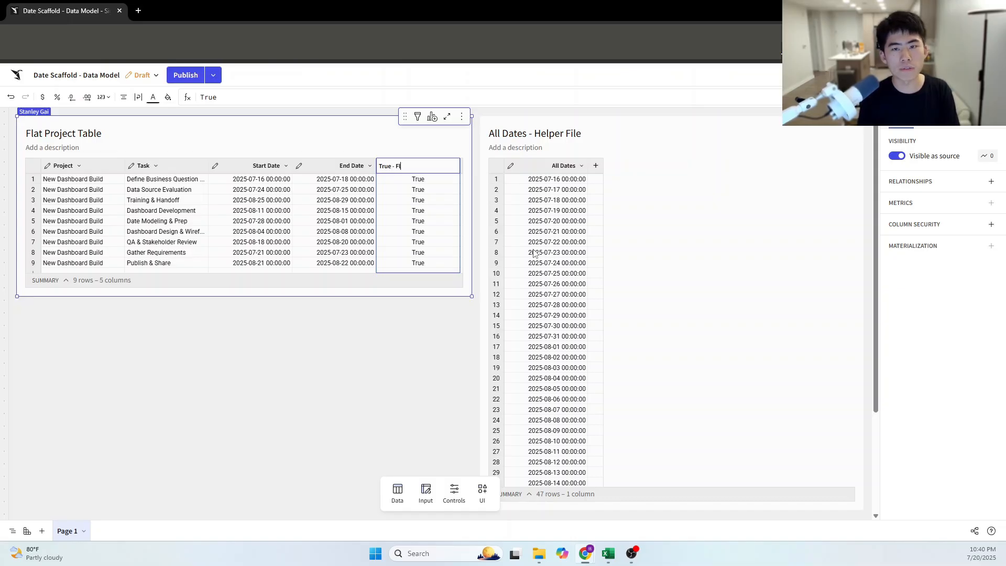
type("at")
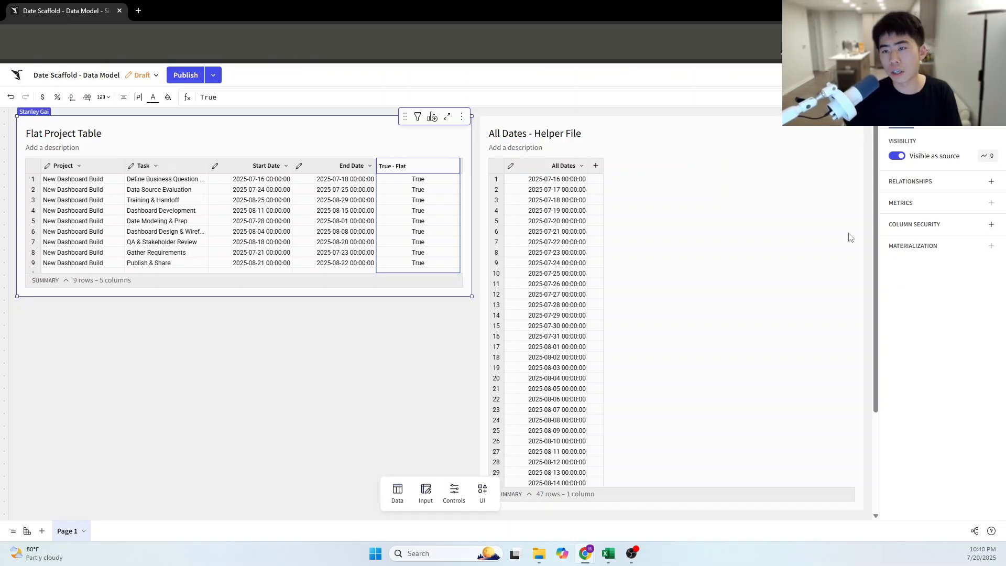
left_click(587, 187)
Add a calculation column with the formula True to the All Dates - Helper File table and name it "True- Date Helper"
left_click(596, 166)
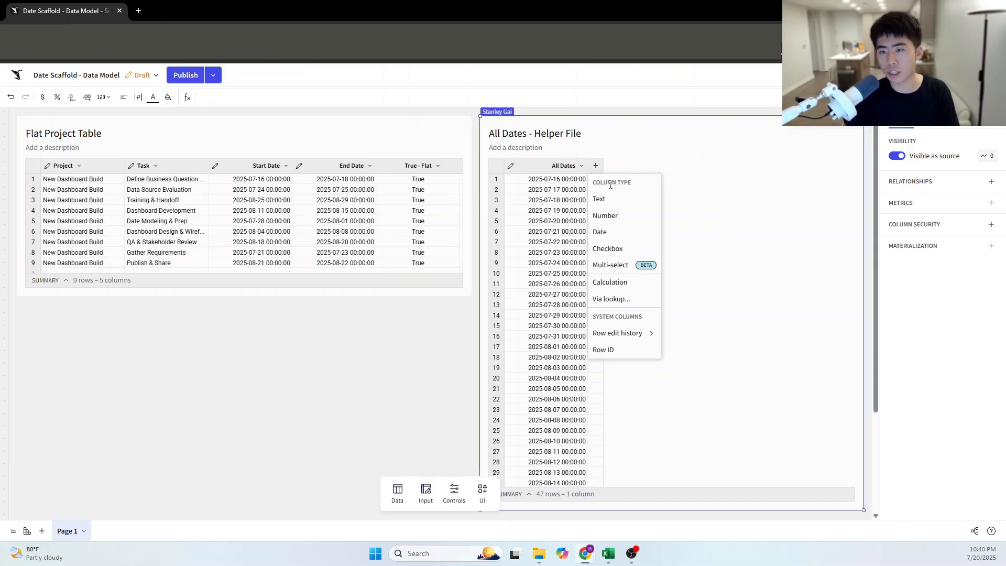
left_click(613, 283)
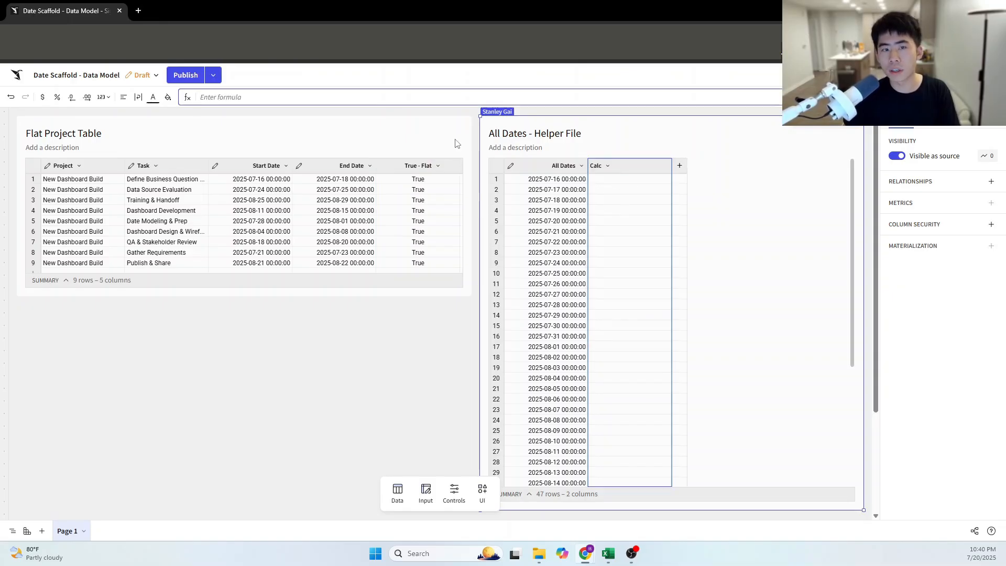
type("true")
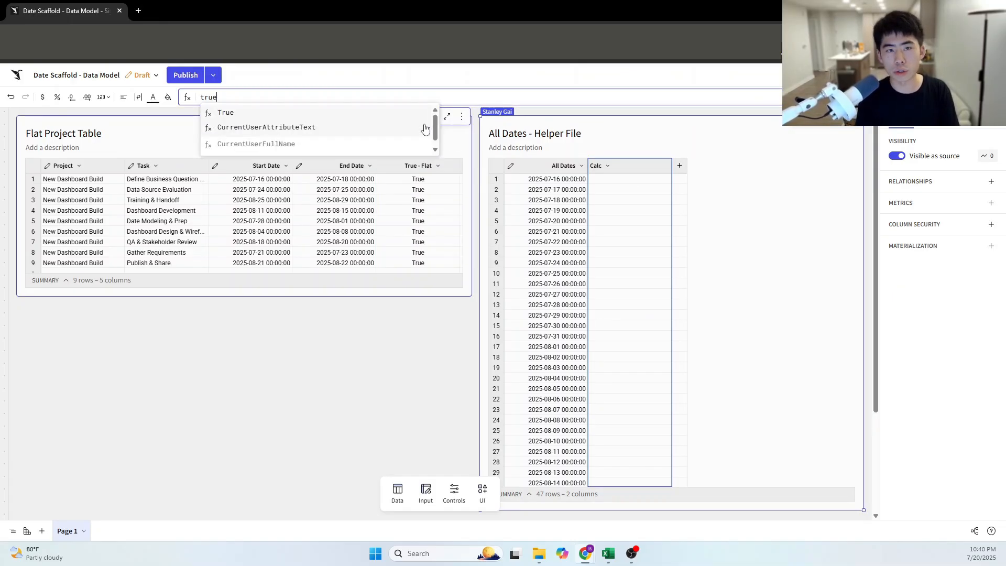
left_click(422, 112)
key("Return")
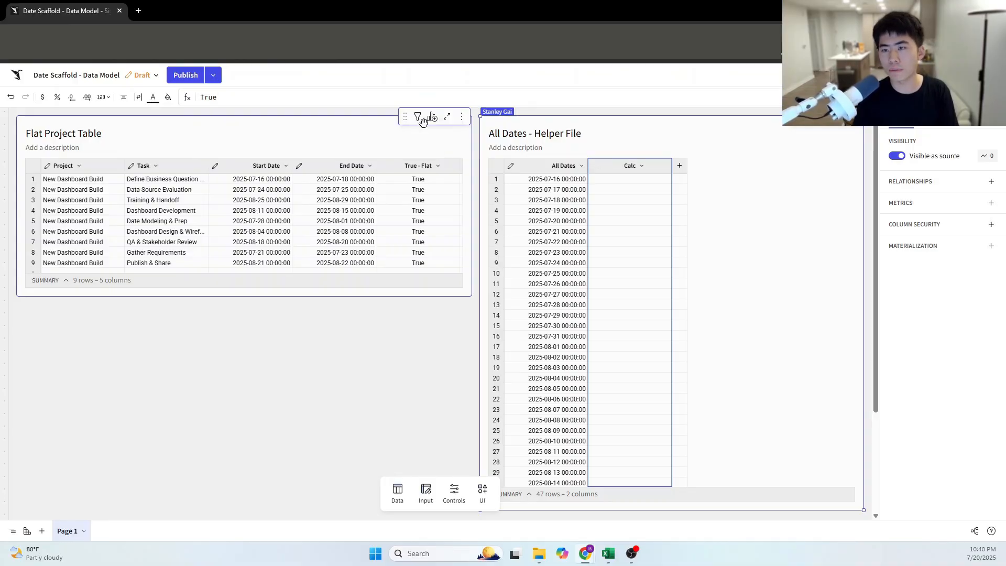
double_click(634, 162)
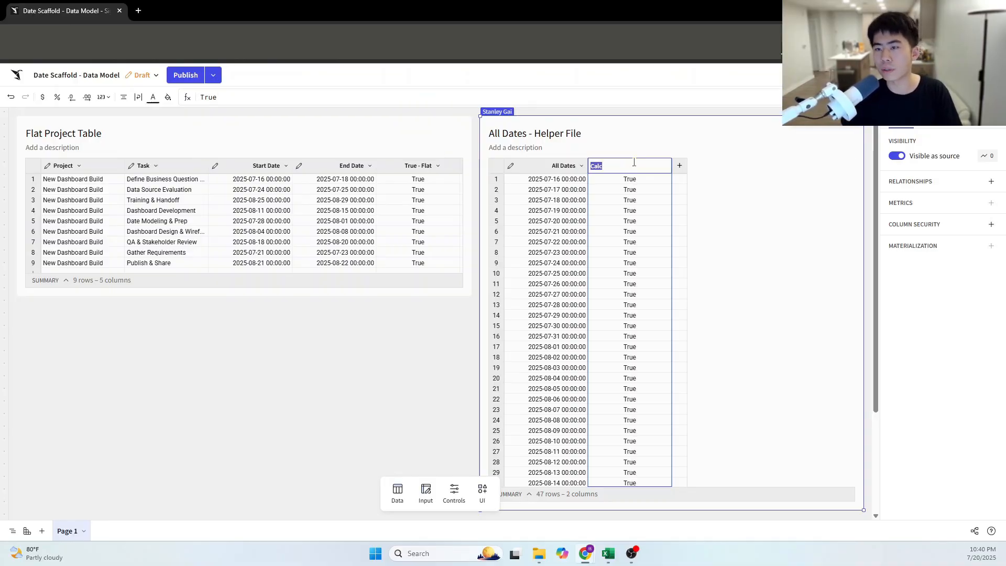
type("T")
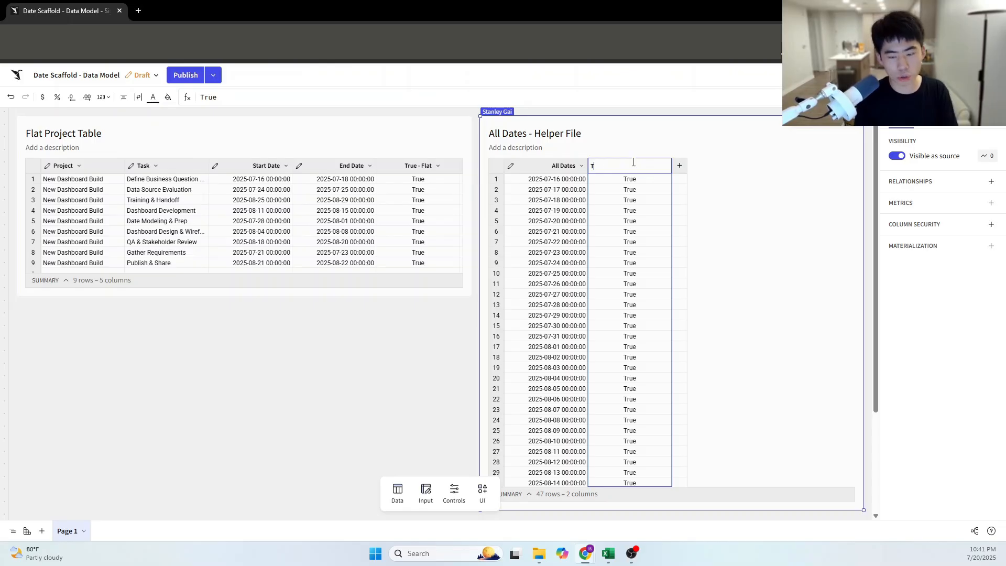
type("rue- Date Helper")
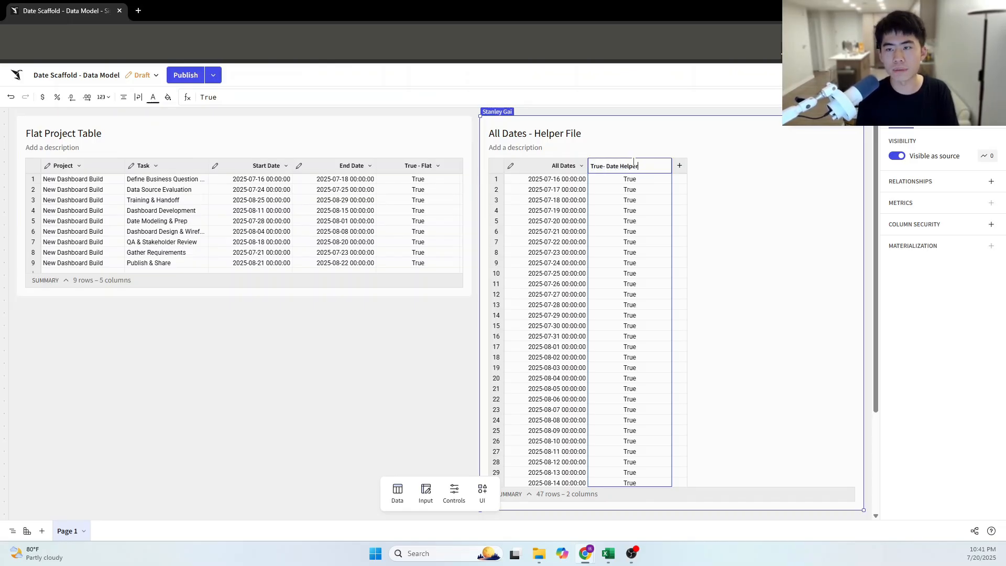
key("Return")
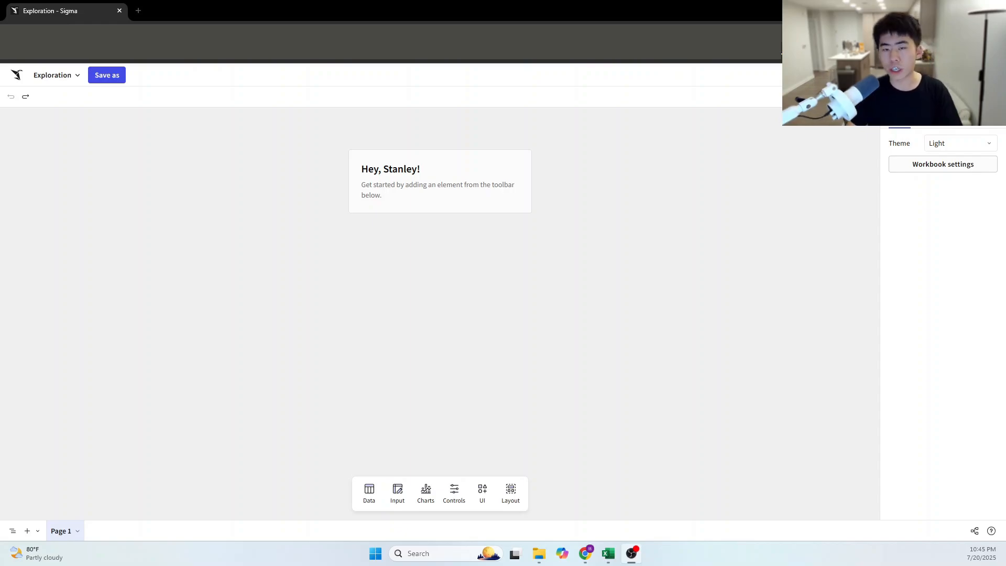
Add a new table built from a join, with all columns of the Flat Project Table as its first source
left_click(369, 493)
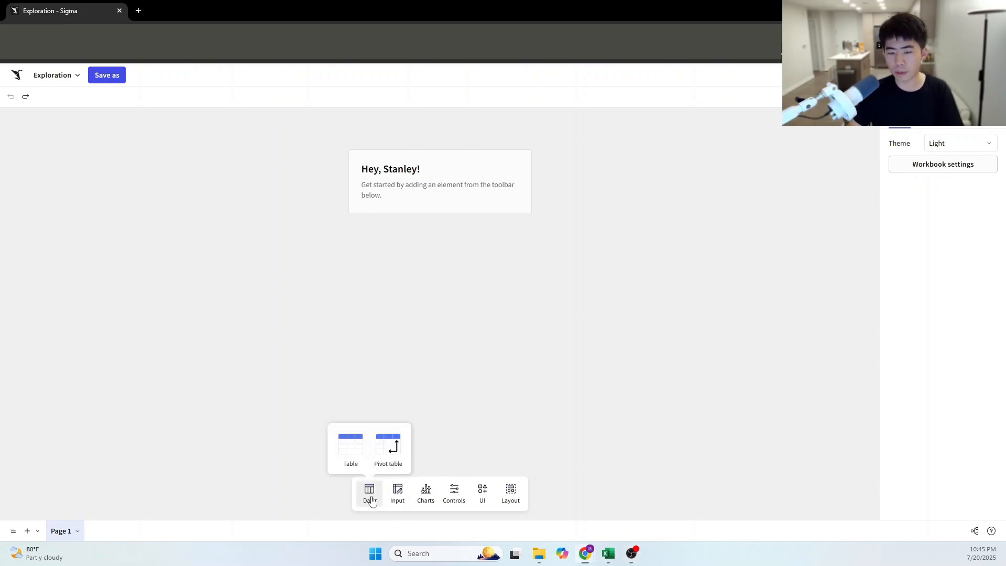
left_click(348, 452)
left_click(441, 453)
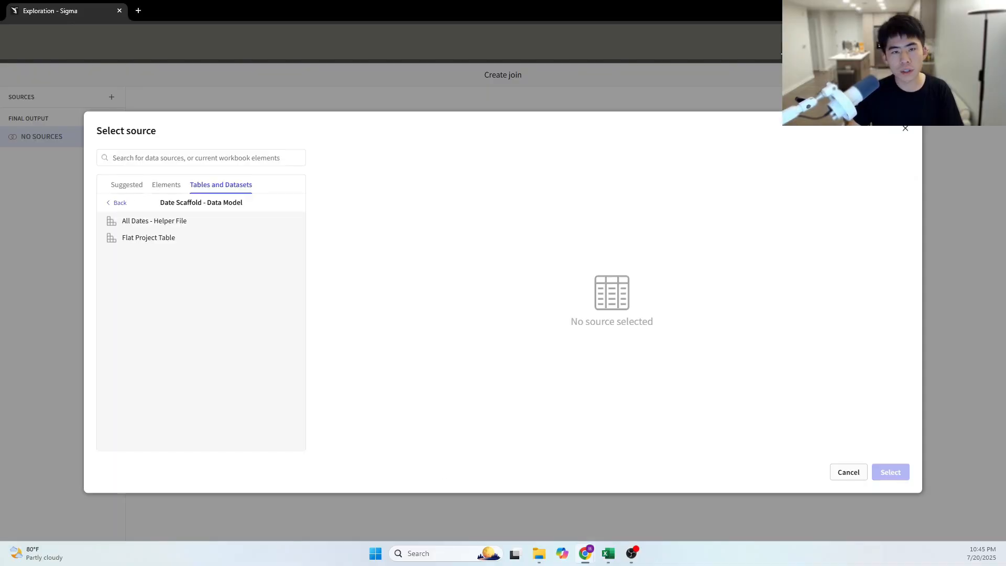
left_click(129, 240)
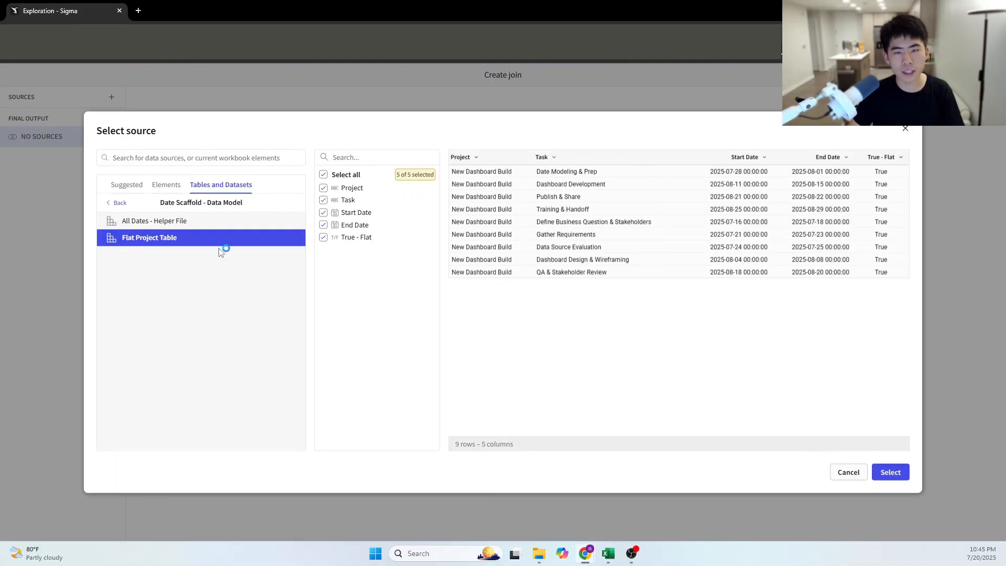
left_click(890, 472)
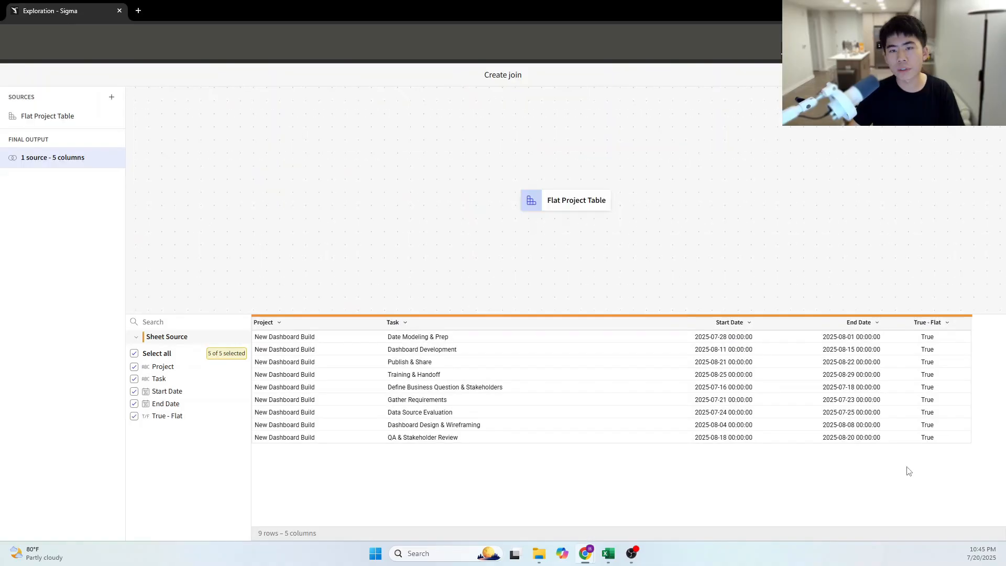
Add the All Dates - Helper File table with all its columns as the join's second source
left_click(112, 98)
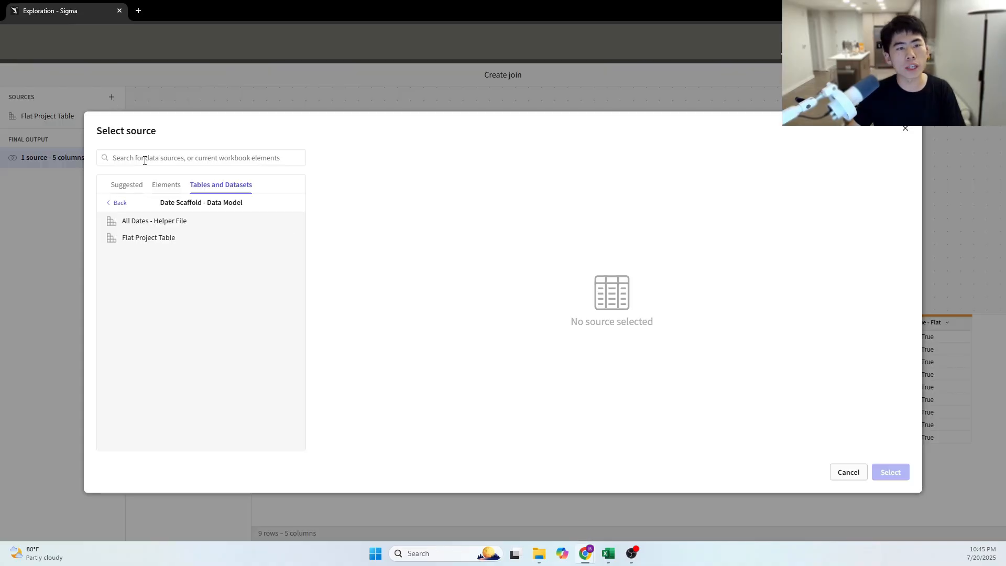
left_click(160, 224)
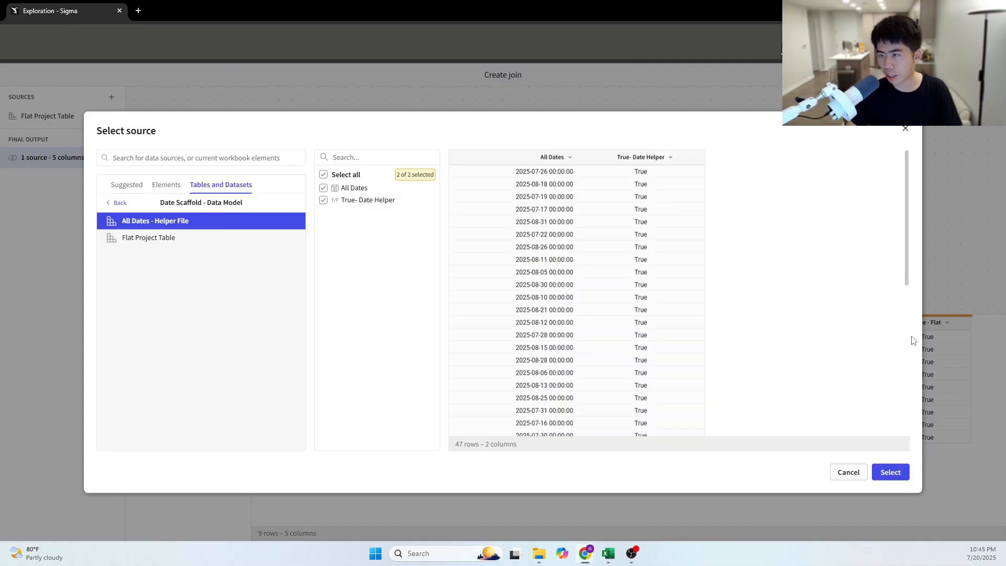
left_click(893, 475)
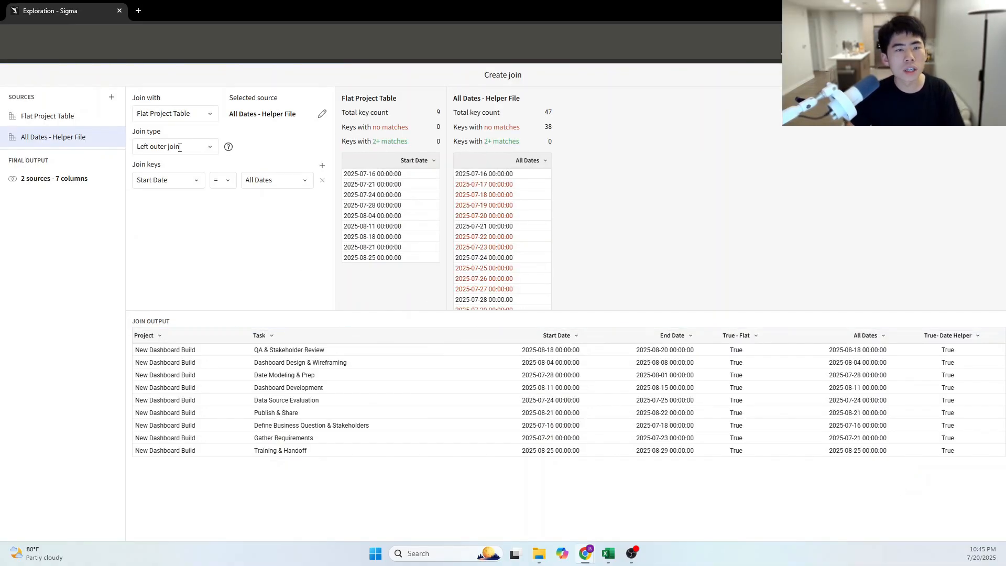
Make it an inner join matching True - Flat to True- Date Helper, and preview the join output
left_click(181, 146)
left_click(169, 180)
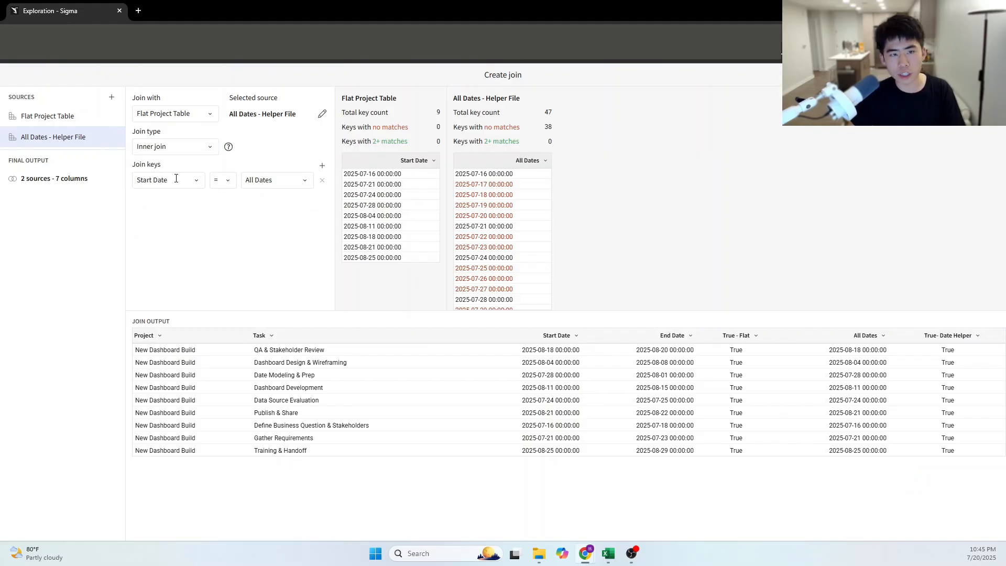
left_click(196, 181)
left_click(190, 284)
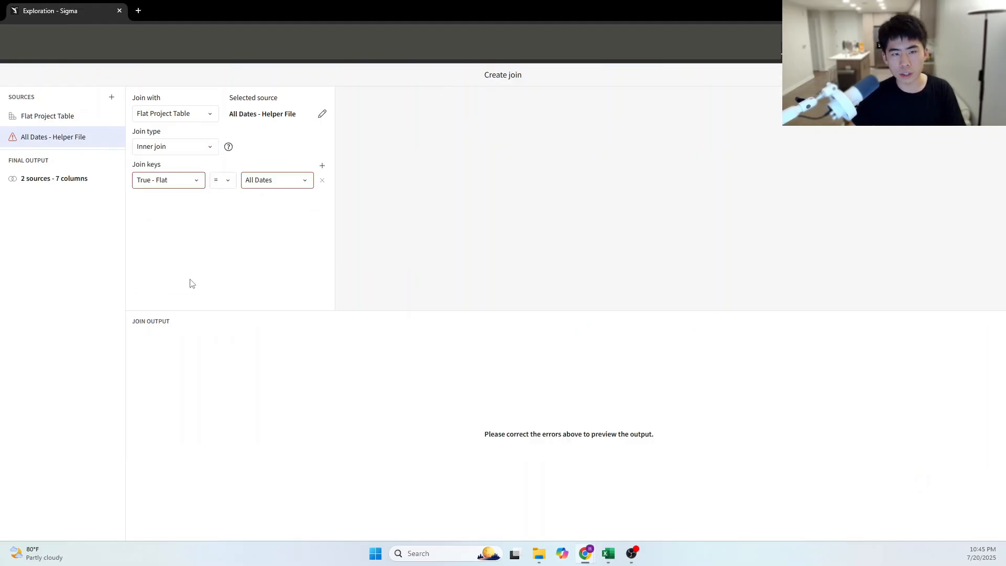
left_click(303, 179)
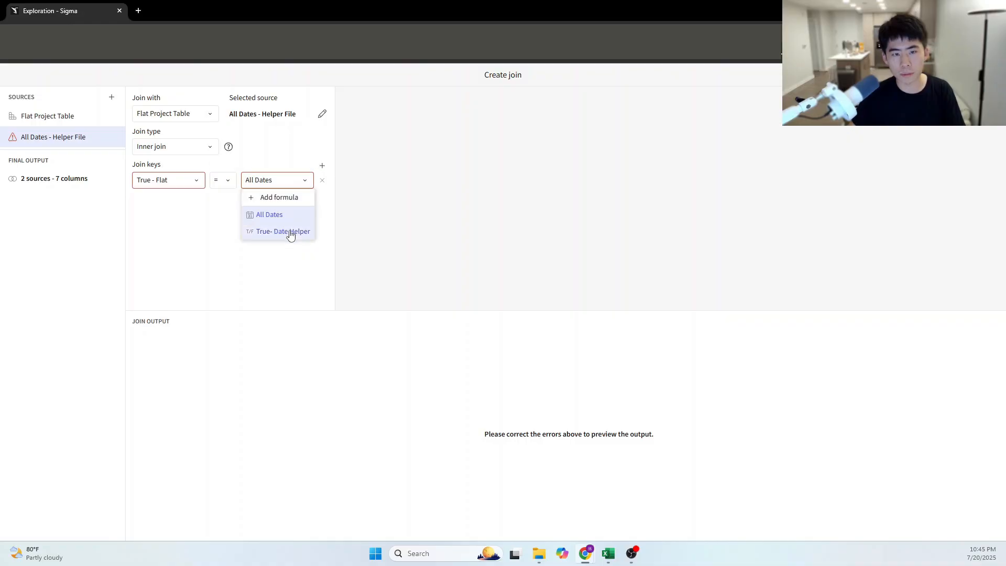
left_click(288, 231)
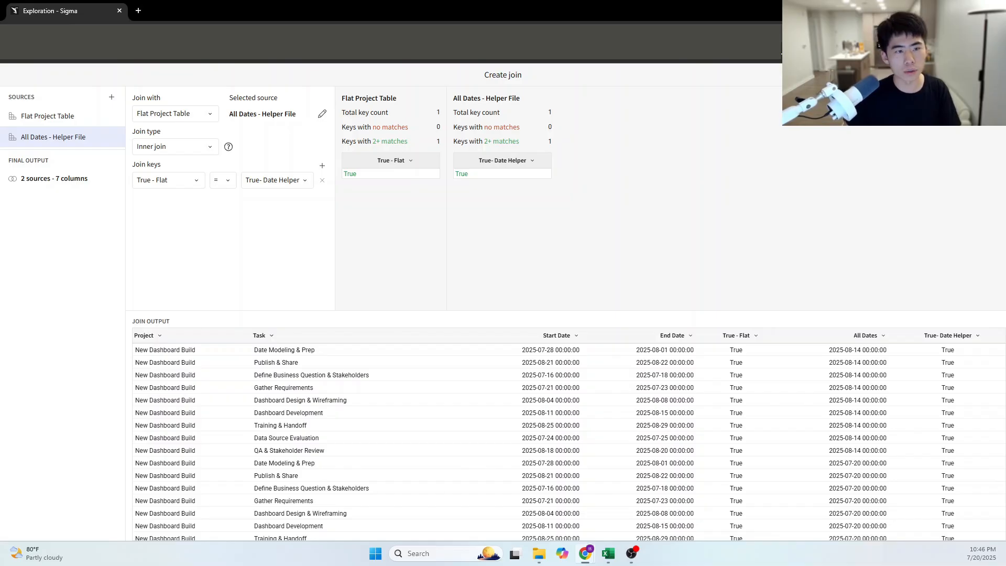
left_click(973, 75)
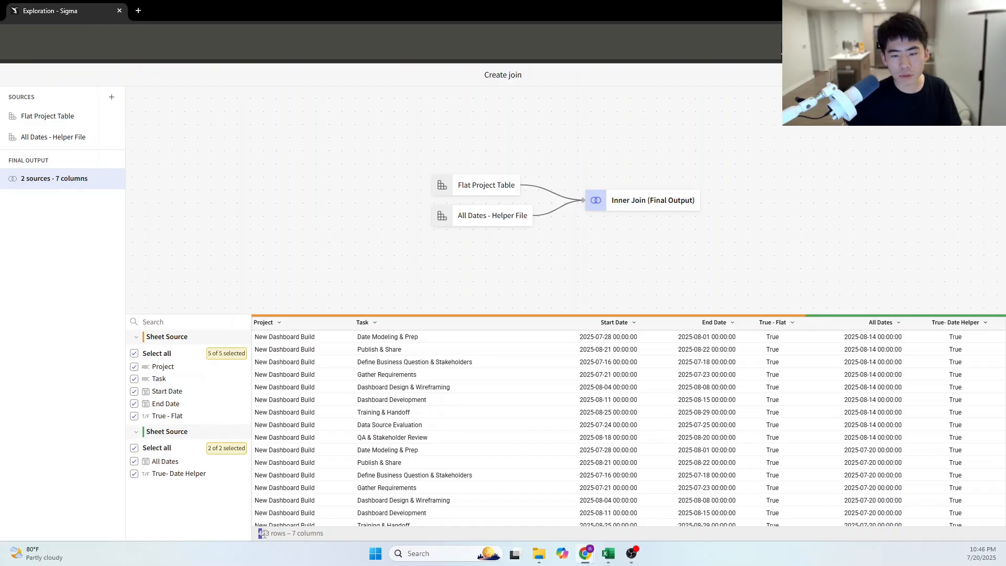
Check the output's row count, exclude the True - Flat and True- Date Helper columns, and finish the join
left_click_drag(264, 534, 271, 534)
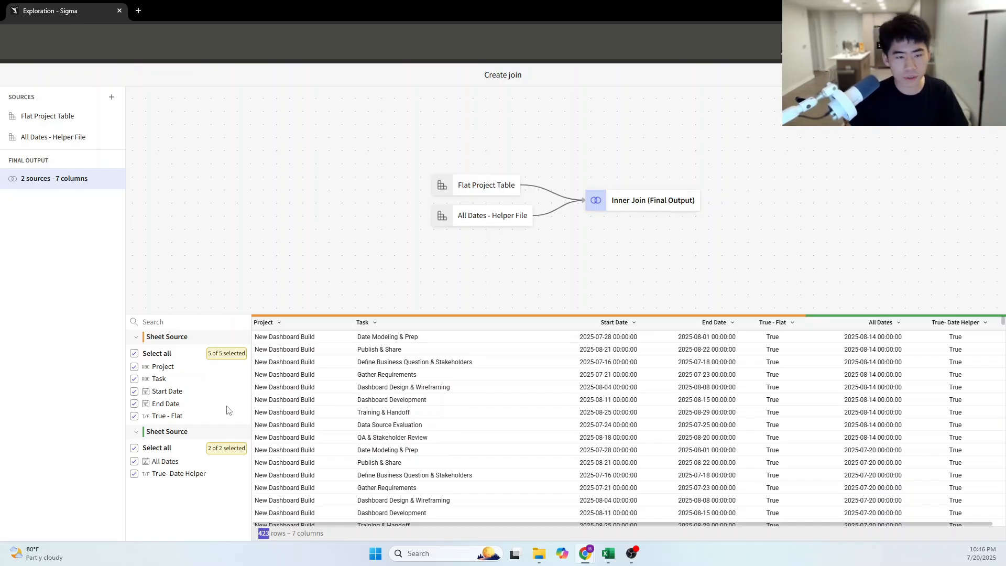
left_click(134, 417)
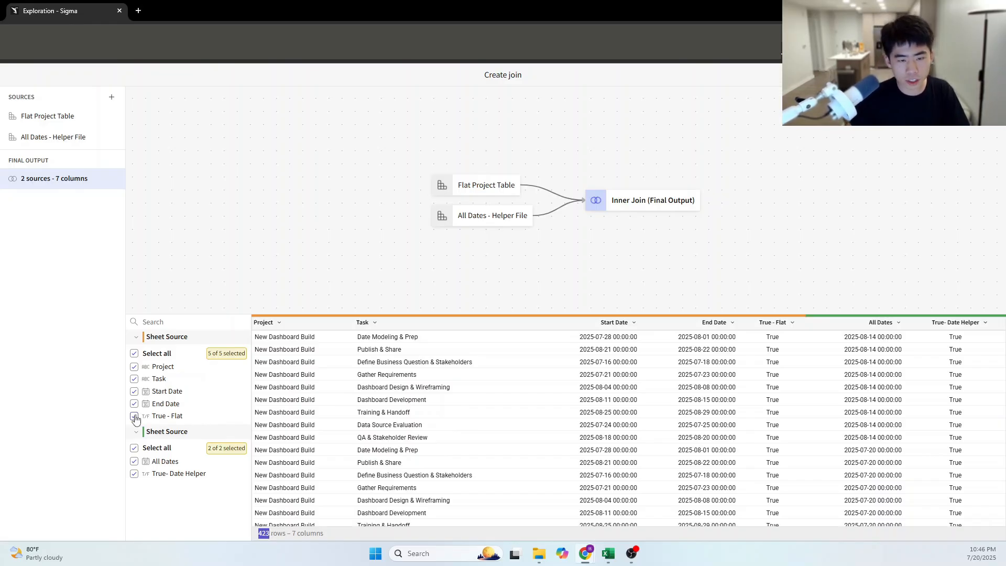
left_click(134, 474)
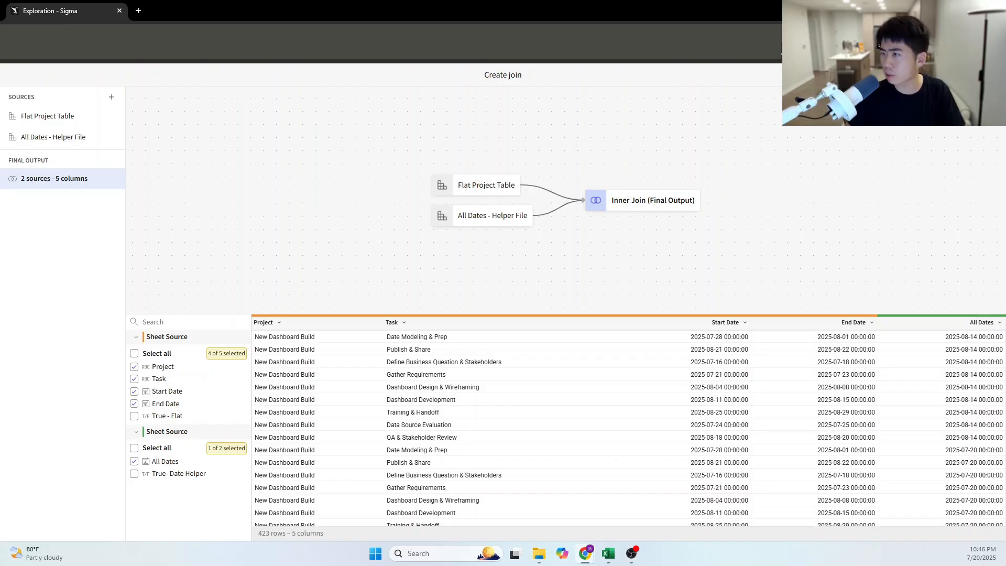
left_click(987, 75)
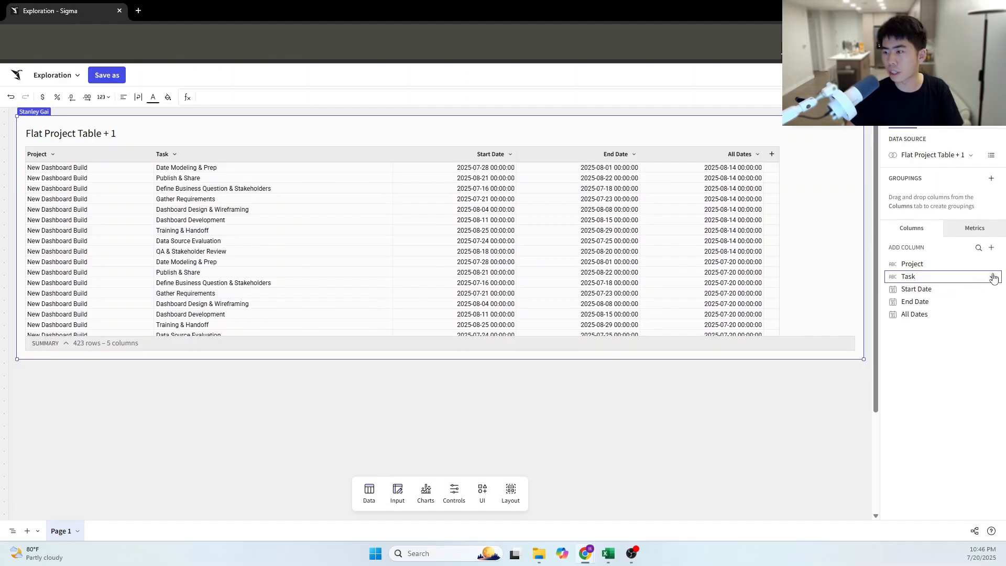
Sort the joined table by Start Date oldest to newest, Task A to Z, and All Dates oldest to newest
left_click(992, 276)
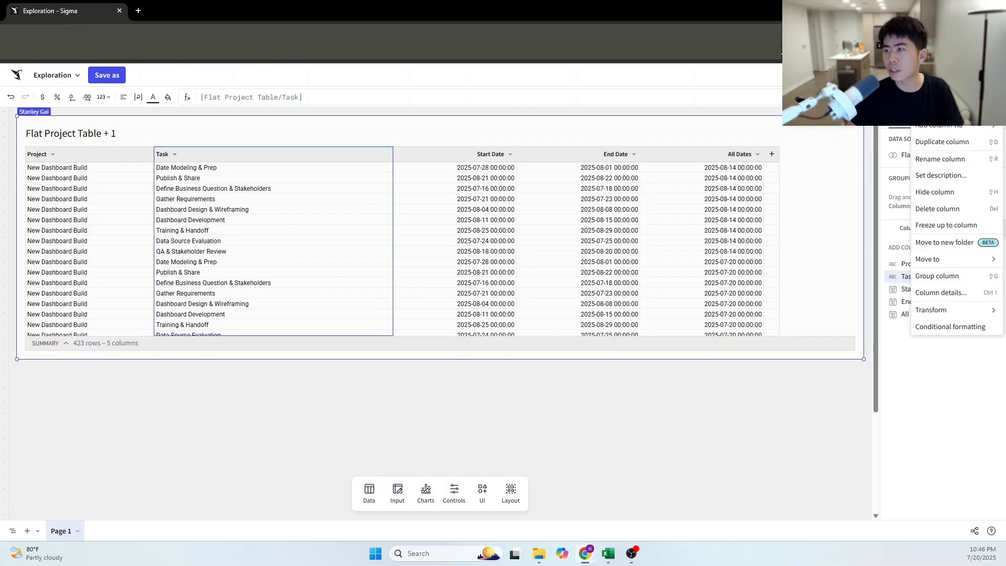
left_click(938, 90)
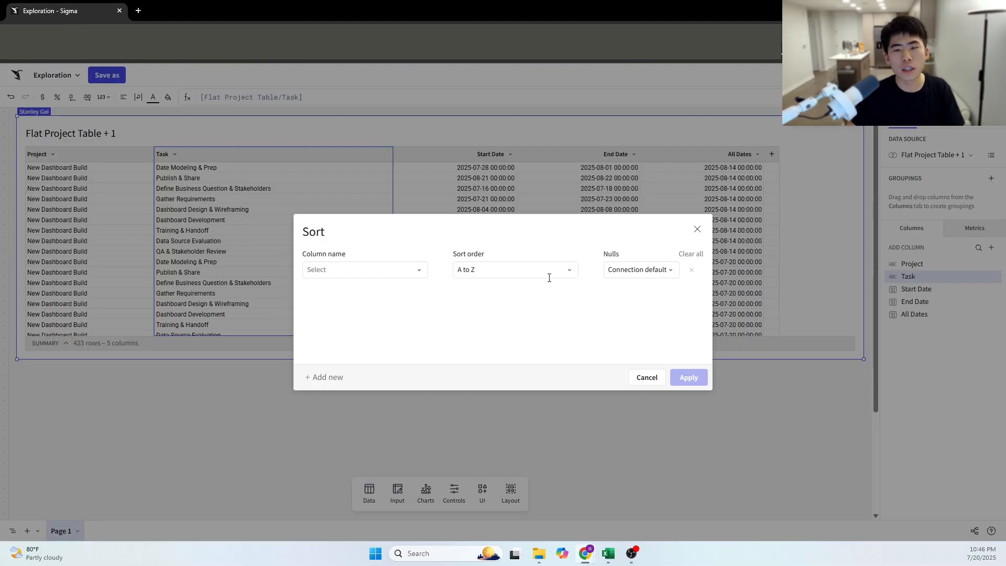
left_click(426, 271)
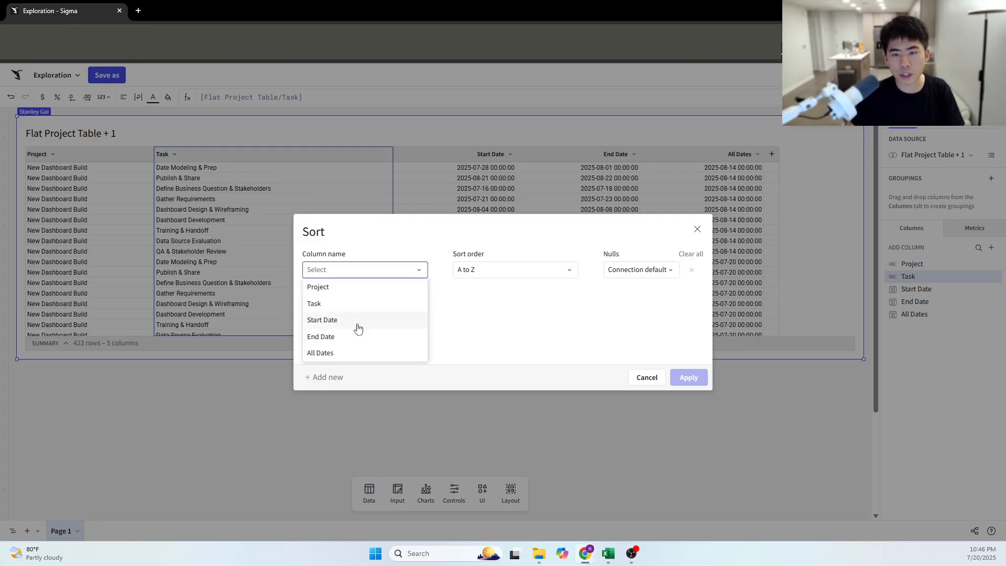
left_click(362, 321)
left_click(325, 377)
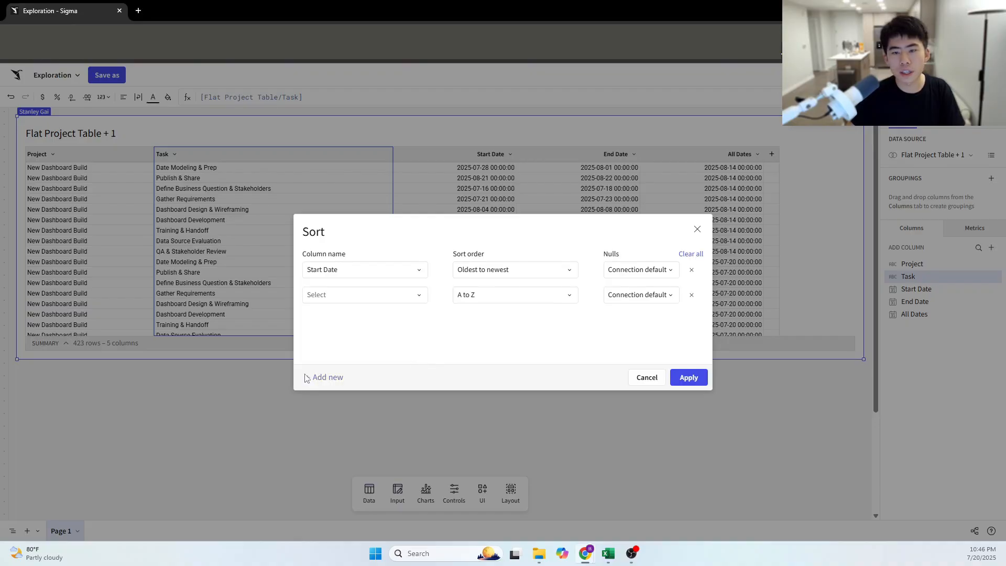
left_click(421, 299)
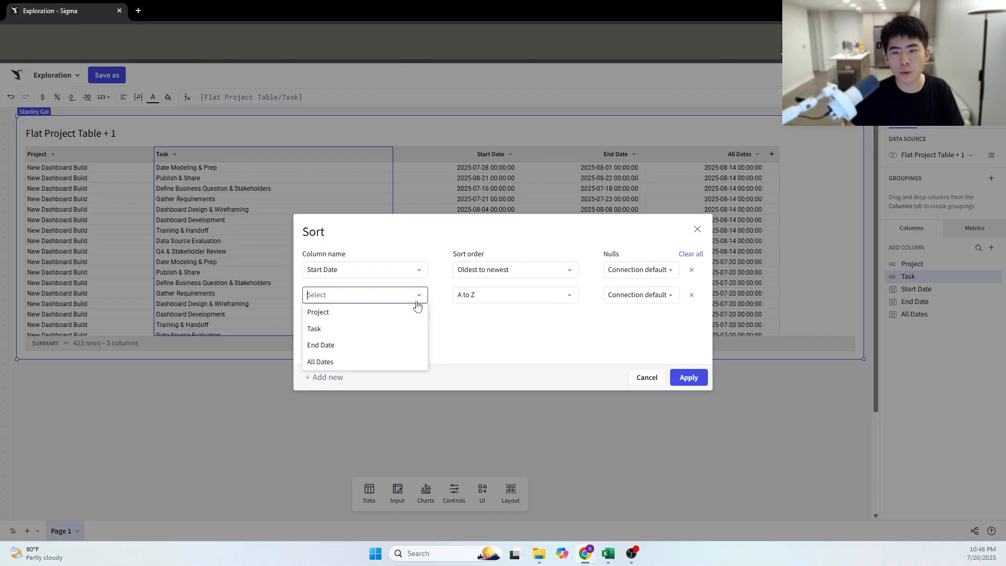
left_click(394, 328)
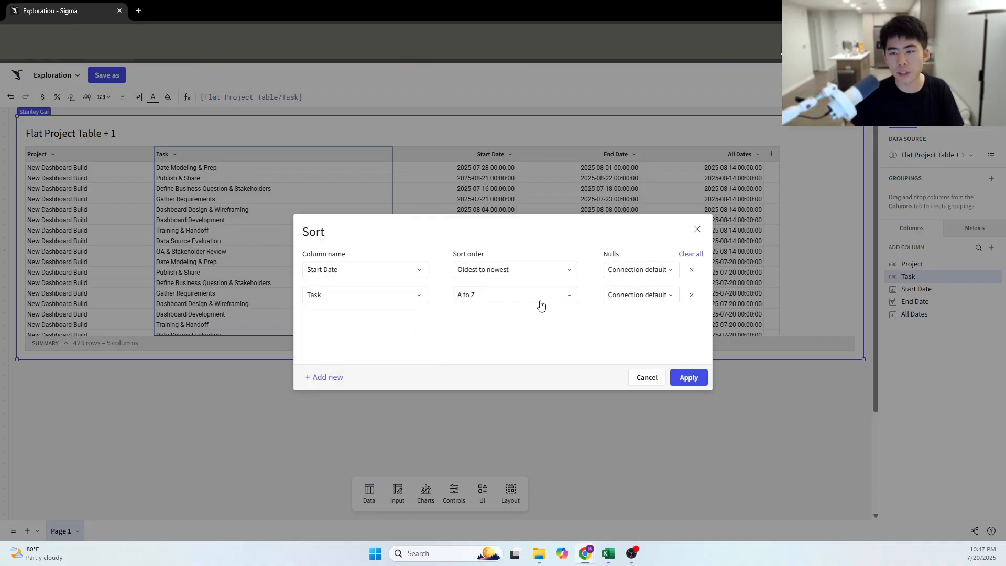
left_click(328, 378)
left_click(421, 322)
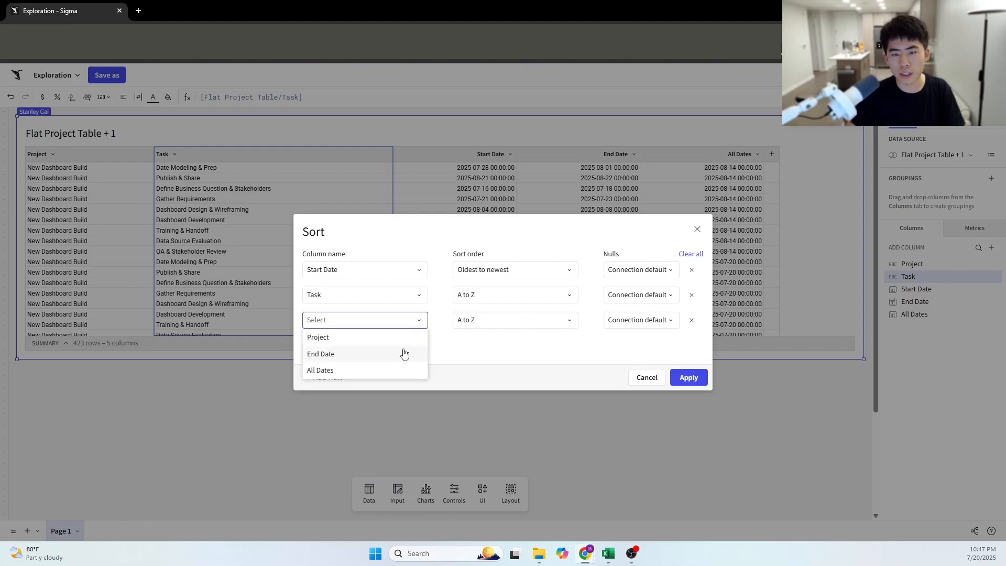
left_click(374, 371)
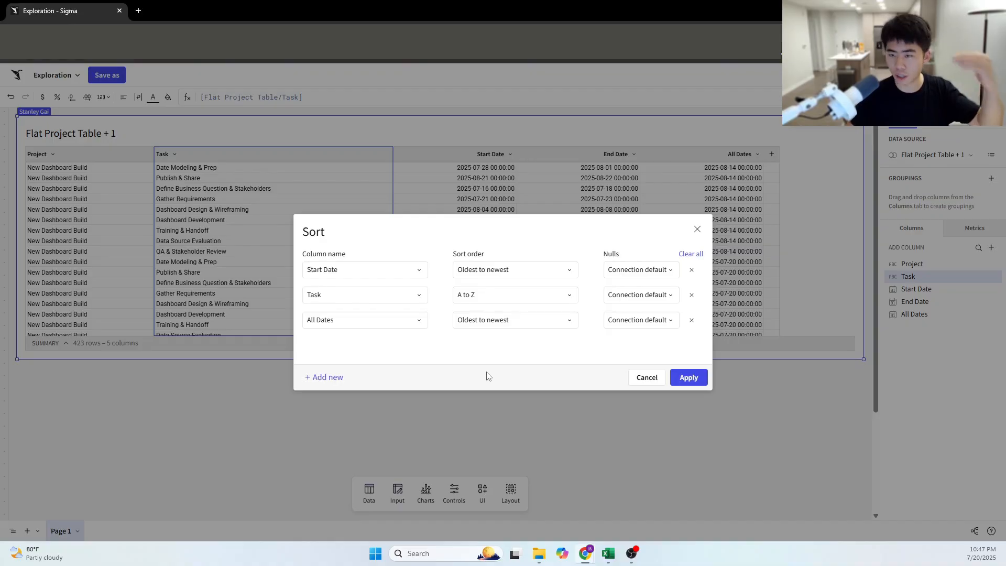
left_click(687, 377)
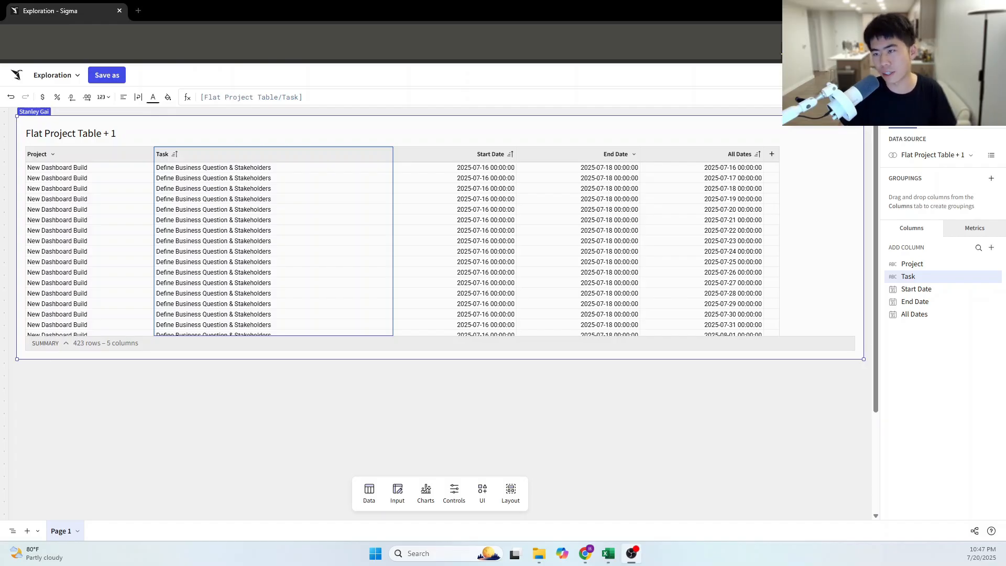
Add a calculated column whose If formula returns "Project Starts" where All Dates equals Start Date
left_click(771, 153)
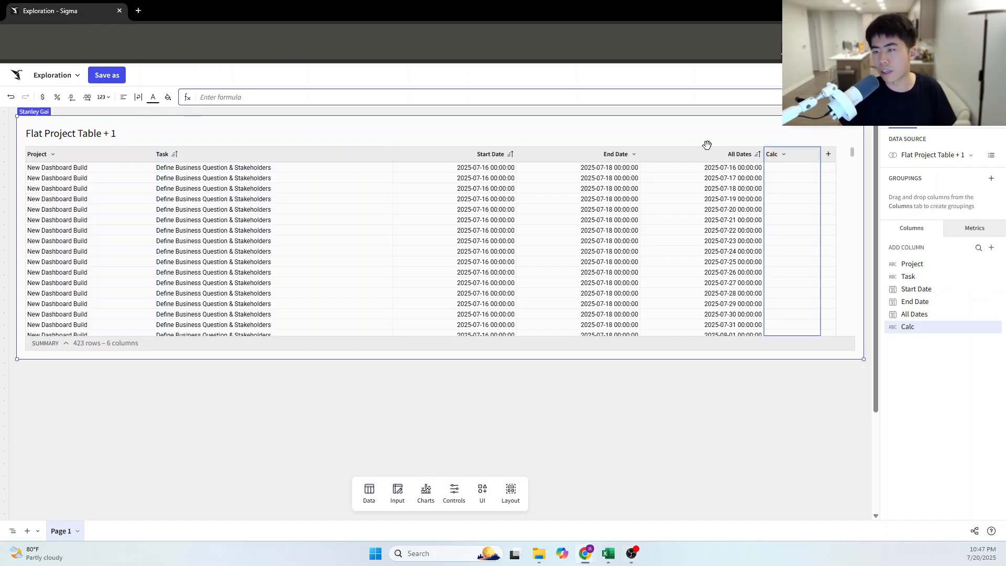
type("1")
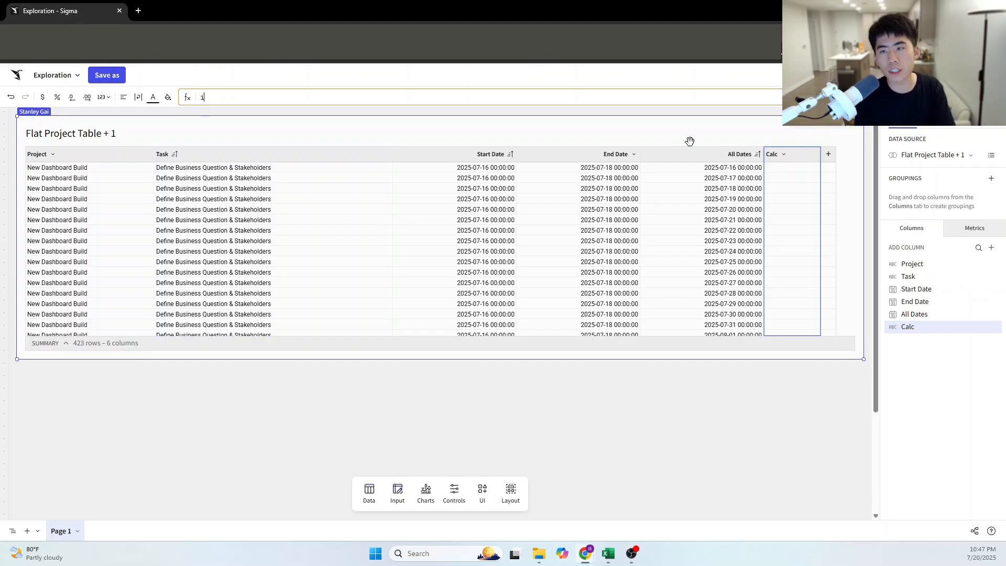
type("f(dat")
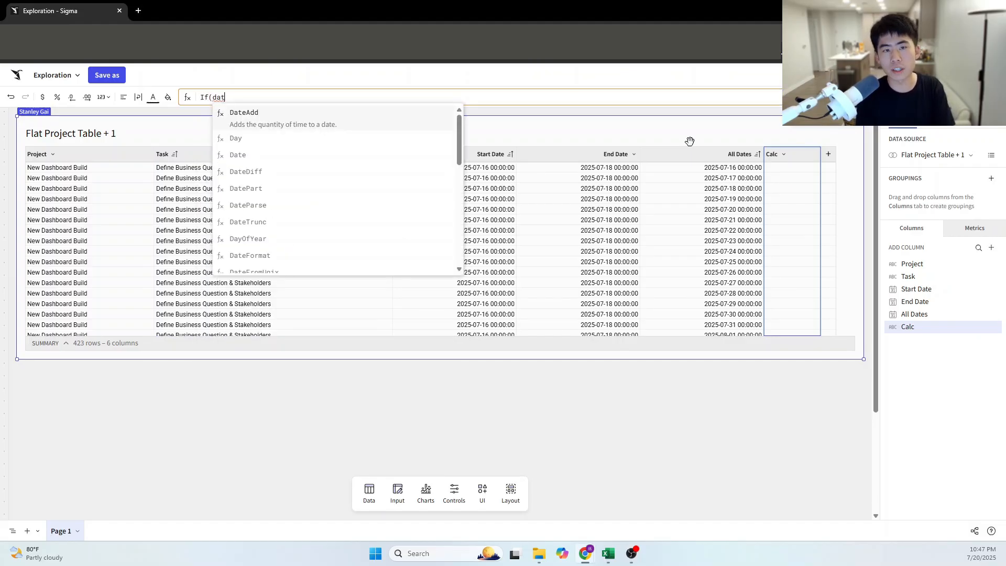
type("e")
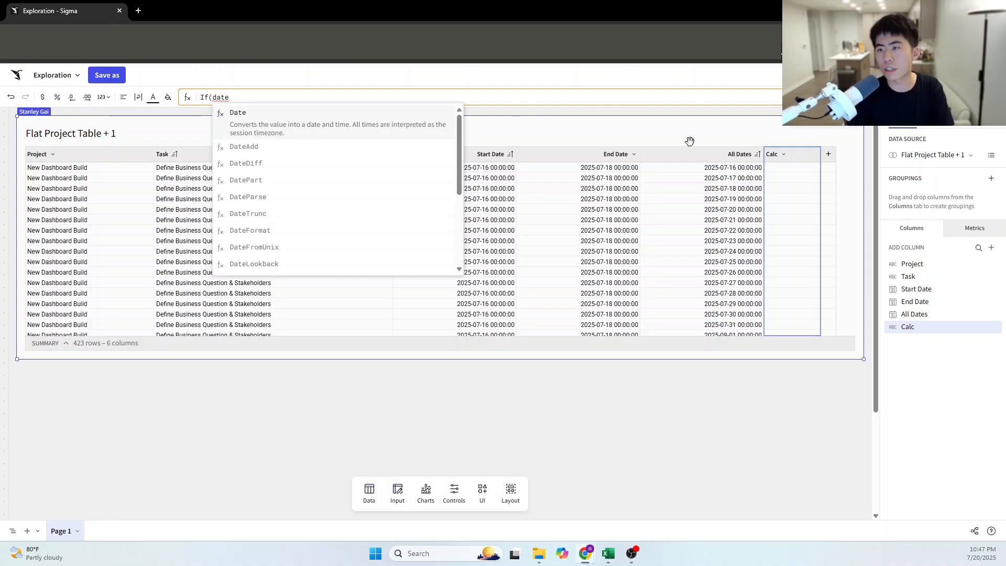
key("BackSpace")
key("BackSpace")
key("BackSpace")
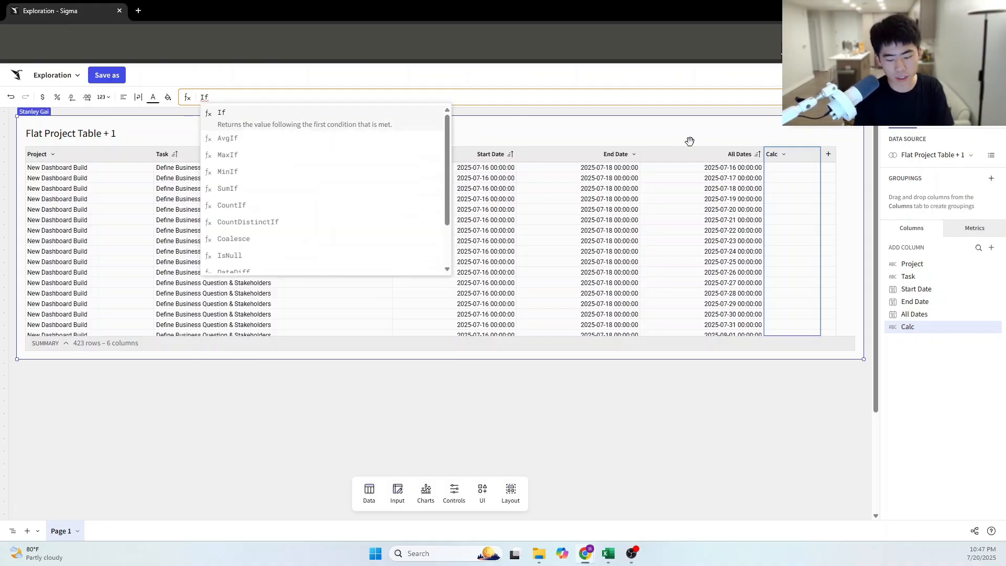
type("(all")
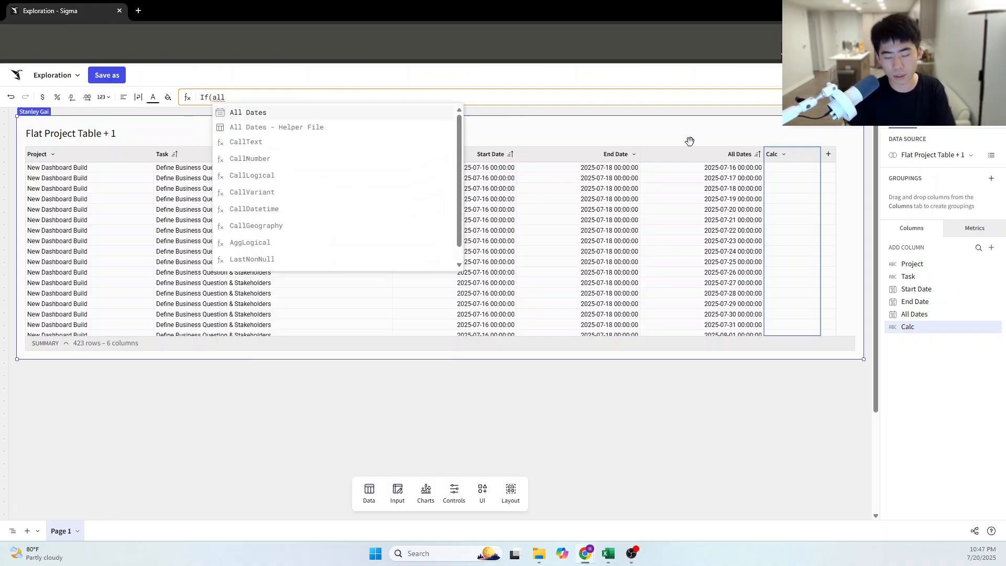
key("Tab")
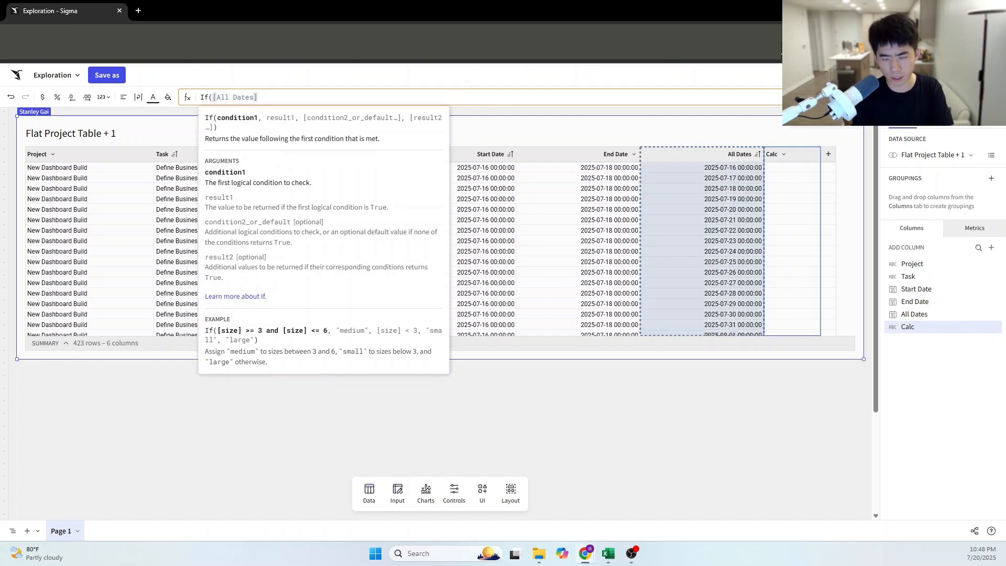
type("=s")
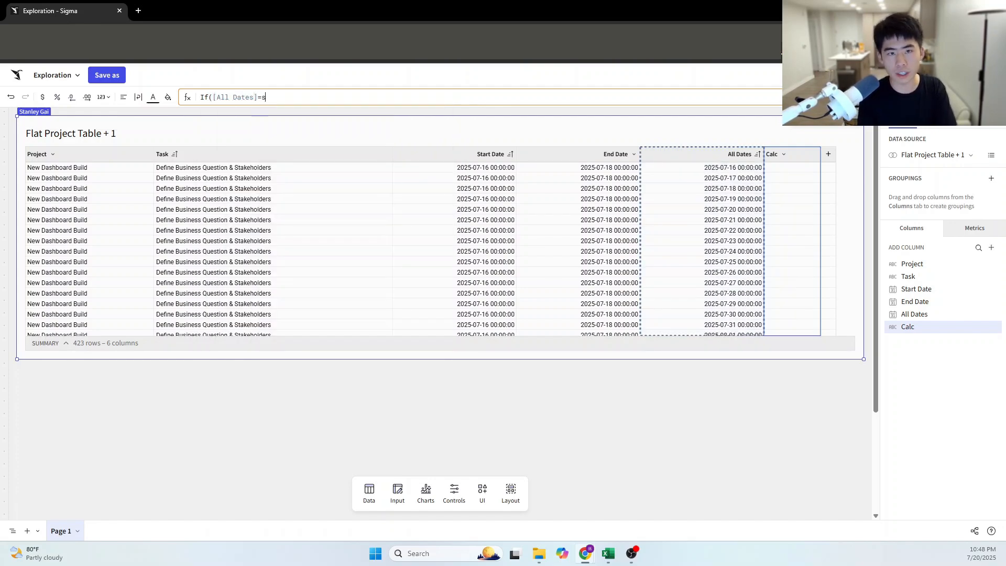
type("tart")
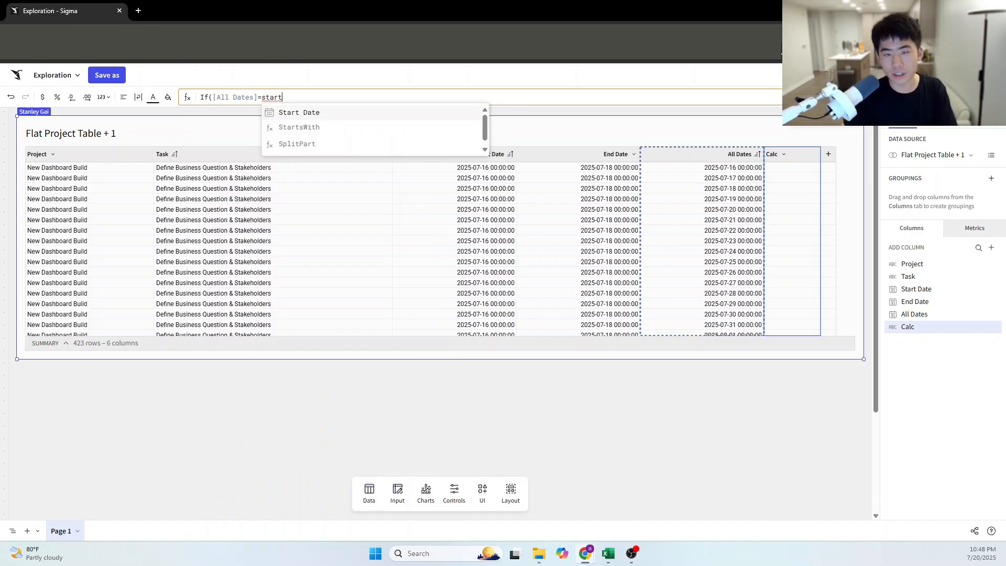
key("Tab")
type(",")
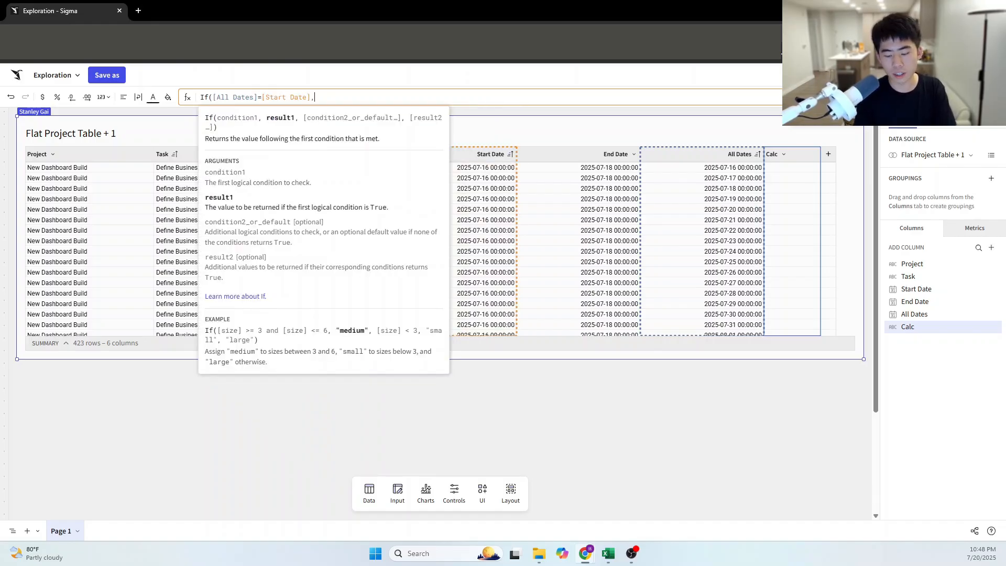
type("\"Proj")
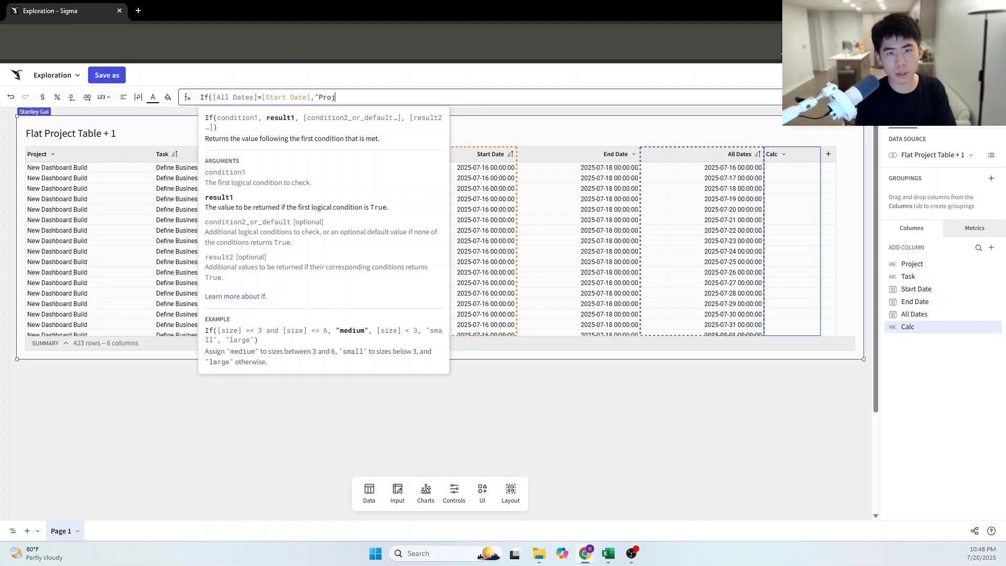
type("ect Starts")
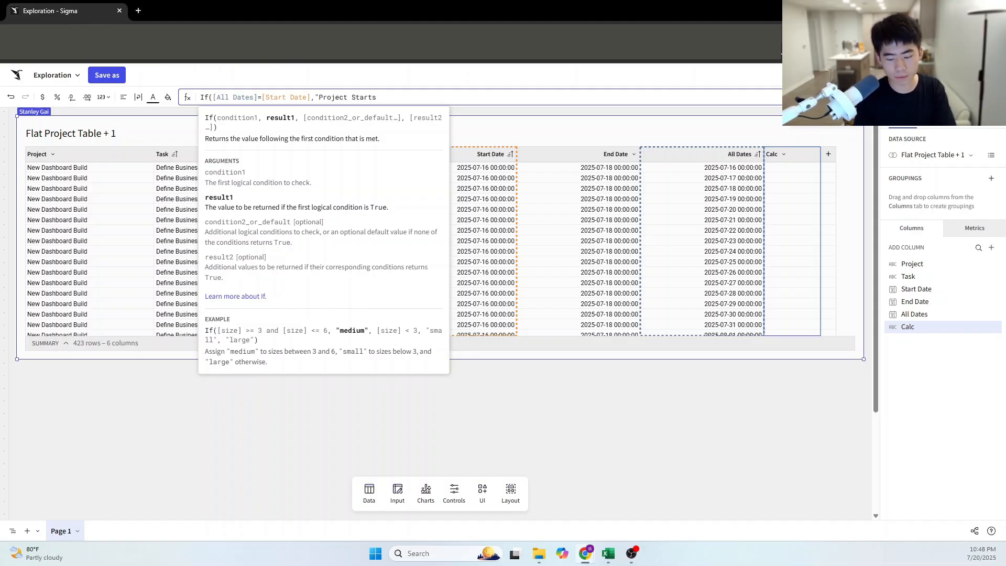
type("\",")
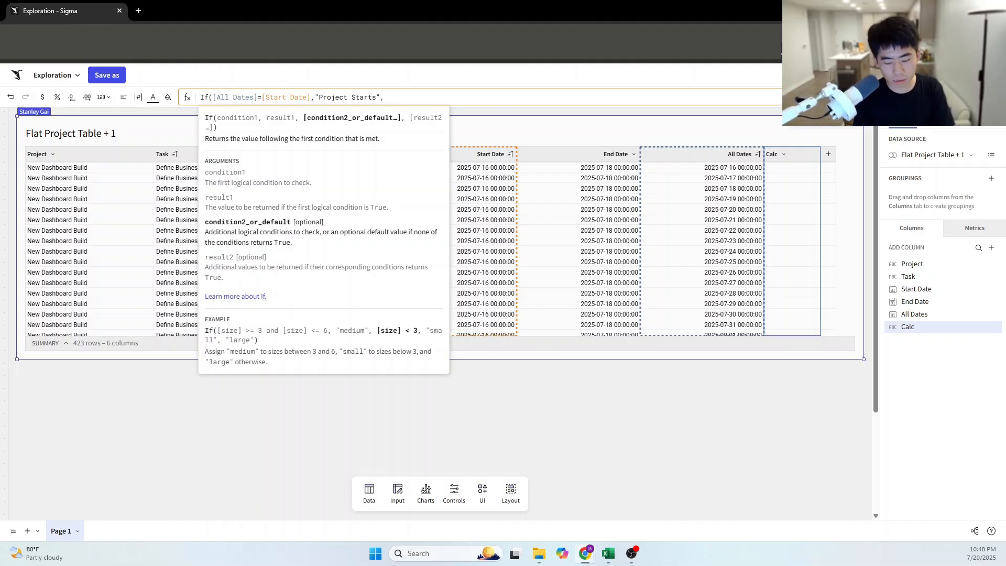
Extend the If formula with a second condition returning "Project Ends" where All Dates equals End Date
type("all")
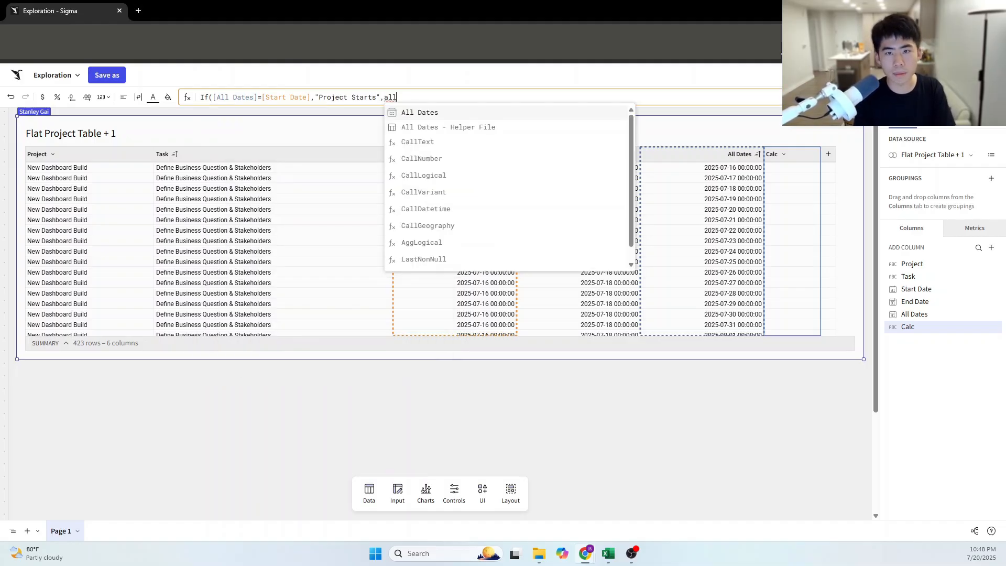
key("Tab")
type("=")
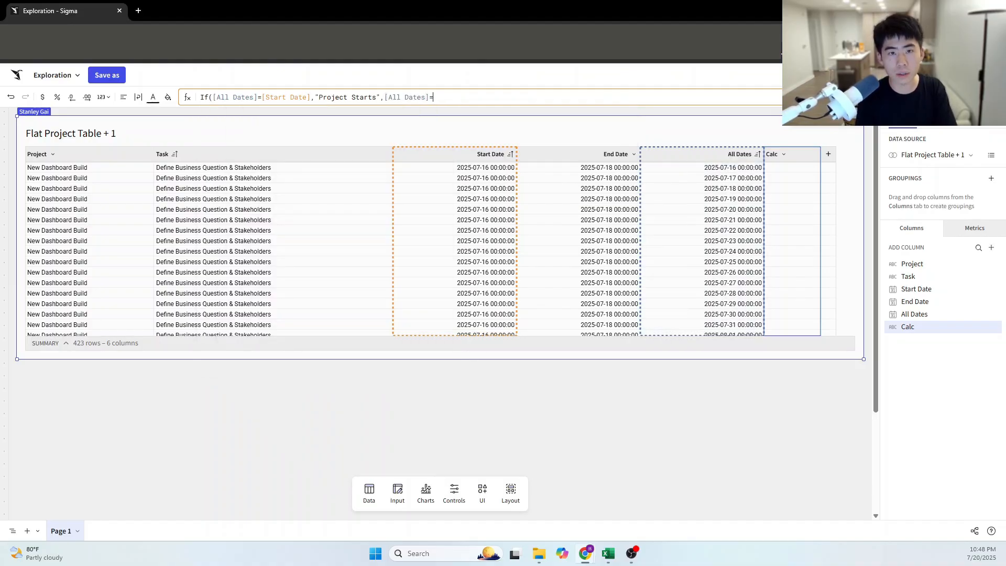
type("end")
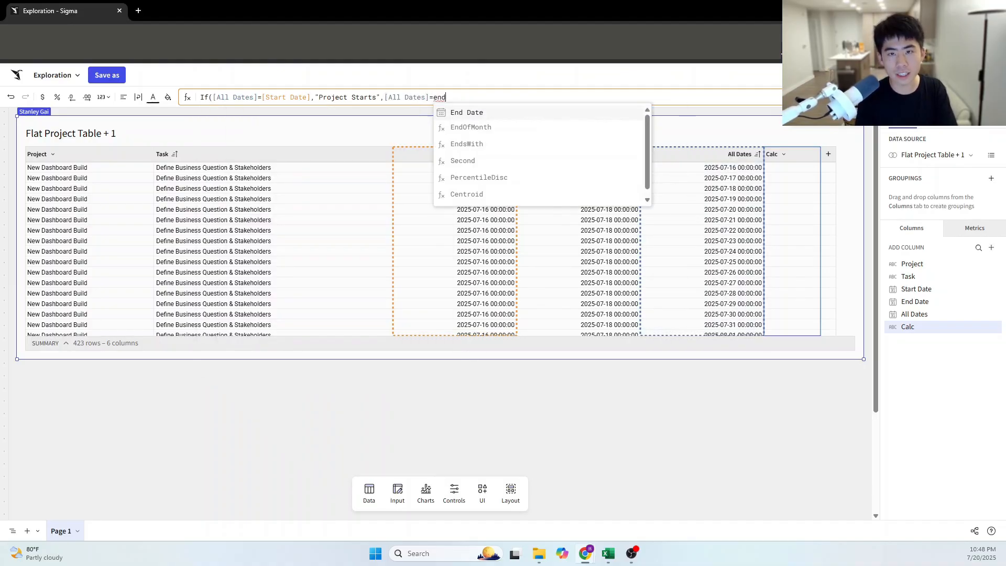
key("Tab")
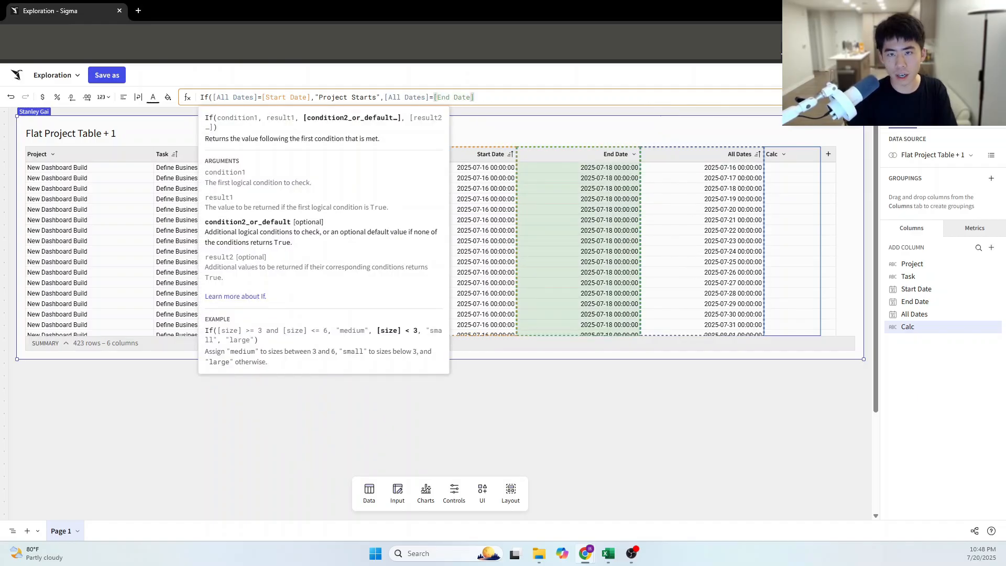
type(",\"")
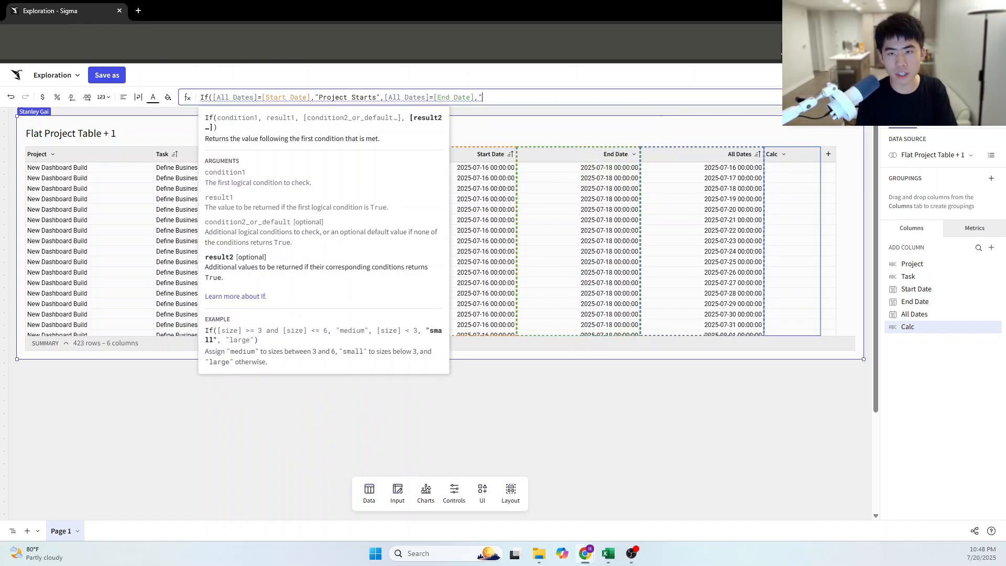
type("P")
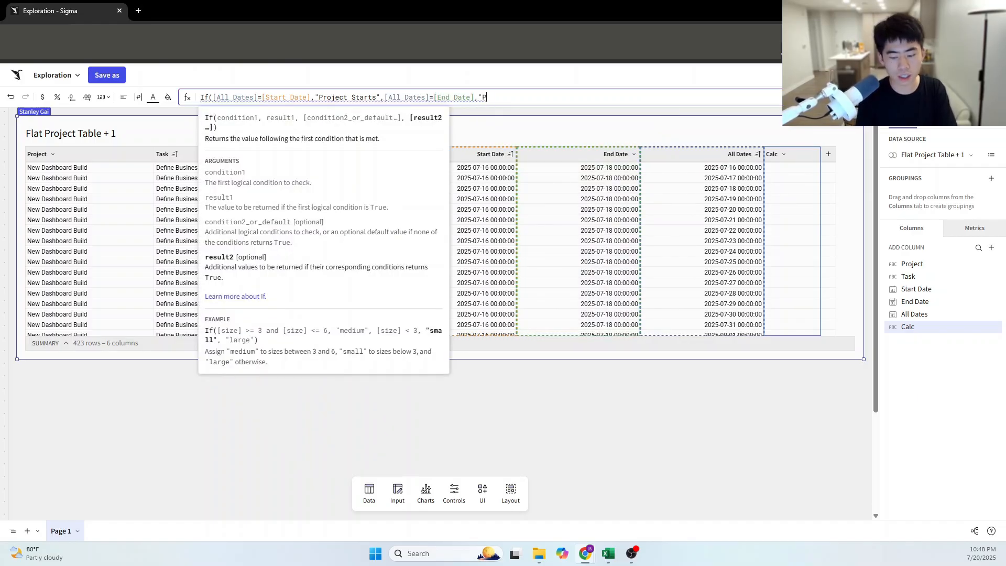
type("roject en")
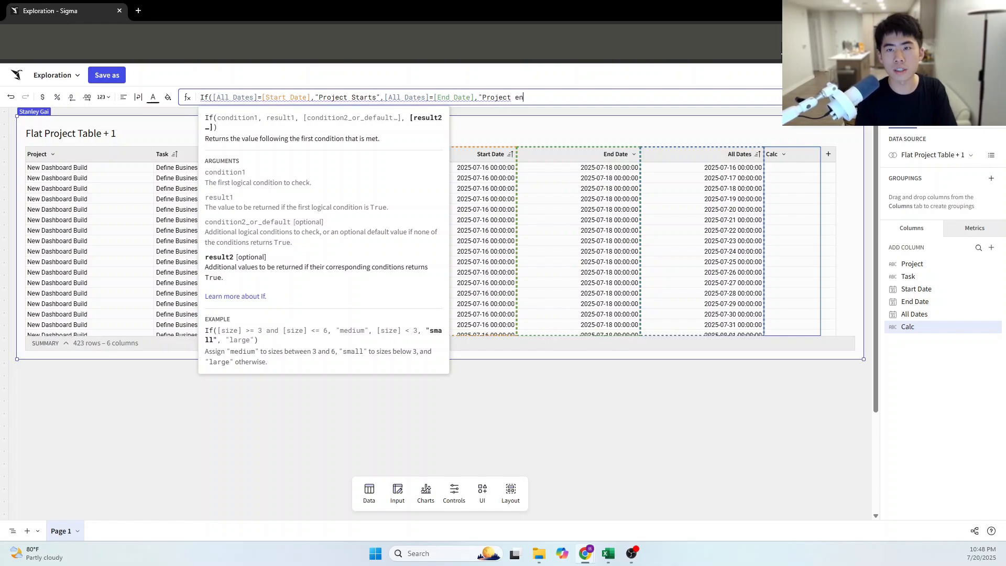
type("d")
key("BackSpace")
key("BackSpace")
key("BackSpace")
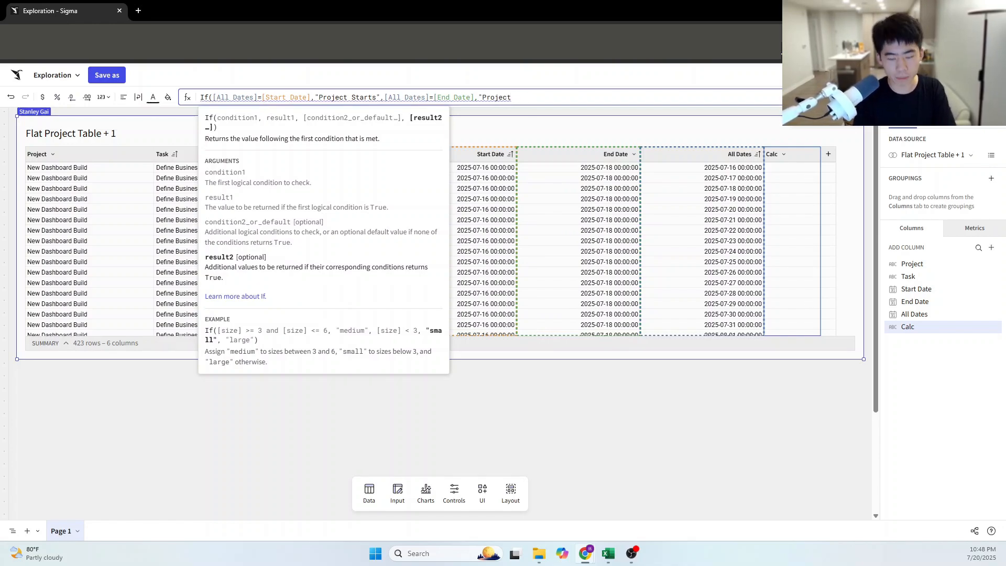
type("Ends")
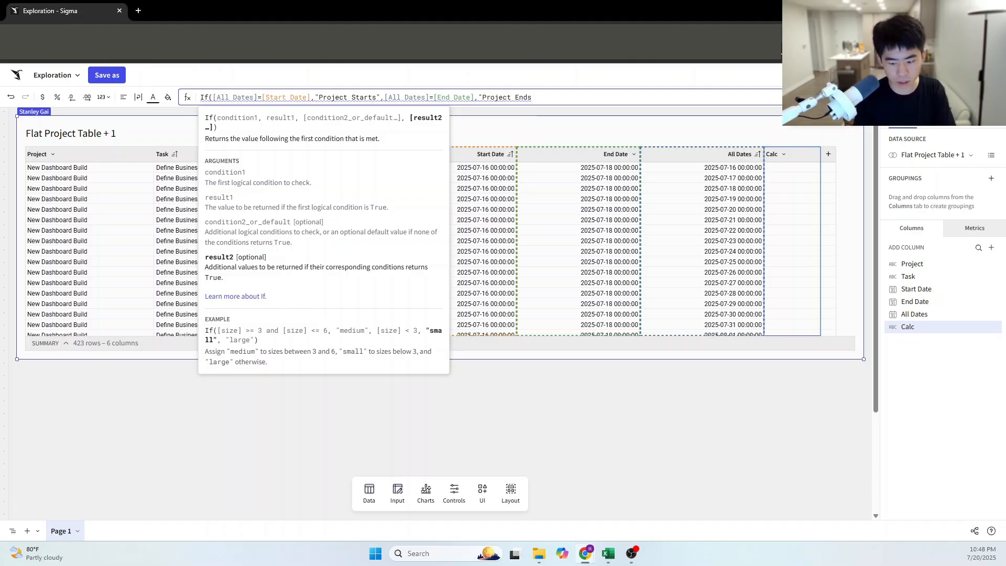
type("\",")
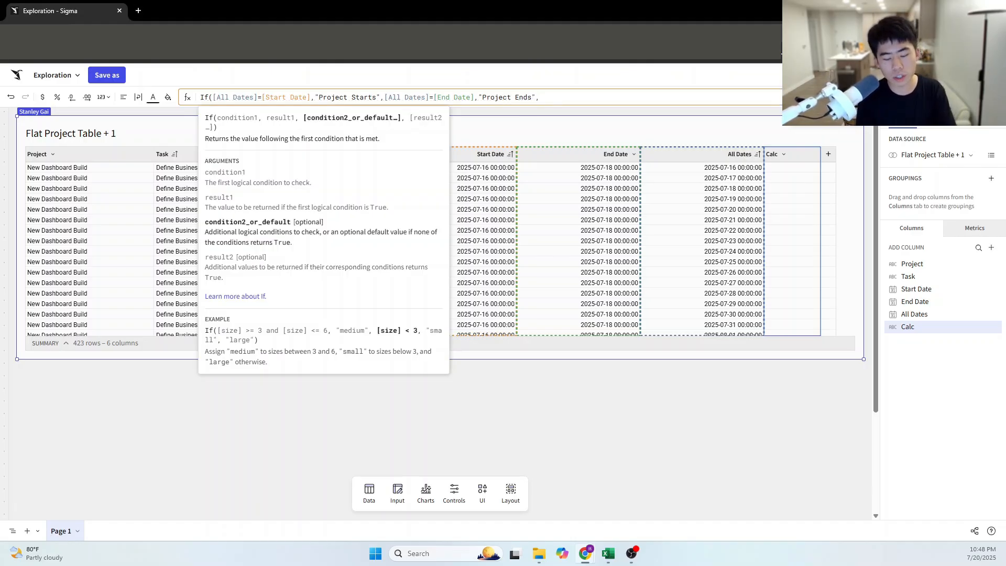
Set "Others" as the If formula's default result and commit the formula
type("\"")
type("Ot")
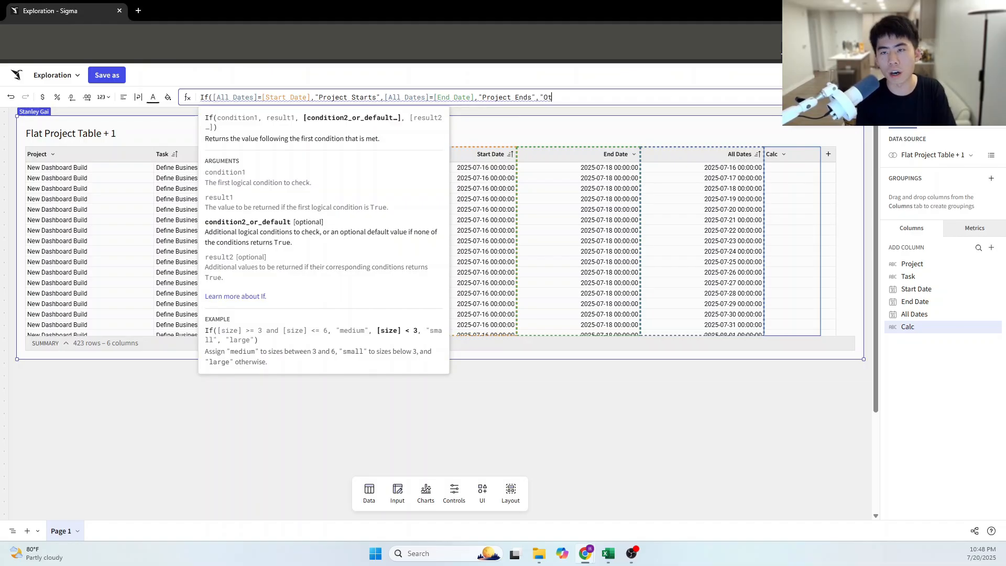
type("hers\"")
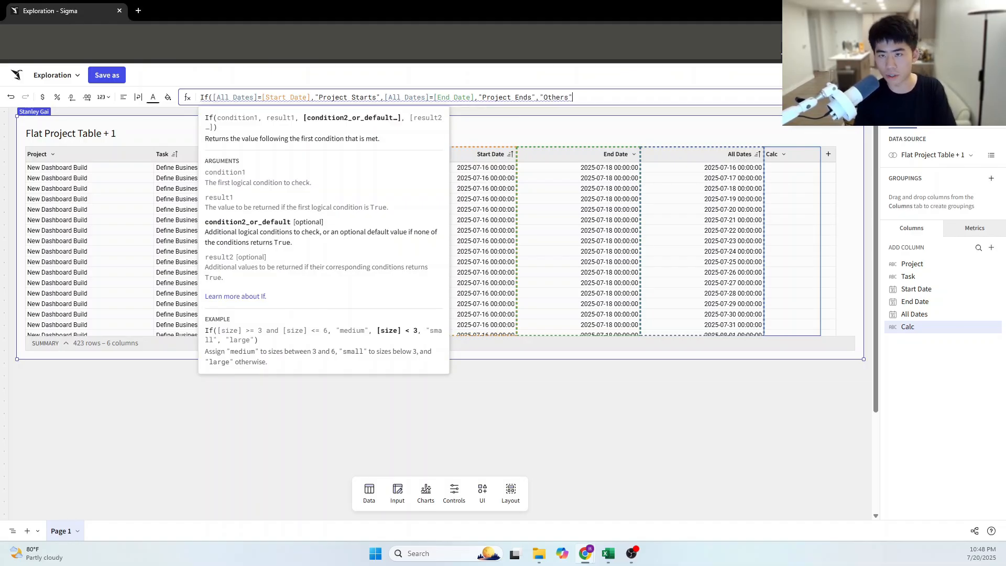
type(")")
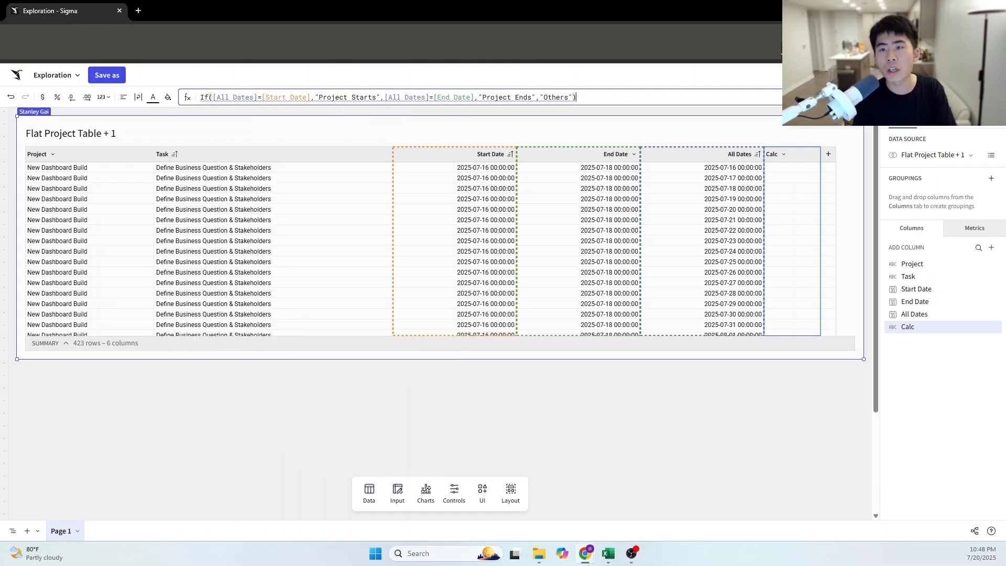
key("Return")
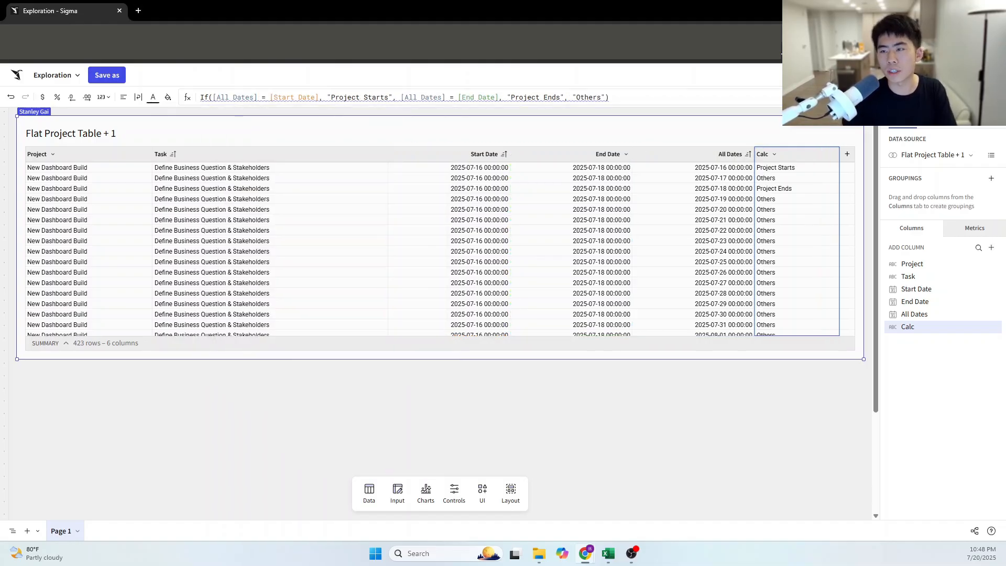
Rename the calculated column as Period_Start_End
double_click(763, 152)
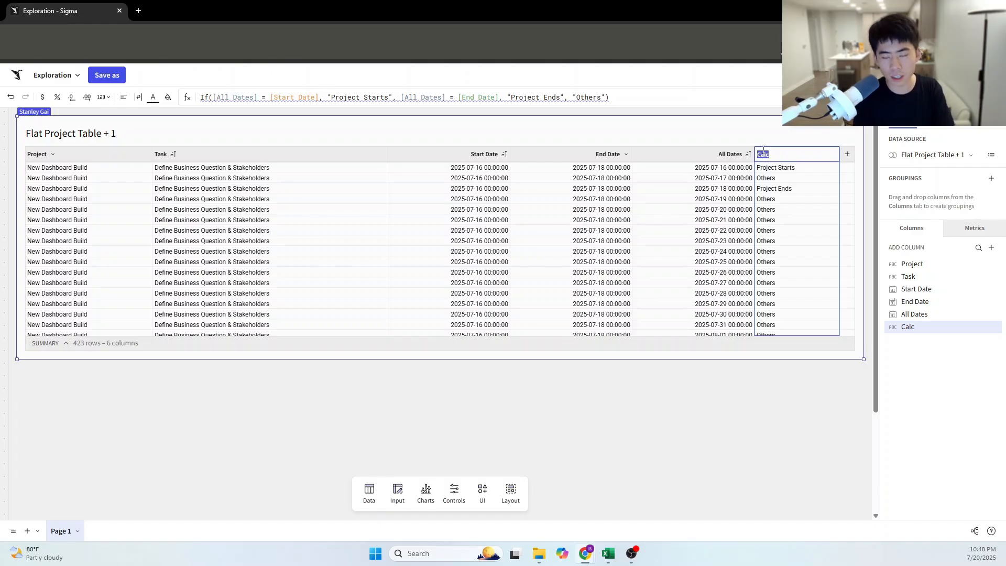
type("Period_")
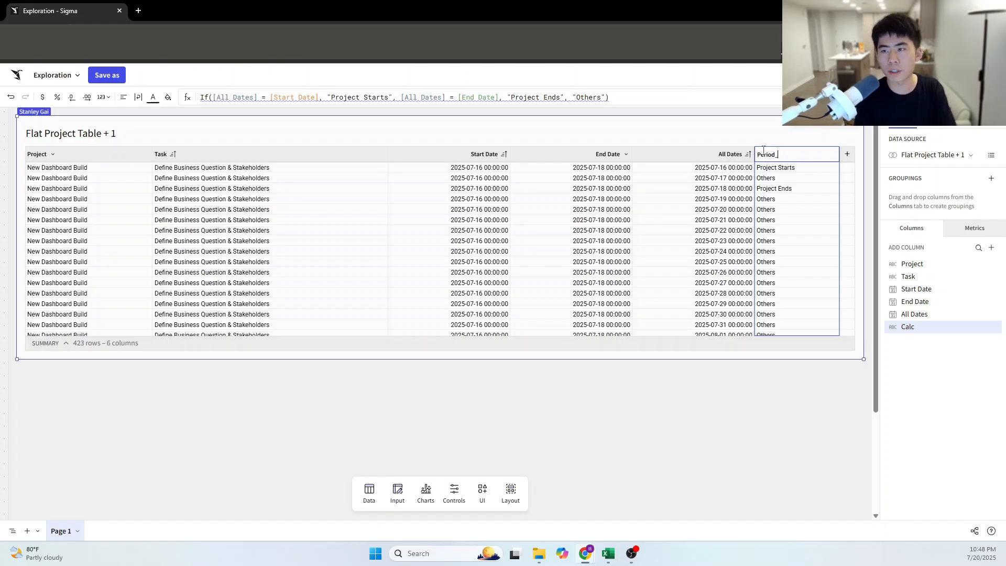
type("Start_End")
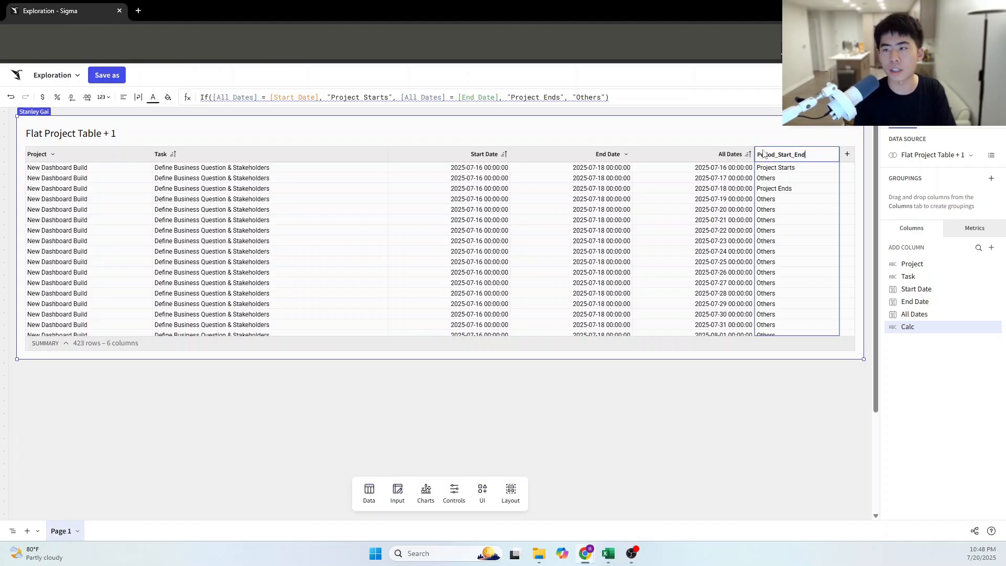
key("Return")
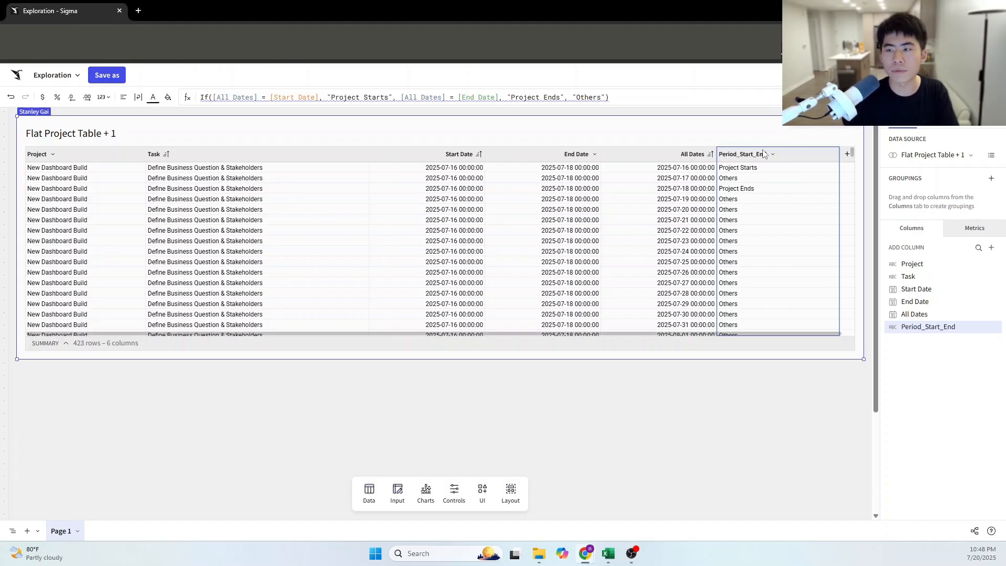
left_click(448, 399)
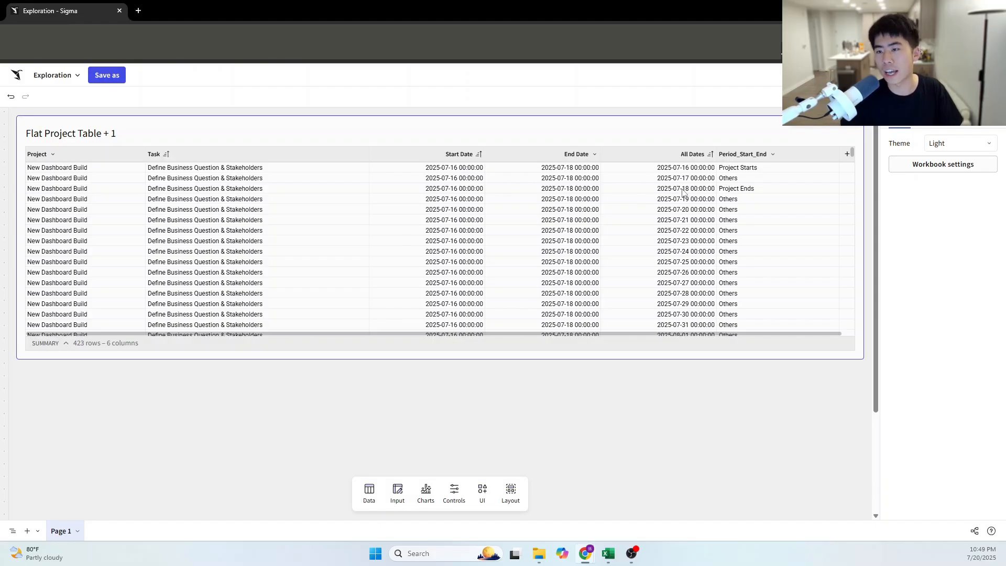
Review the Period_Start_End values across tasks and create a bar chart sourced from Flat Project Table + 1
scroll(541, 193, "down", 5)
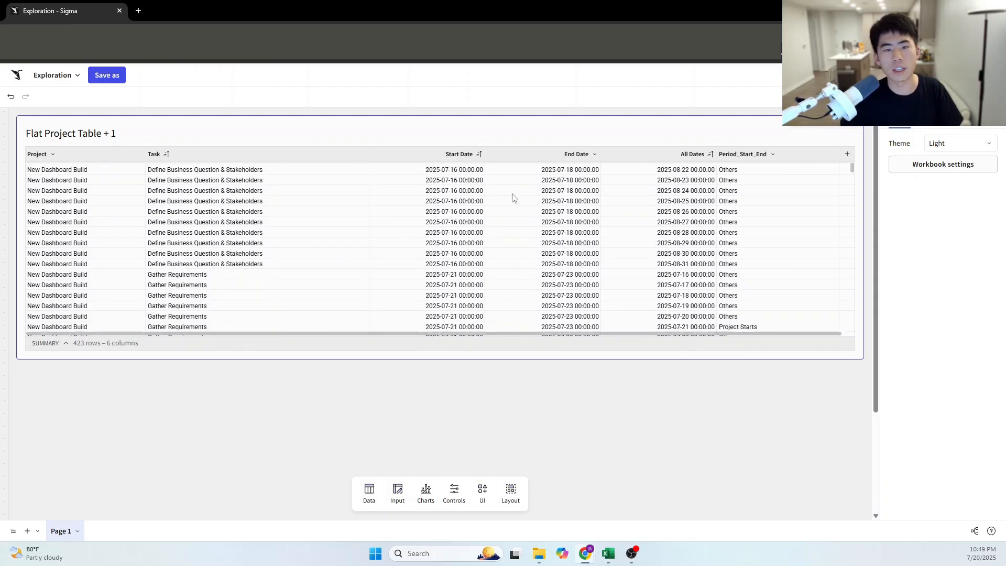
scroll(513, 198, "down", 2)
scroll(513, 198, "up", 1)
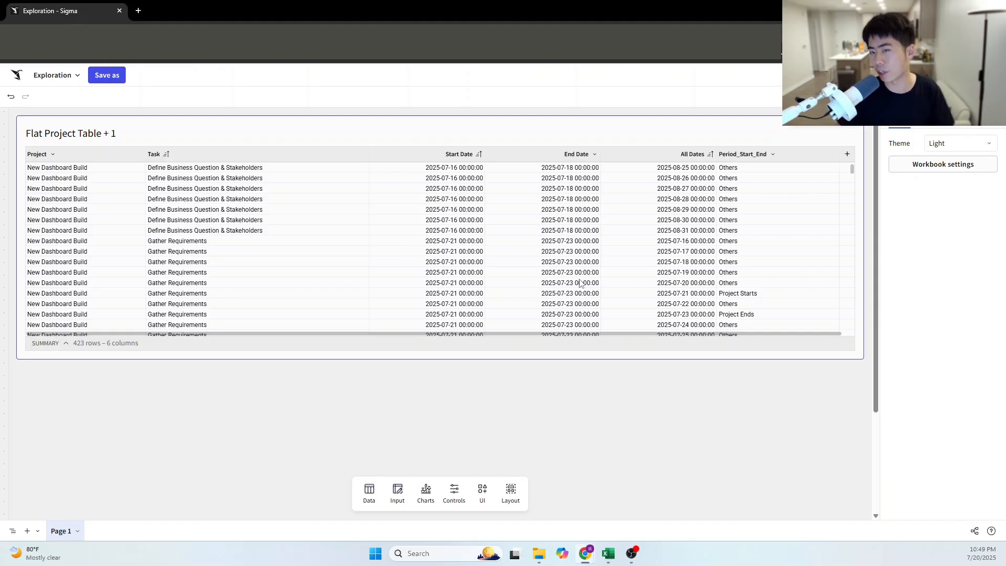
left_click(829, 126)
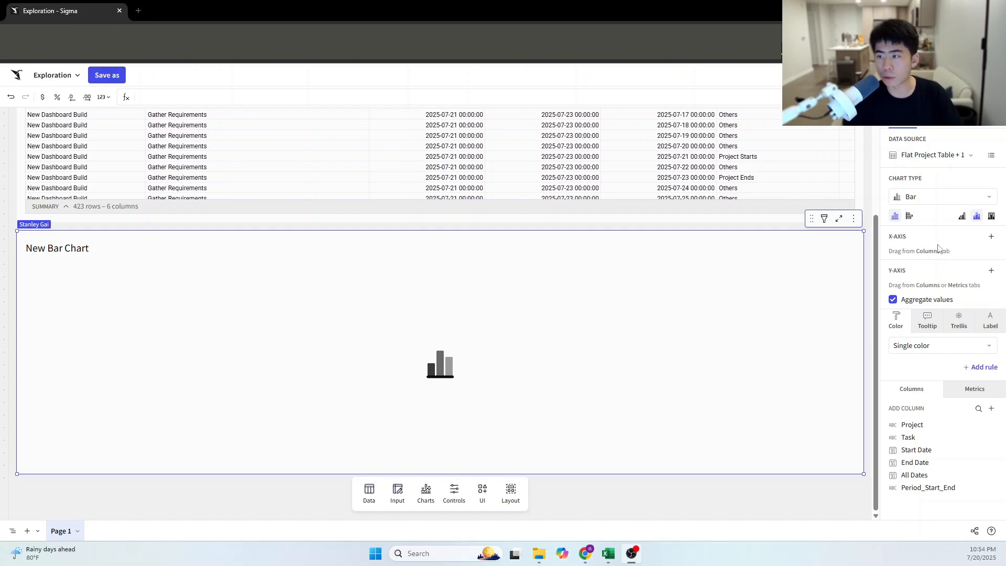
Make the chart a line chart with All Dates on the X-axis and unaggregated Project on the Y-axis
left_click(959, 199)
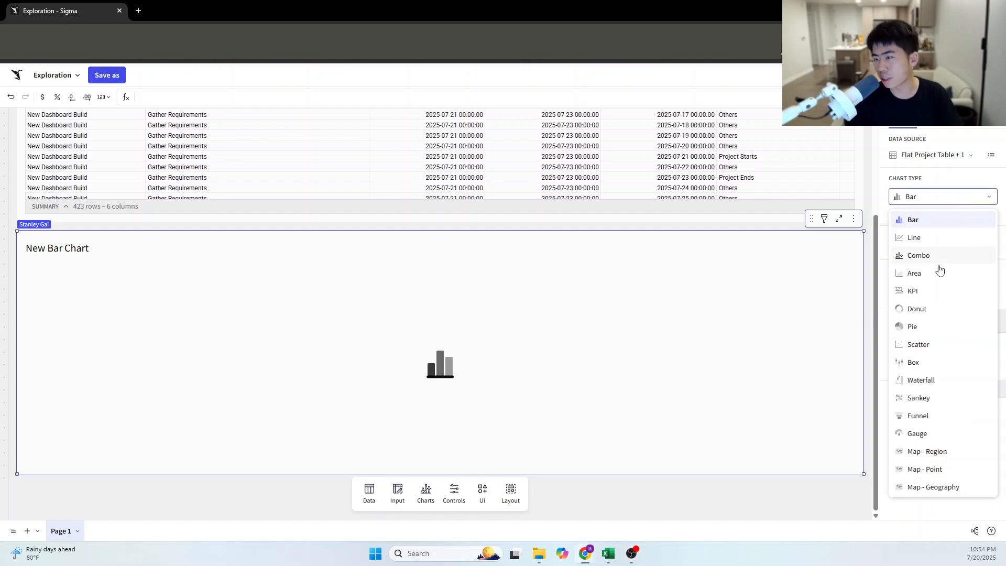
left_click(912, 239)
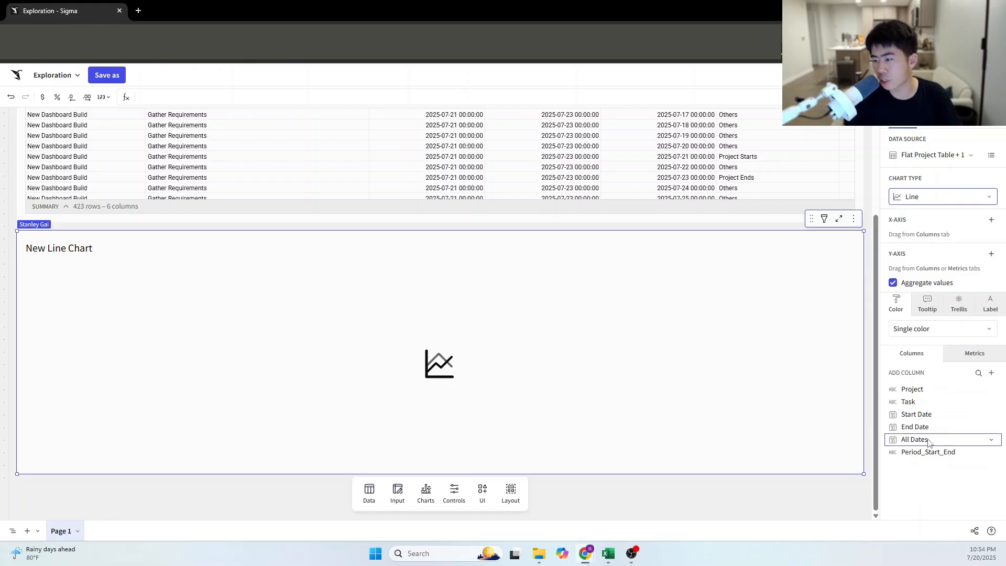
left_click_drag(928, 441, 936, 239)
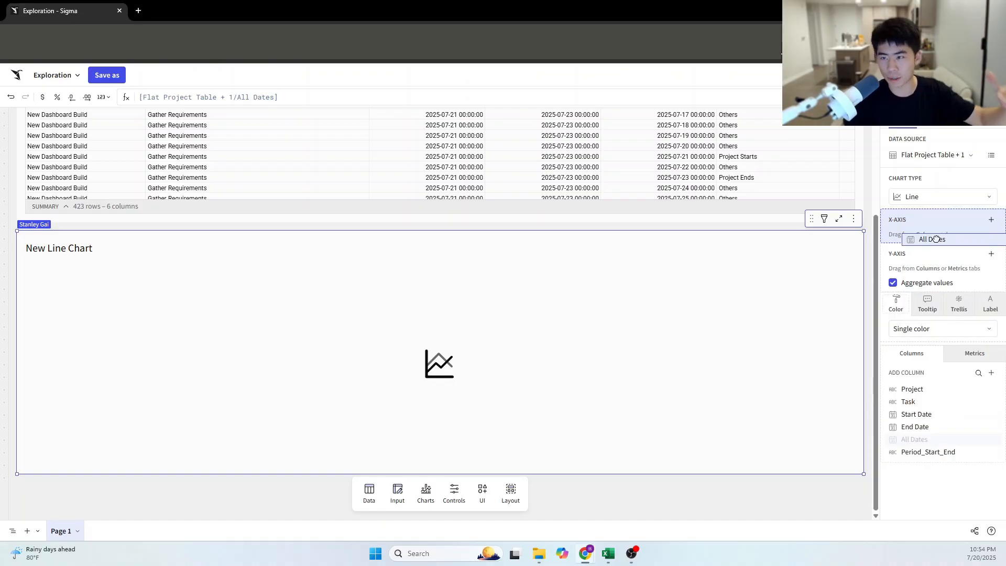
left_click_drag(936, 239, 936, 240)
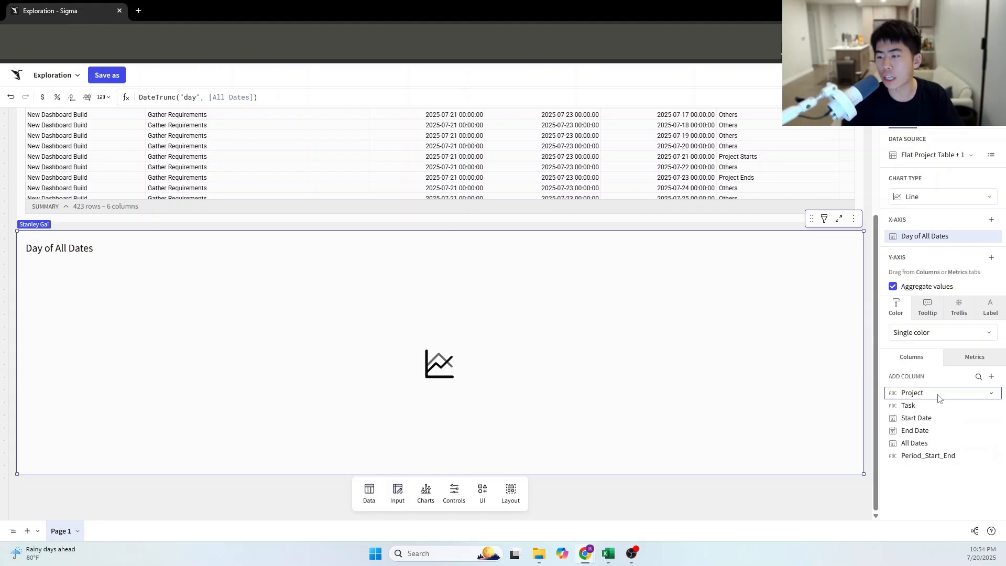
left_click_drag(938, 399, 924, 274)
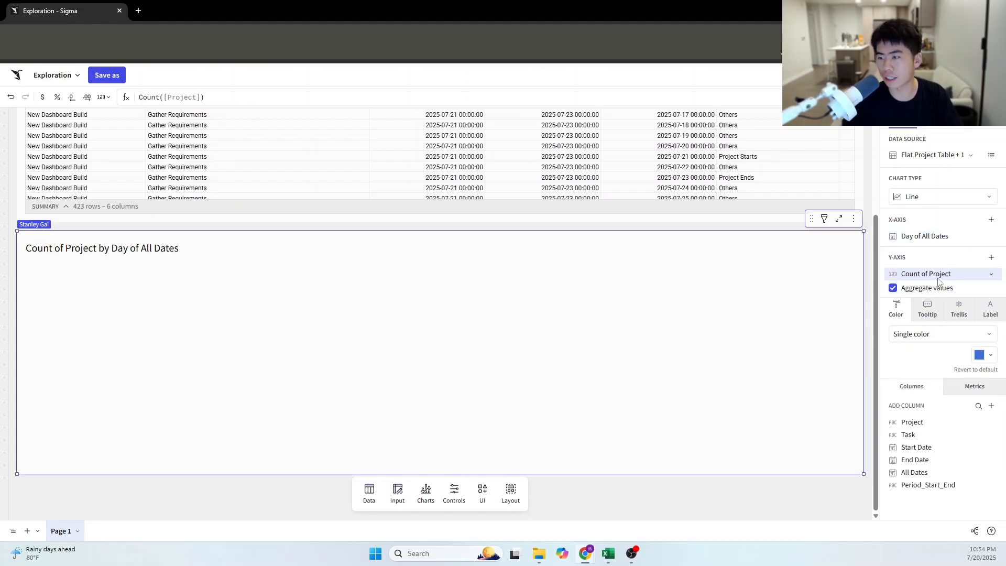
left_click(893, 290)
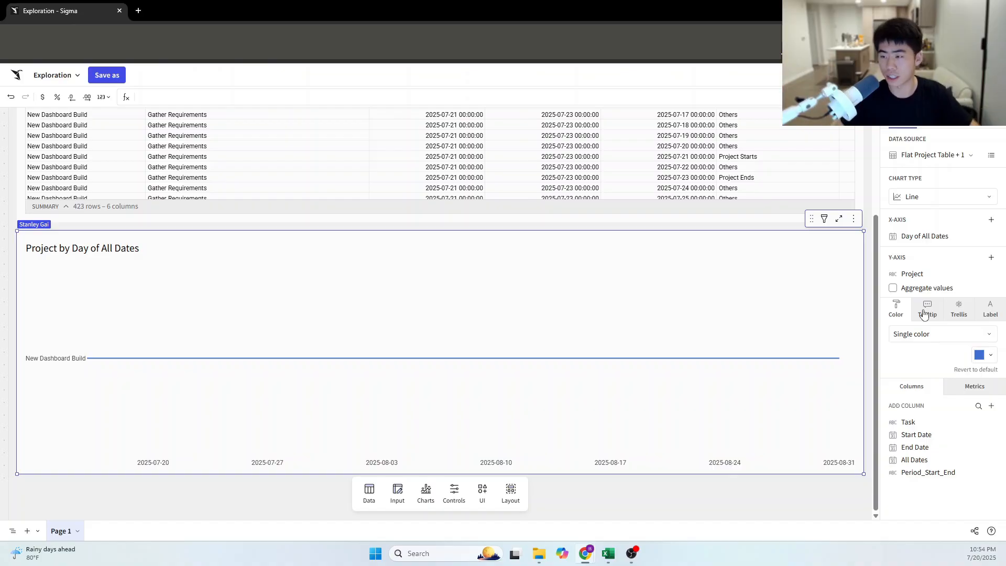
Split the line chart into trellis rows by Task and set the trellis tile size to Compact
left_click(959, 309)
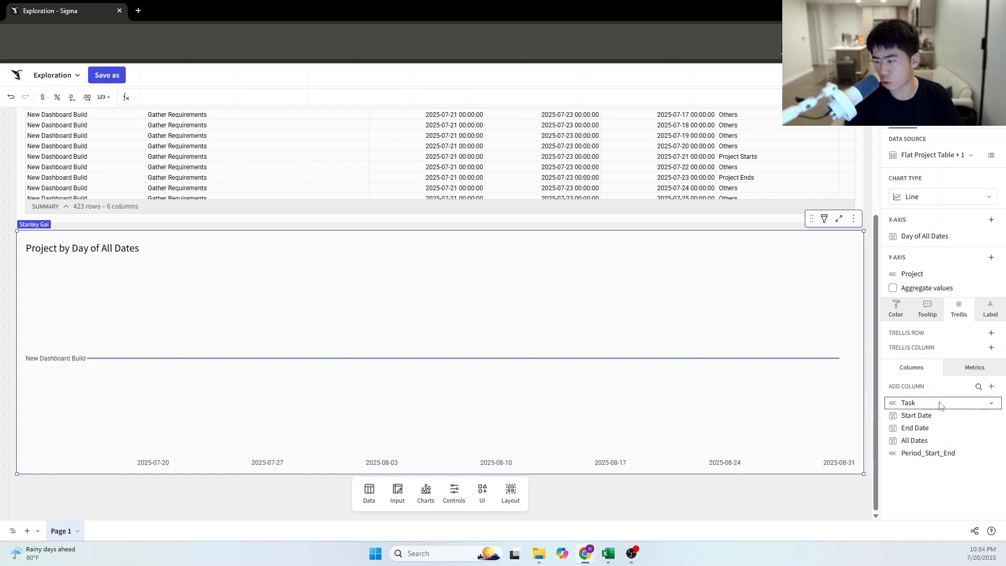
left_click_drag(939, 405, 938, 337)
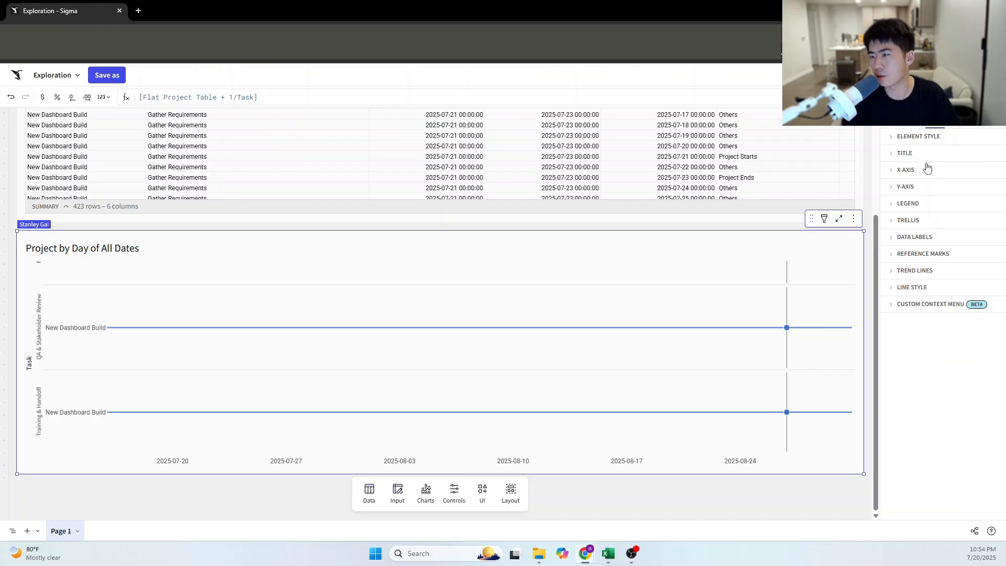
left_click(916, 221)
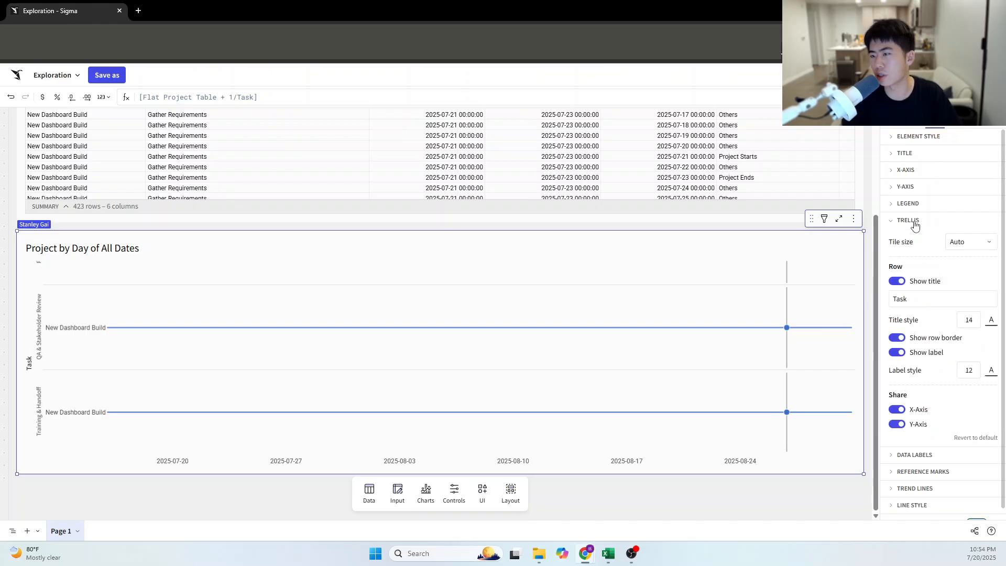
left_click(964, 244)
left_click(968, 282)
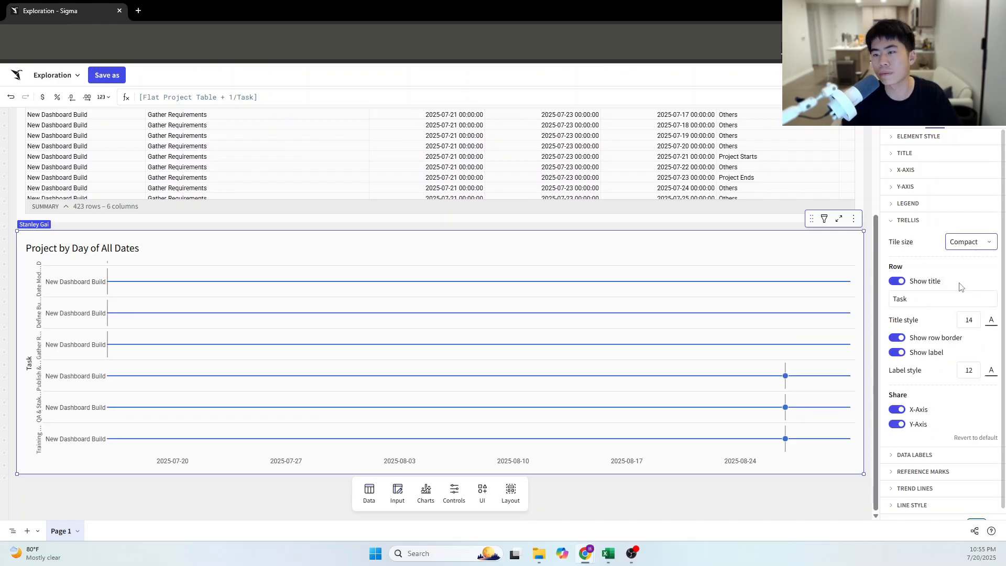
Move the chart to a new page and make it taller so that all task rows fit
left_click(854, 218)
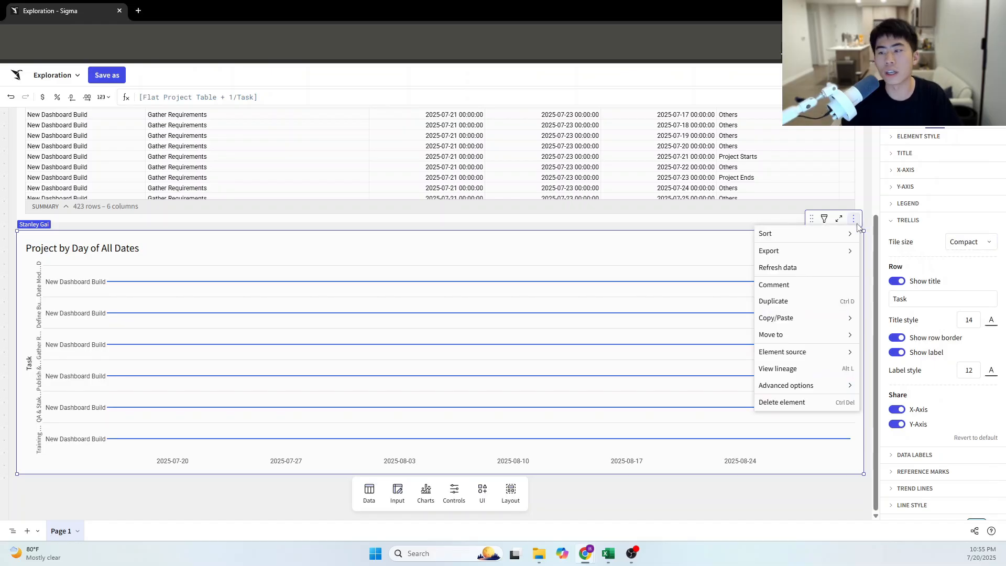
mouse_move(820, 385)
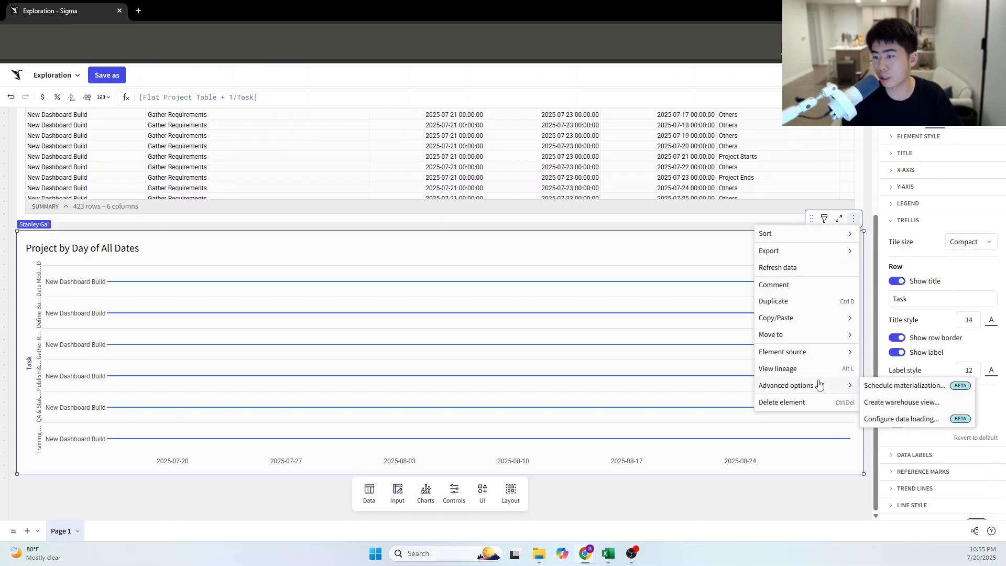
mouse_move(828, 335)
left_click(878, 335)
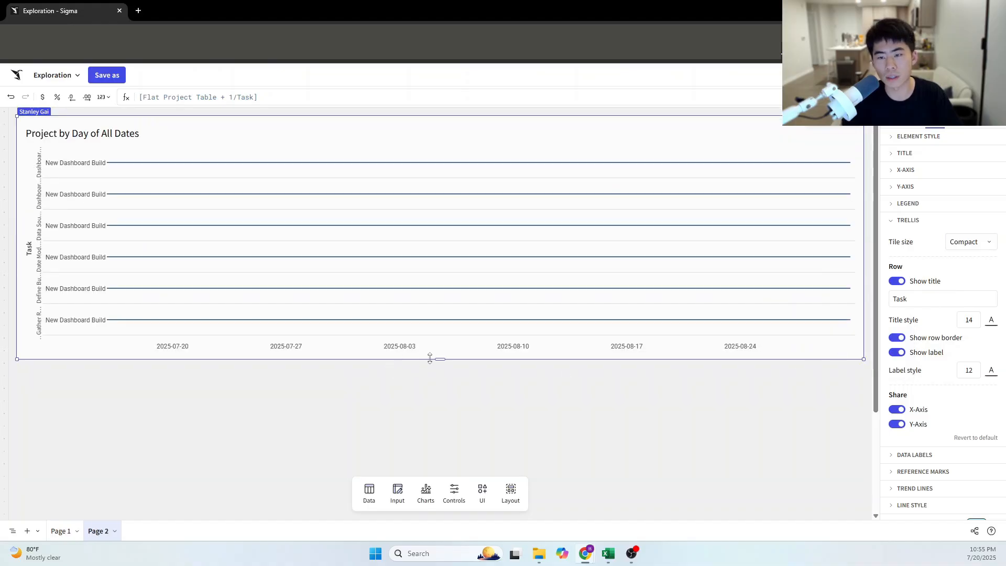
left_click_drag(429, 358, 456, 489)
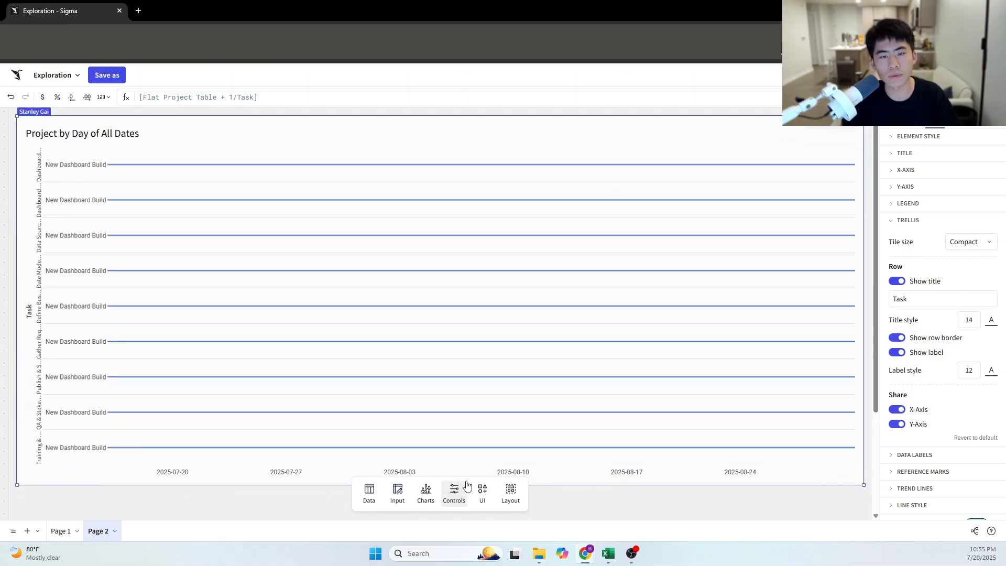
scroll(432, 391, "down", 3)
scroll(434, 392, "up", 3)
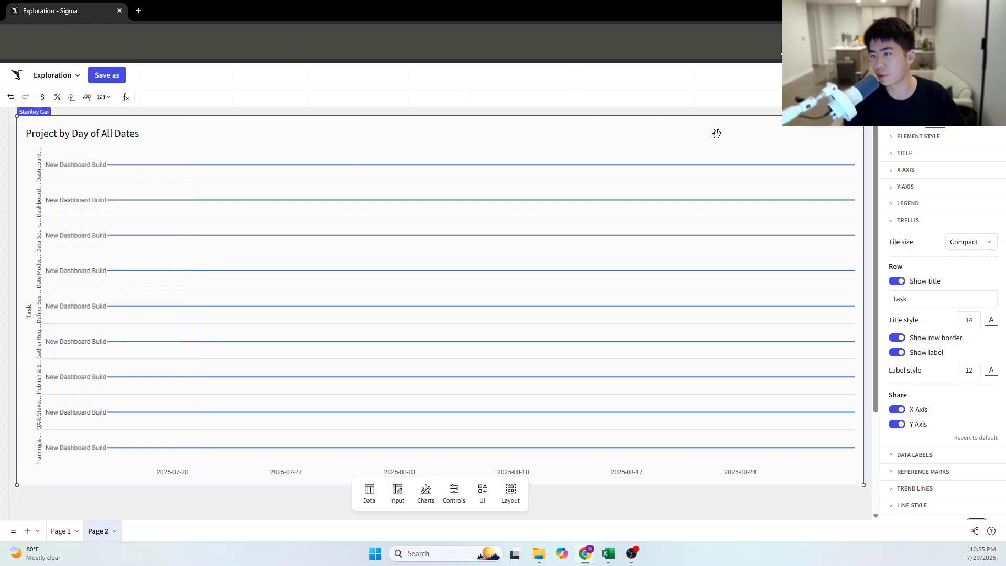
Filter the chart on Period_Start_End to include only Project Ends and Project Starts
left_click(822, 128)
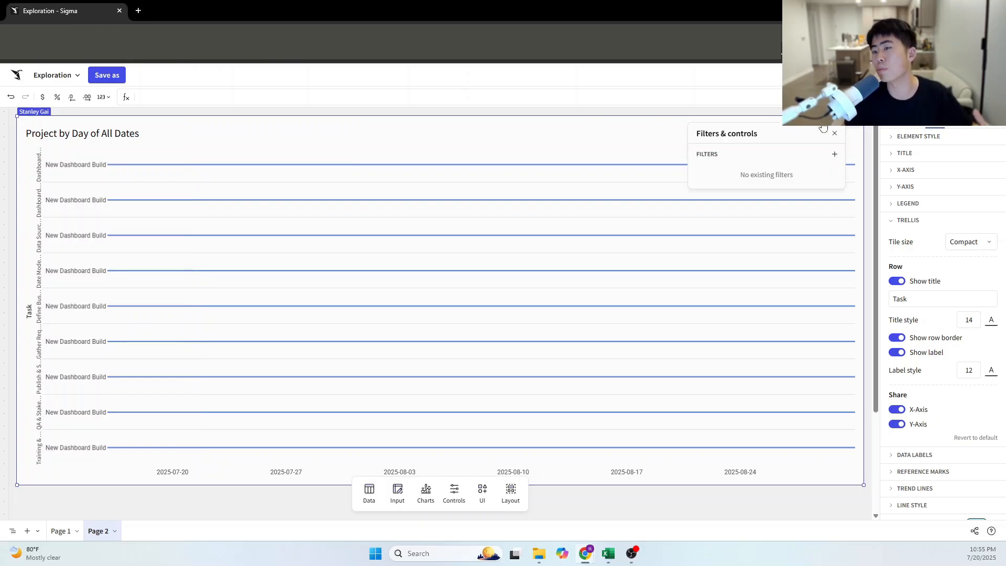
left_click(834, 154)
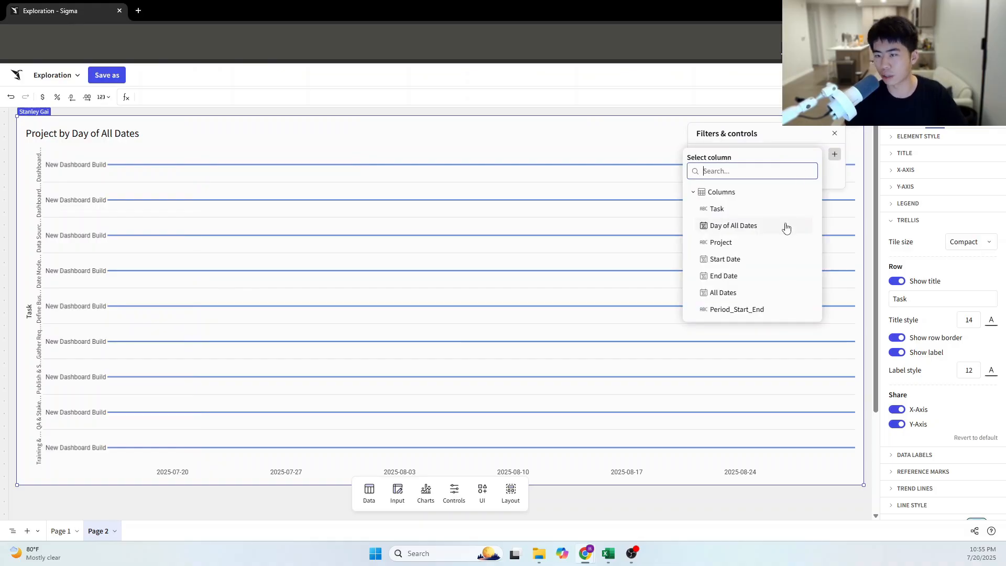
left_click(756, 310)
left_click(760, 186)
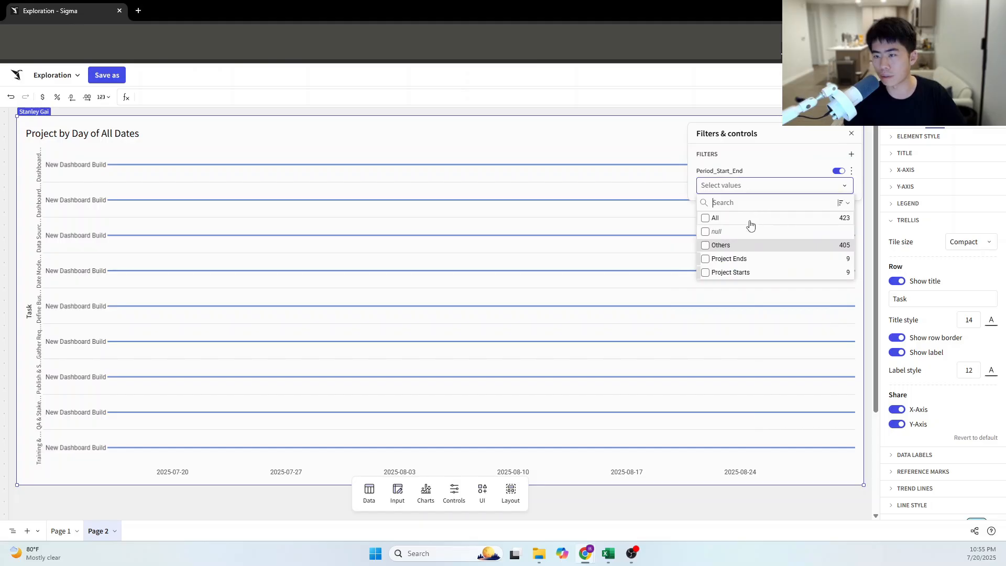
left_click(705, 261)
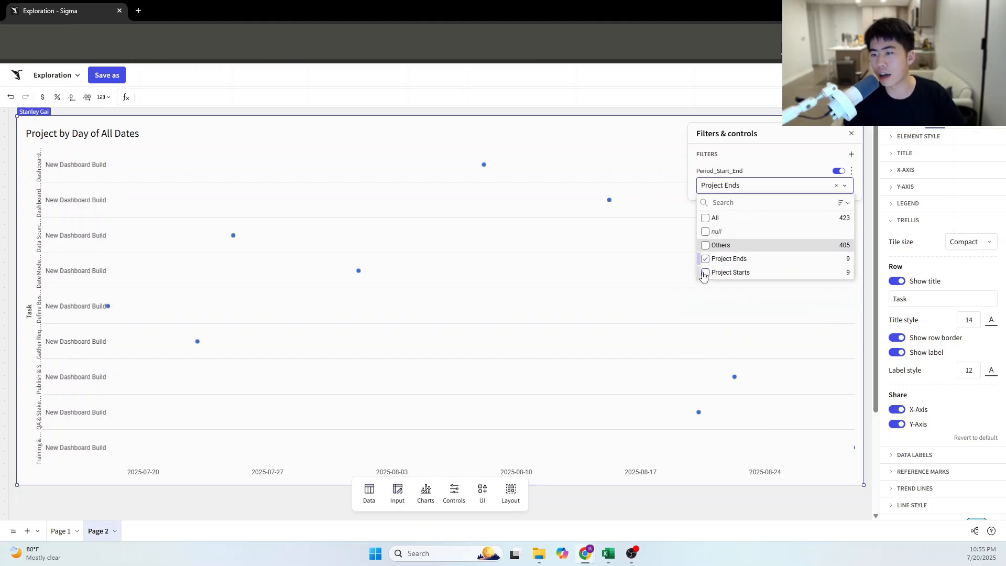
left_click(704, 273)
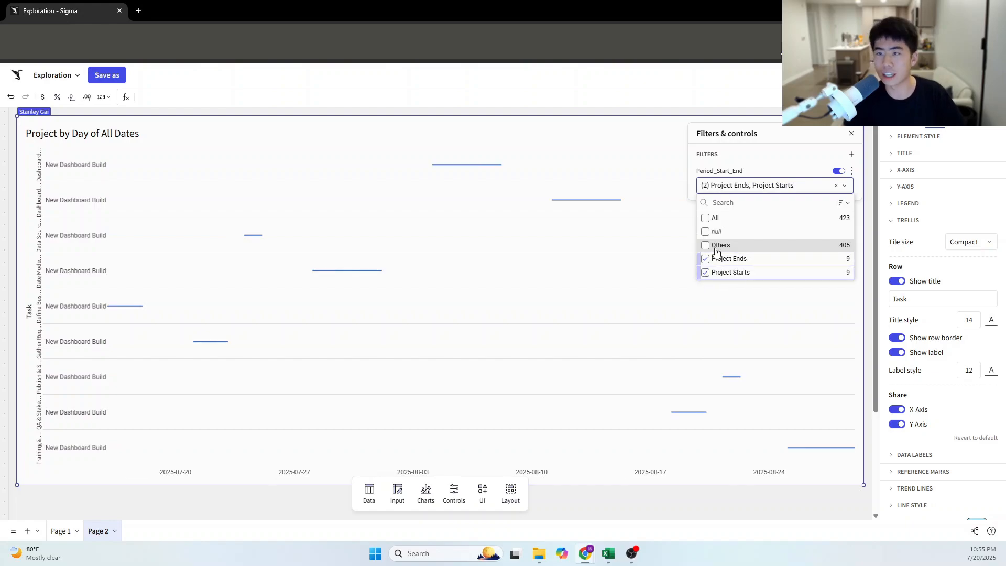
left_click(662, 135)
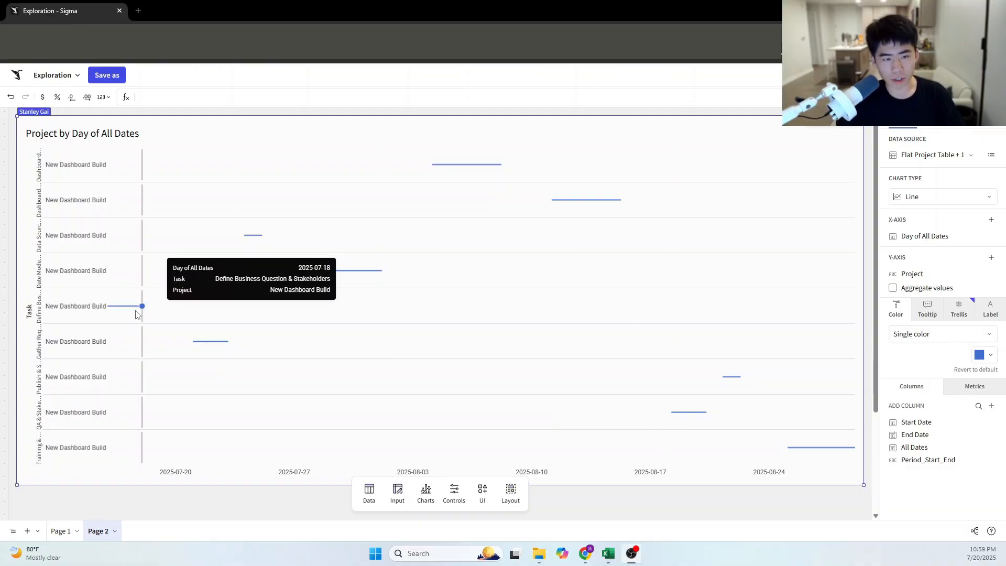
Sort the chart's task rows by Start Date in ascending order
mouse_move(114, 308)
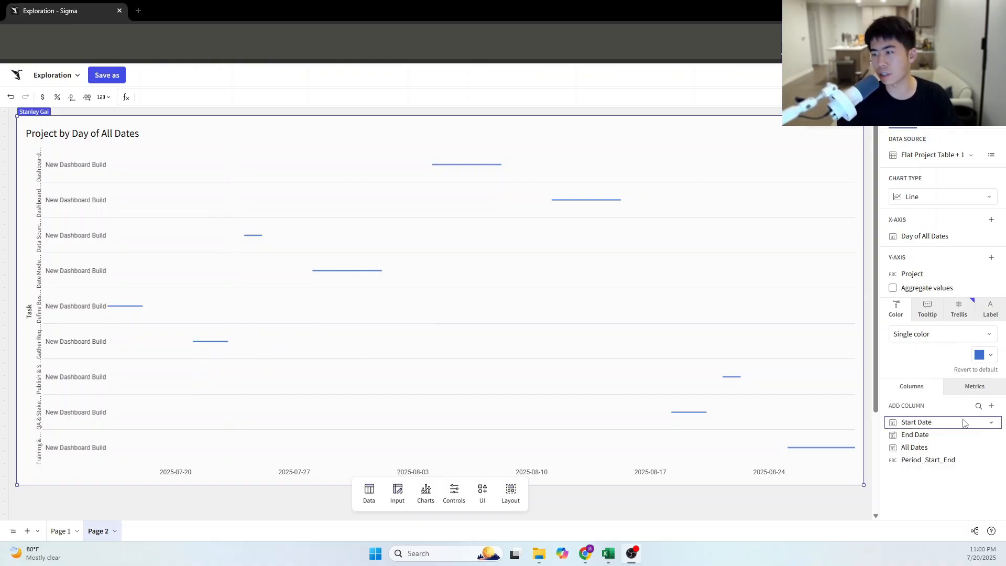
left_click(991, 422)
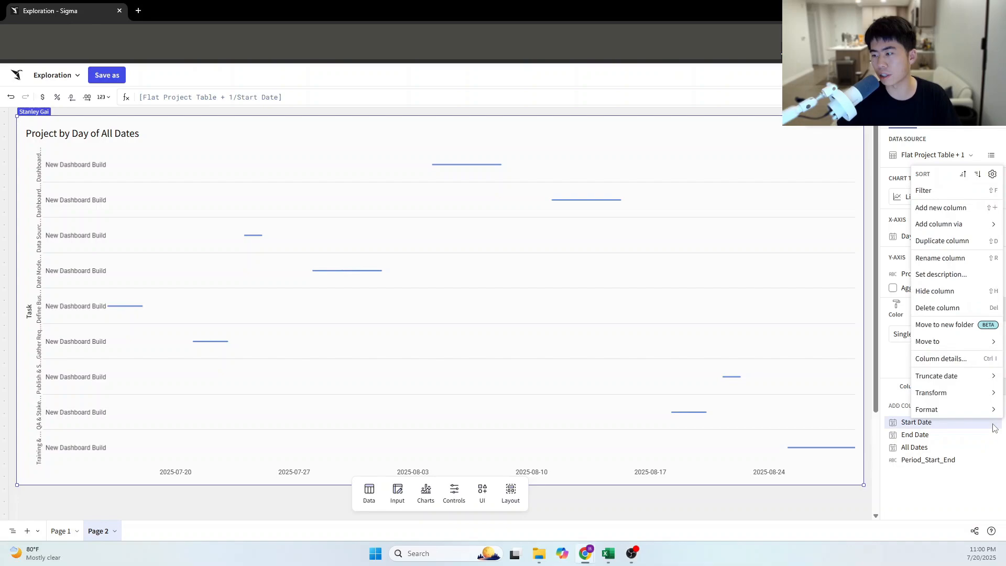
left_click(977, 174)
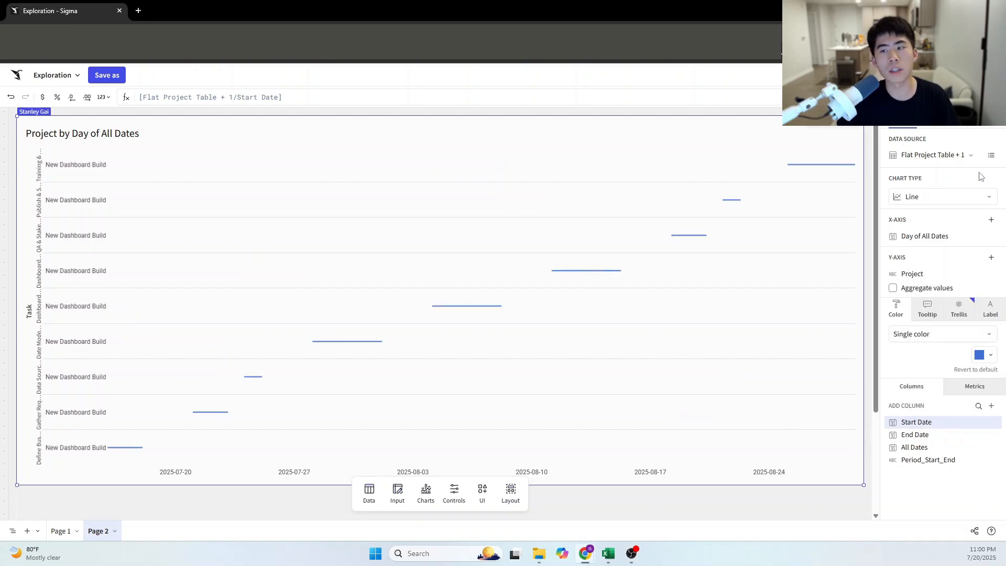
left_click(990, 422)
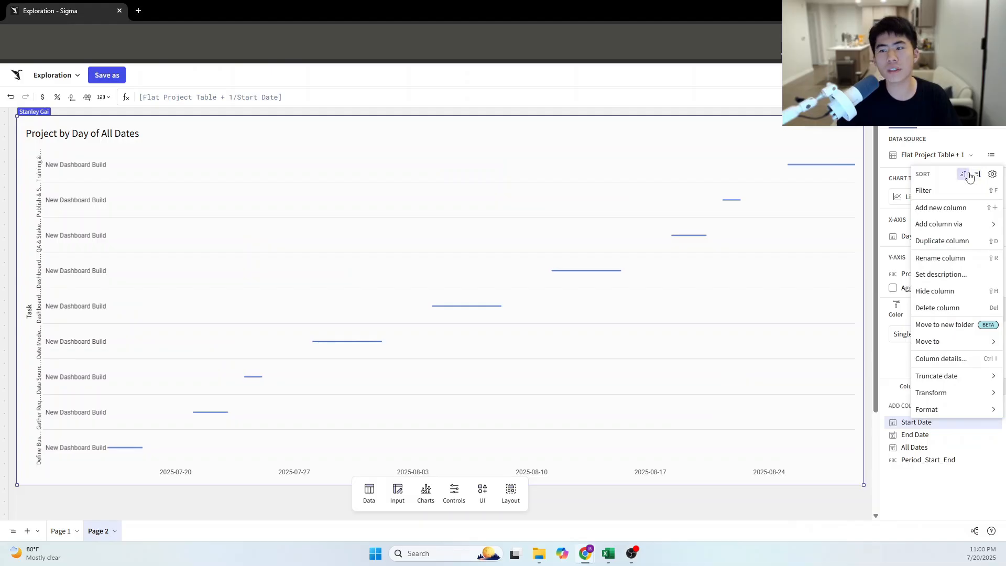
left_click(968, 174)
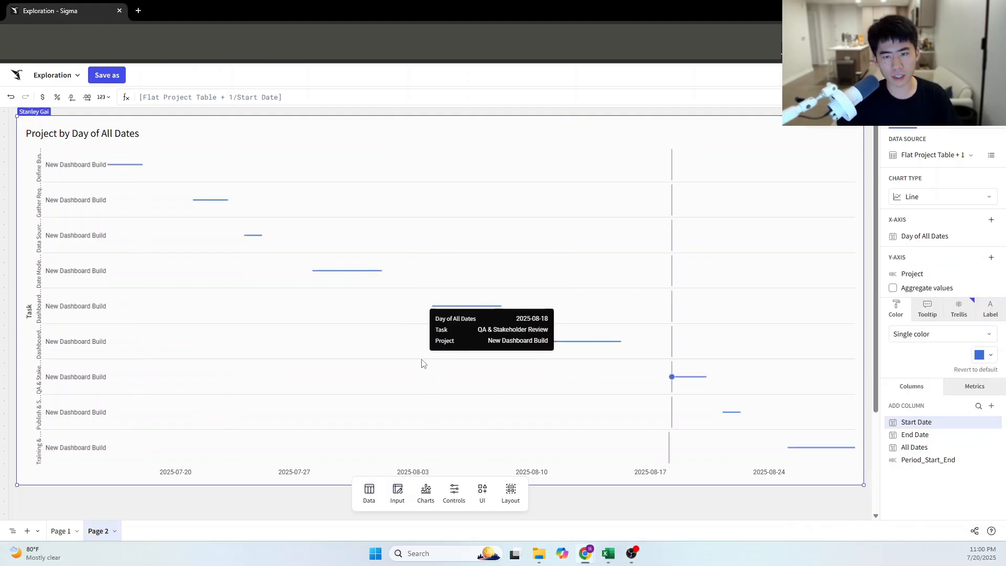
Hide the trellis row borders and the Y-axis labels in the chart's formatting
left_click(939, 125)
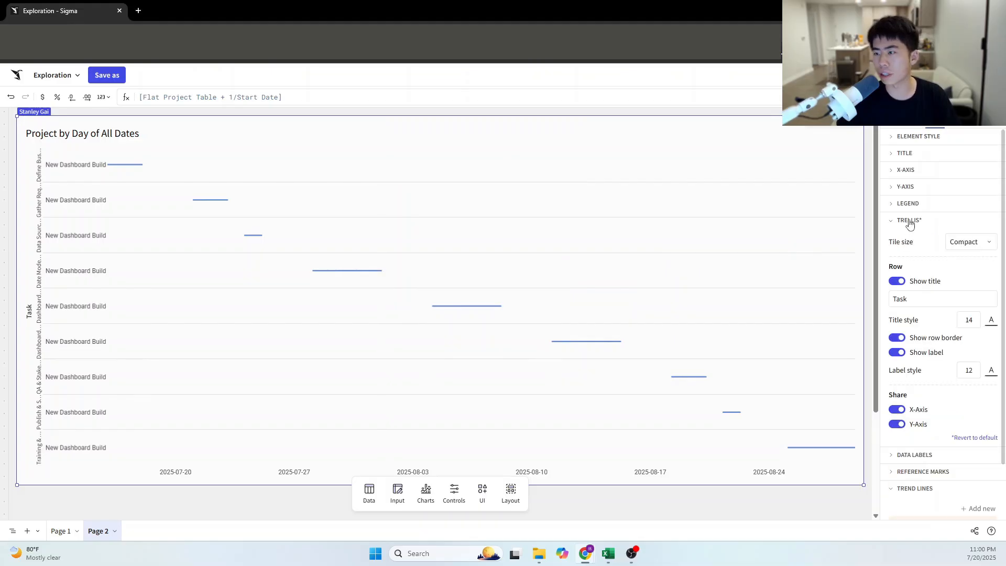
left_click(901, 339)
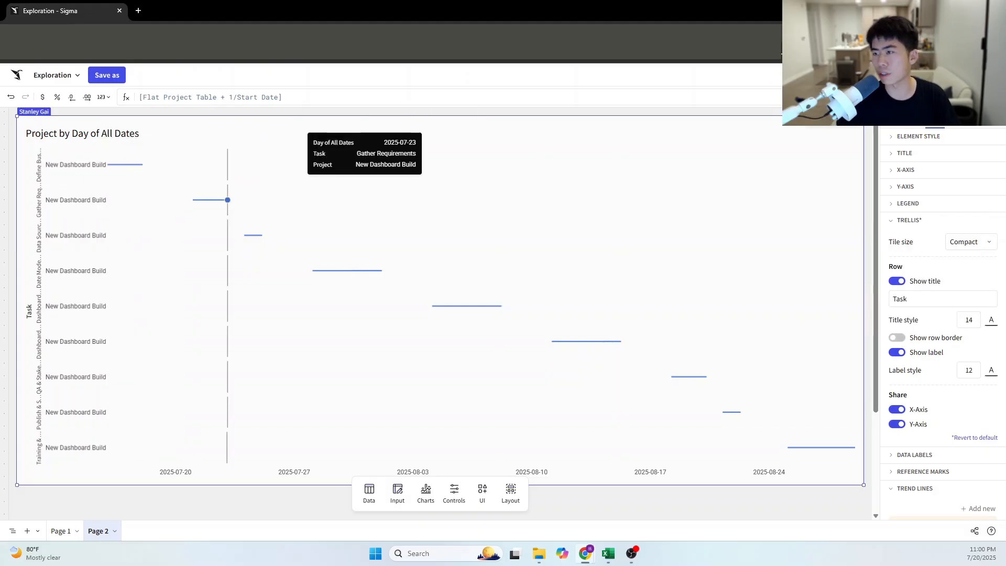
left_click(905, 187)
left_click(903, 222)
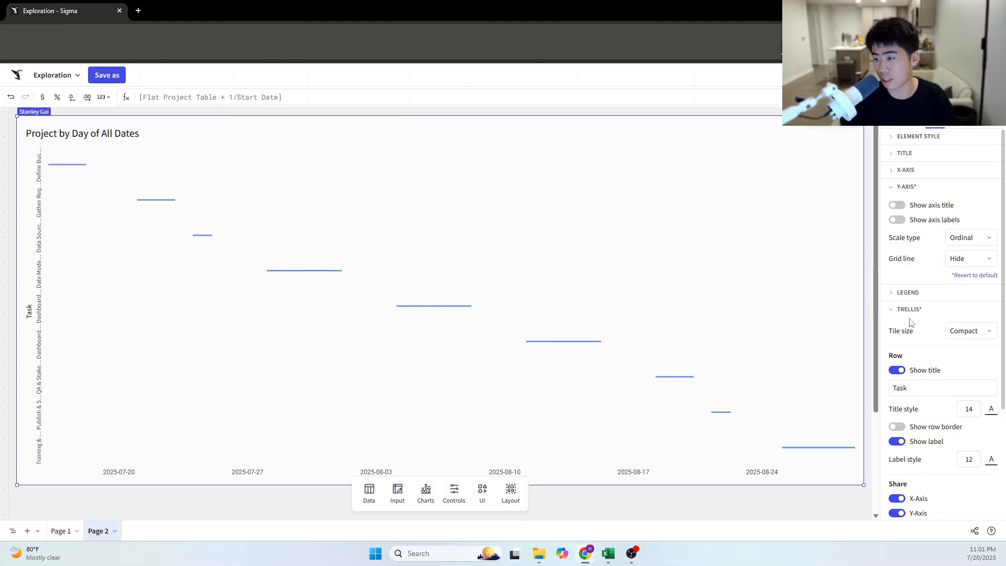
Label the chart's lines with a new calculated column using the formula [Task]
left_click(902, 120)
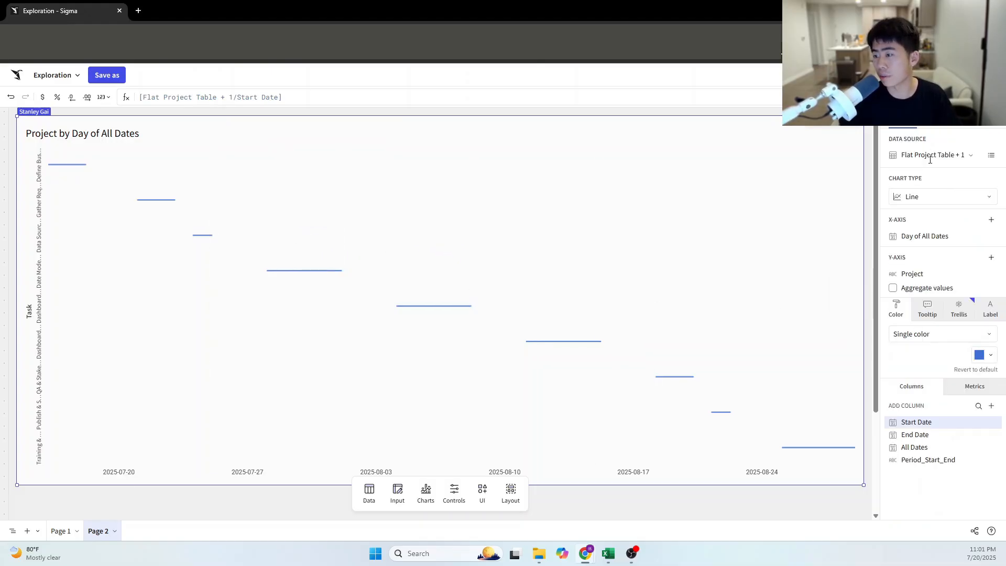
left_click(990, 310)
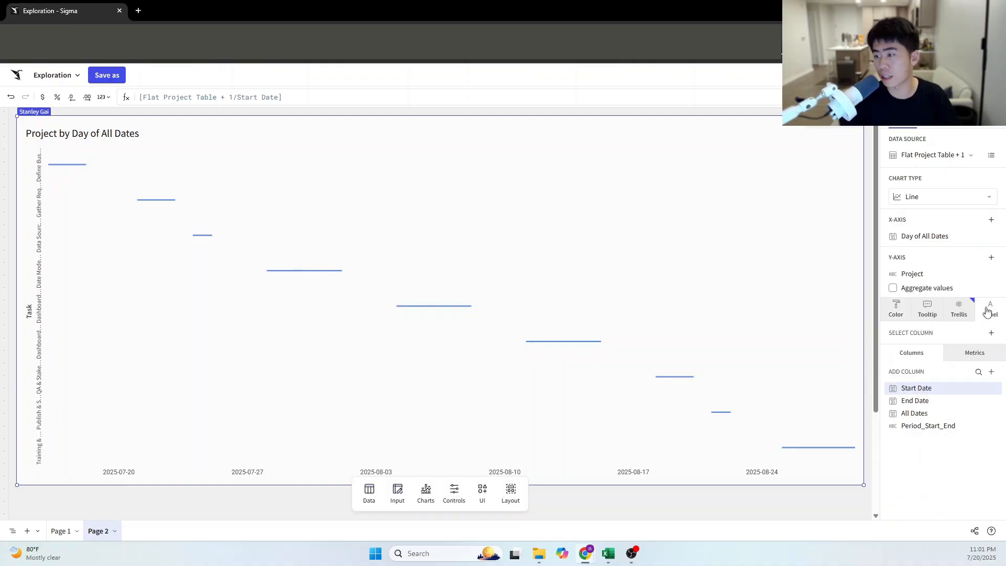
left_click(992, 334)
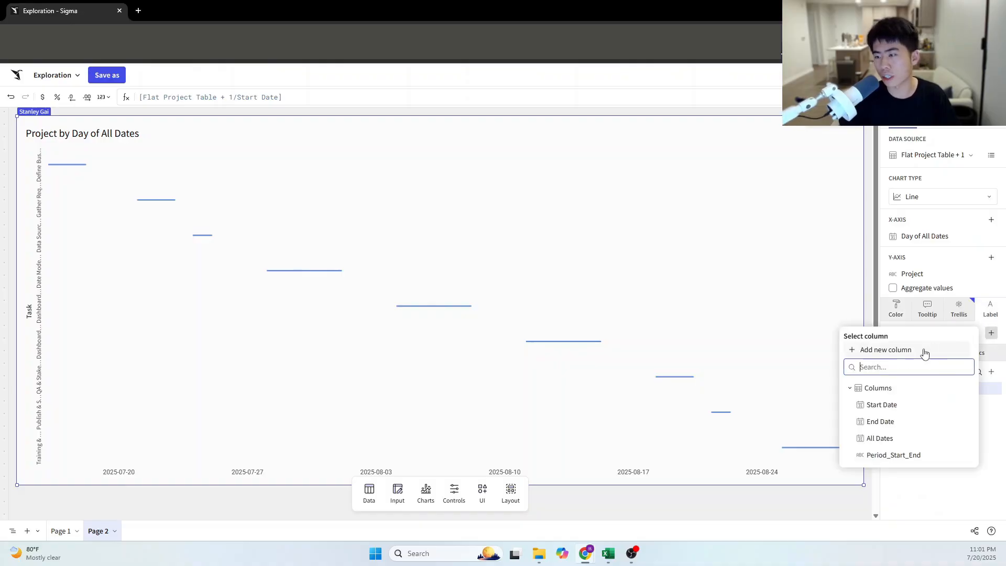
left_click(897, 352)
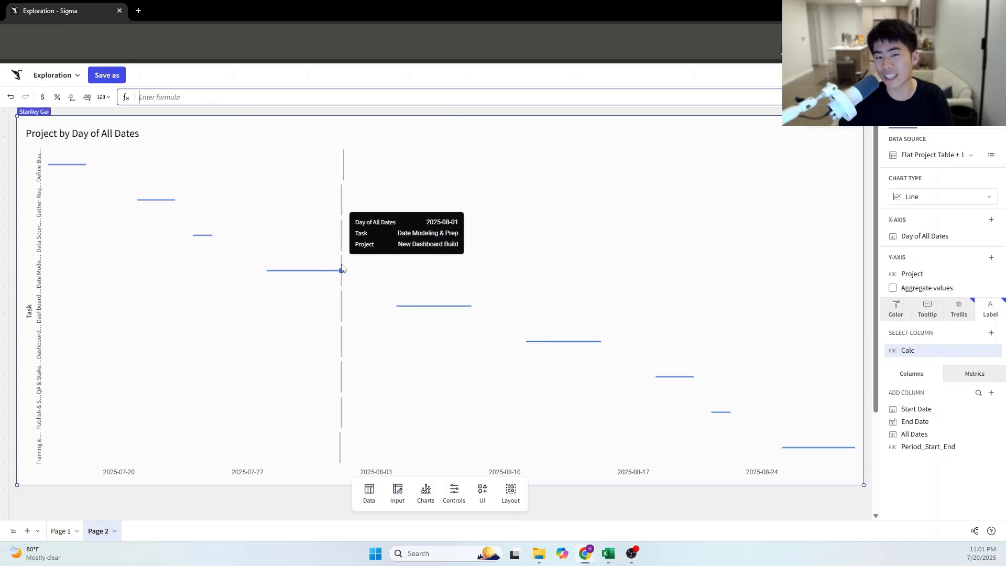
type("[Task]")
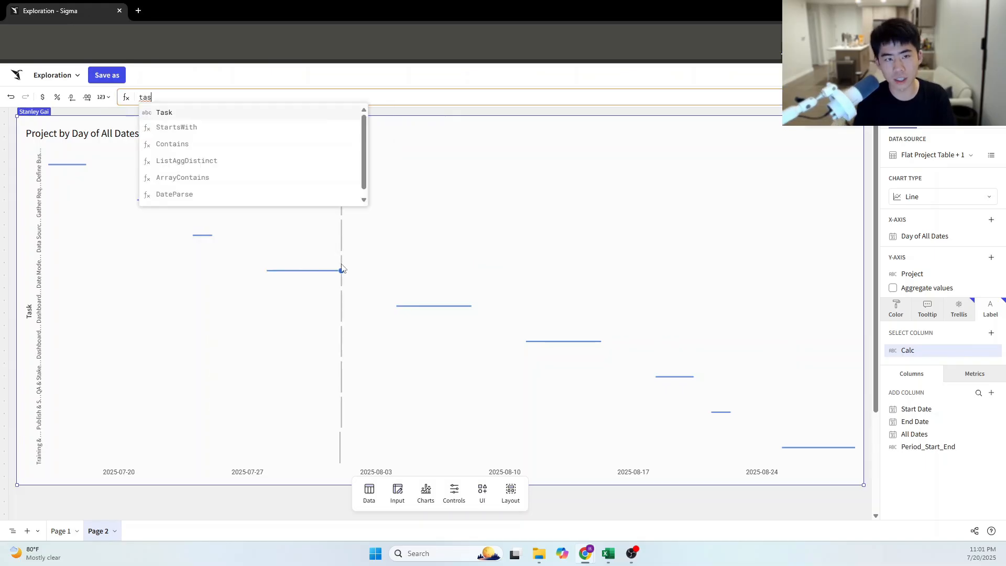
key("Return")
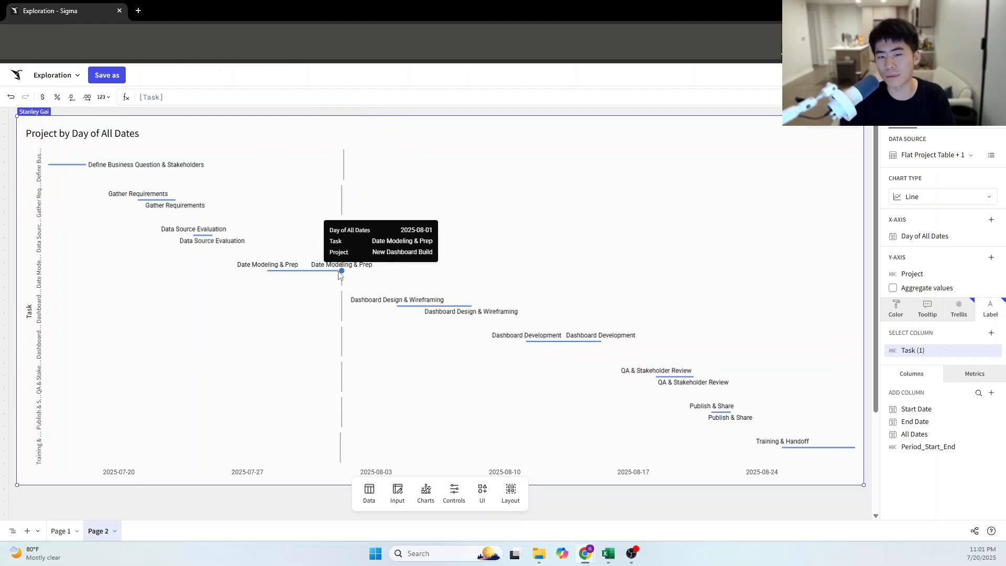
Change the label column's formula to If([Period_Start_End] = "Project Ends", [Task])
left_click_drag(180, 102, 139, 100)
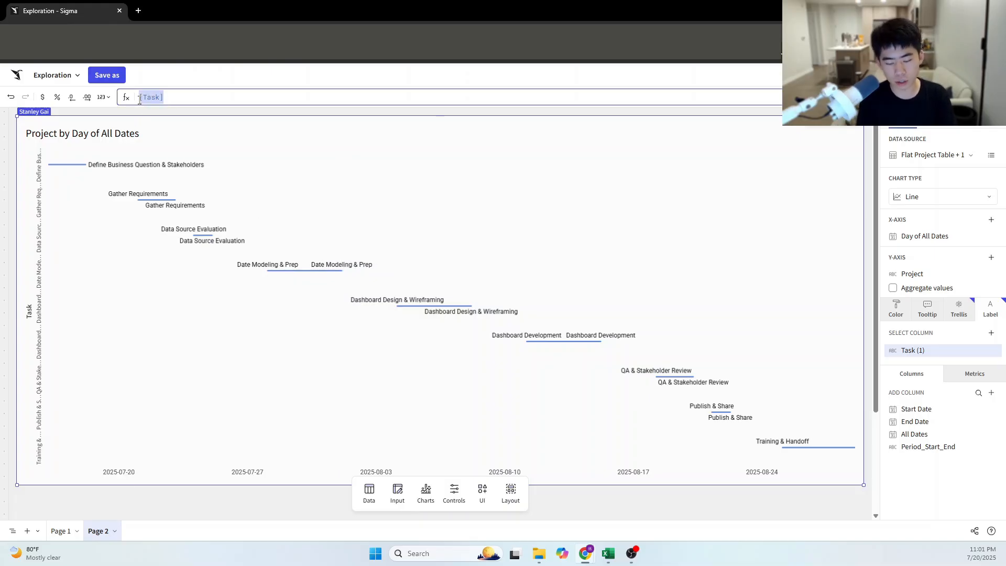
type("If(")
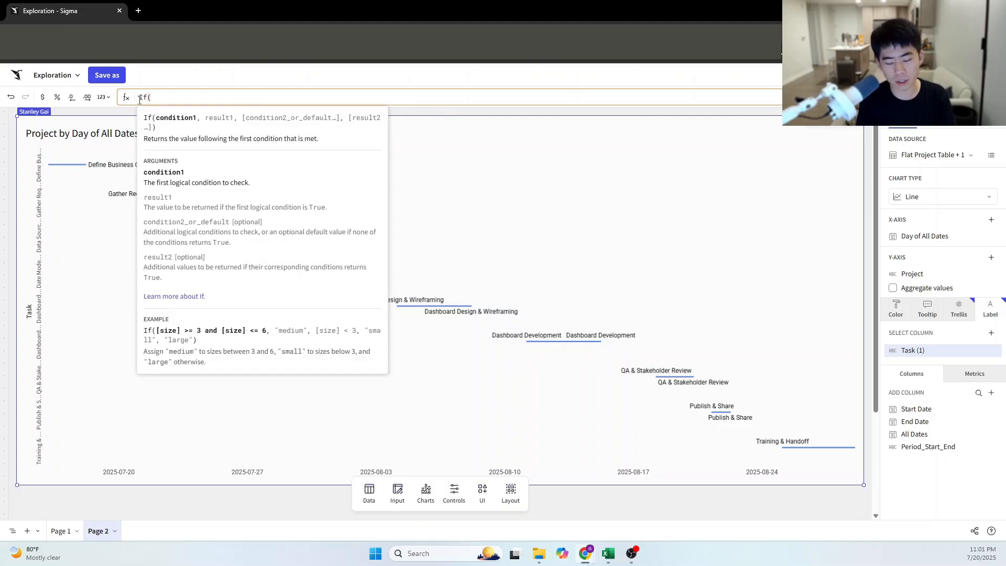
type("period")
key("Tab")
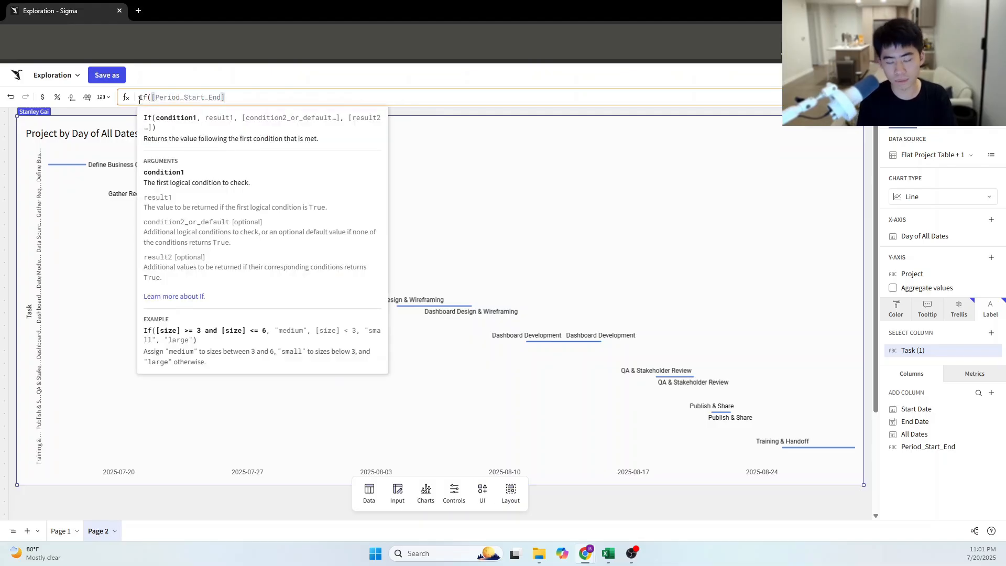
key("Escape")
type("=")
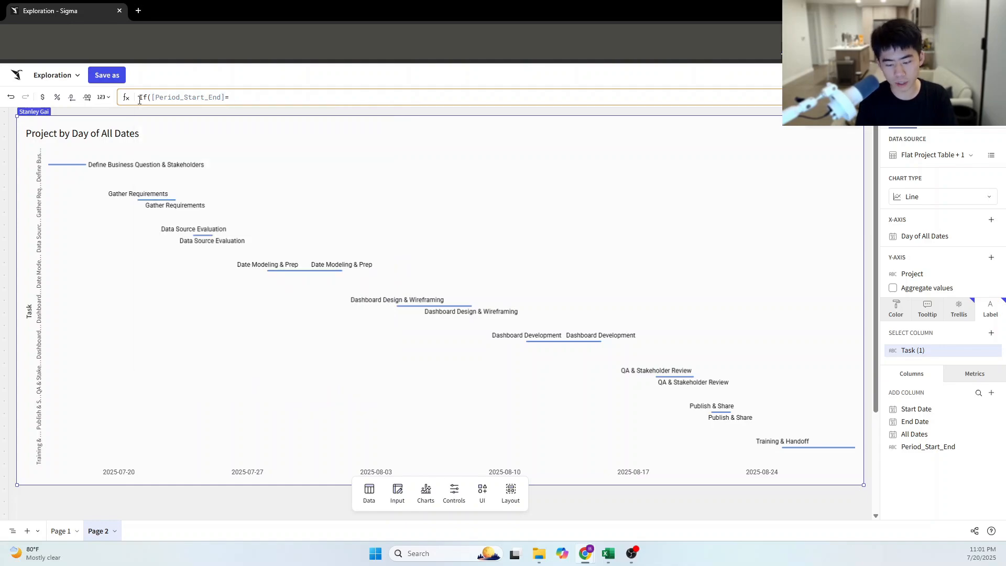
type("\"Project Ends")
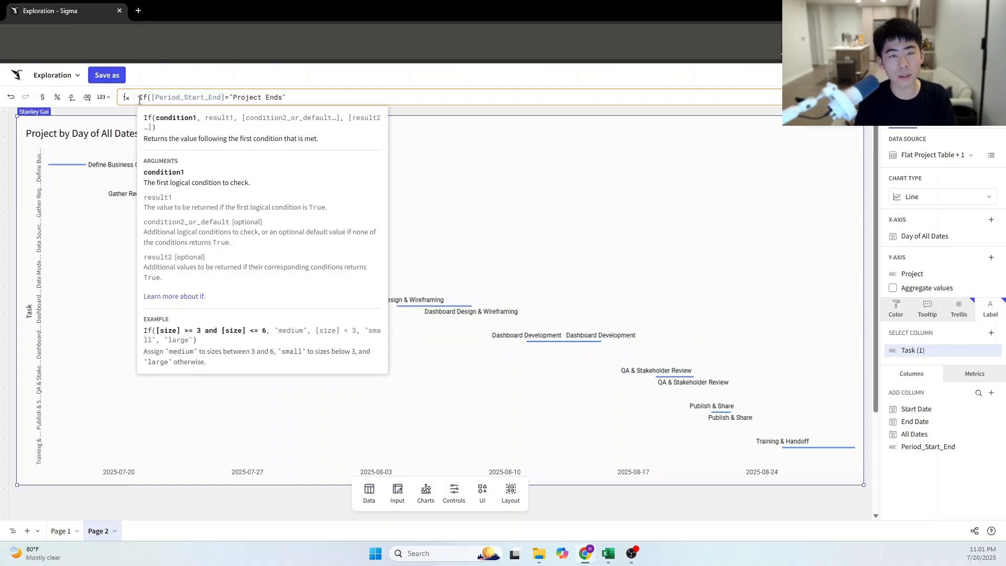
type(",")
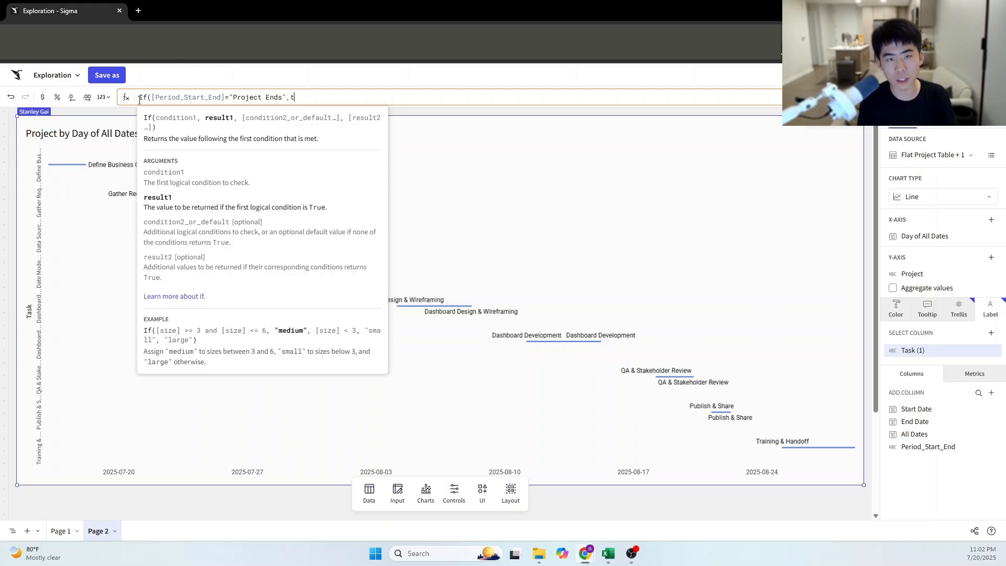
type("t")
key("Tab")
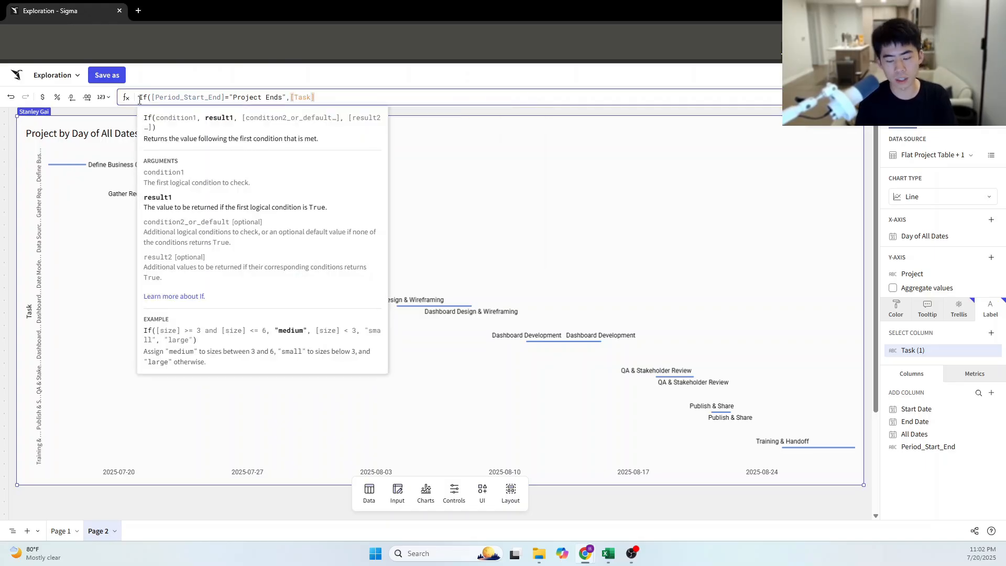
key("Return")
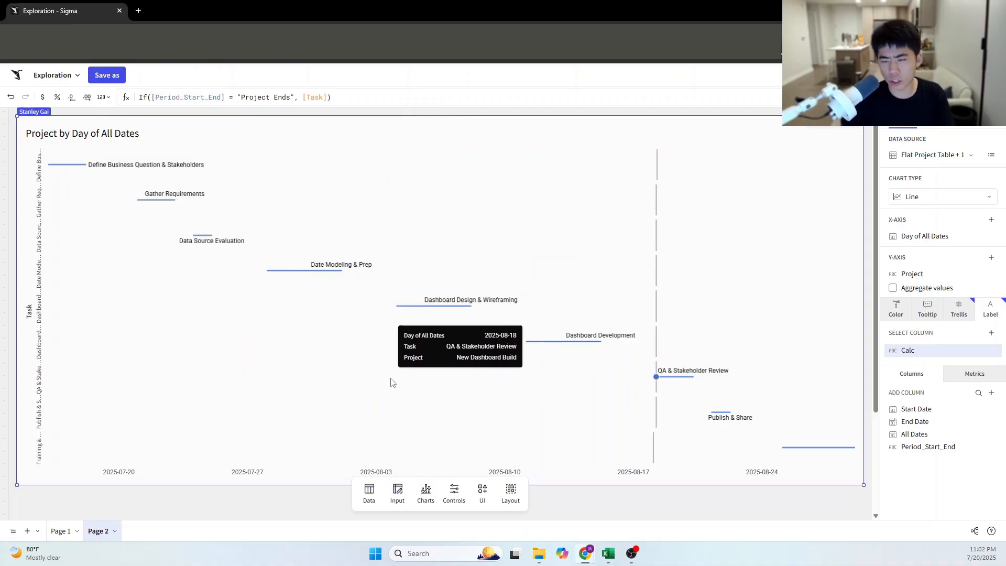
Switch to the 2025 Week 29 Gantt Chart workbook to view its bar-based Gantt chart, and return to the exploration
mouse_move(586, 560)
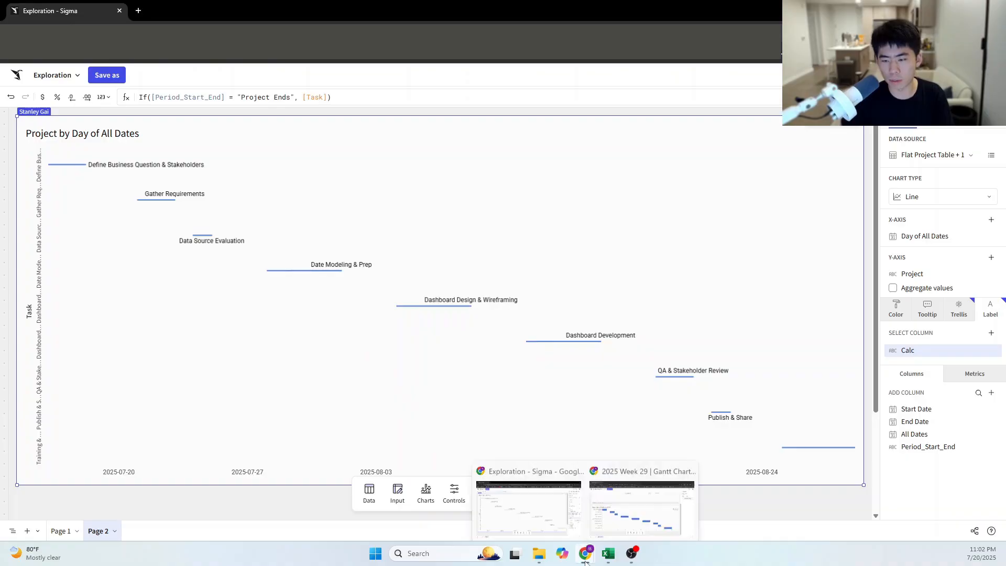
left_click(619, 511)
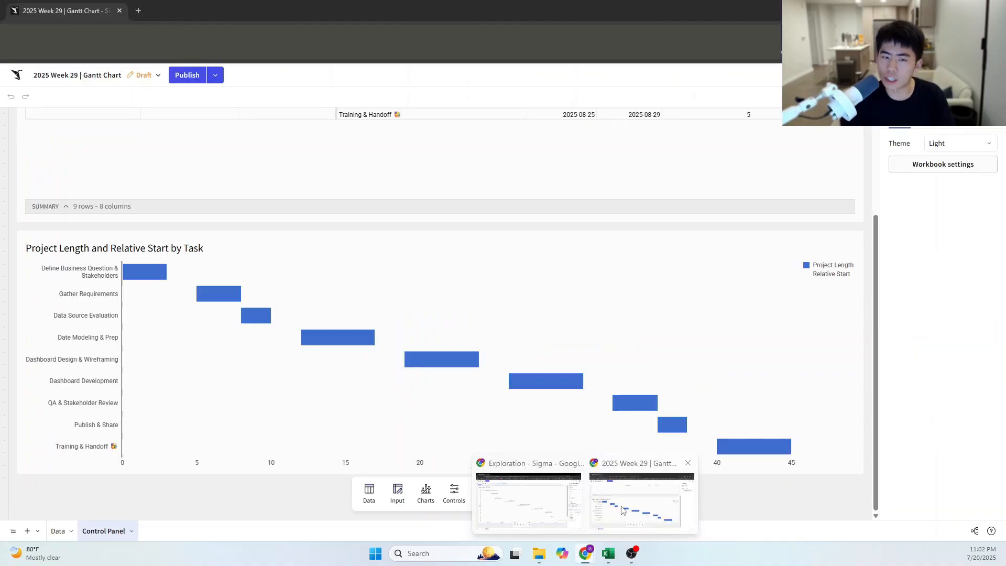
left_click(528, 500)
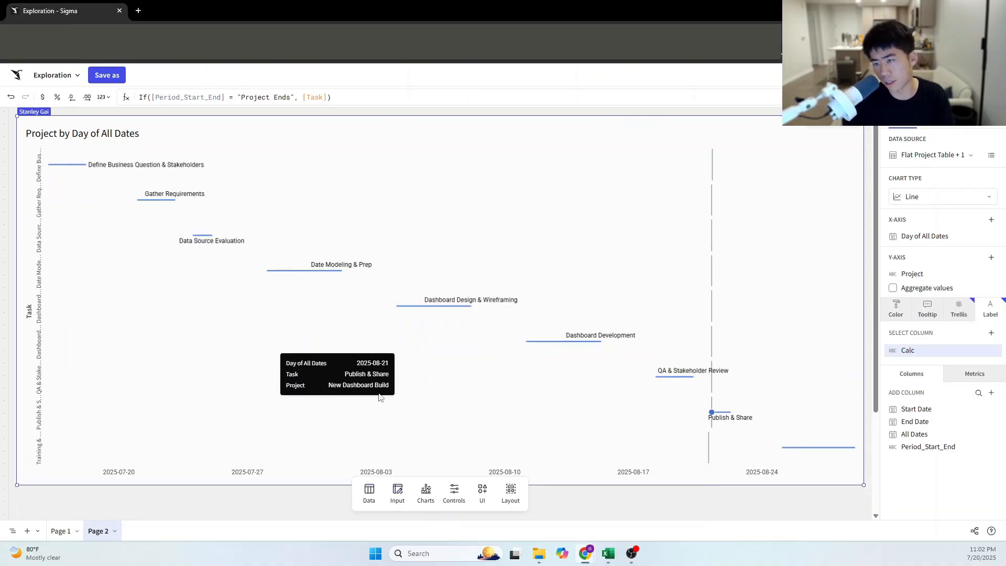
Examine the line chart's trellis and data label formatting options
left_click(726, 123)
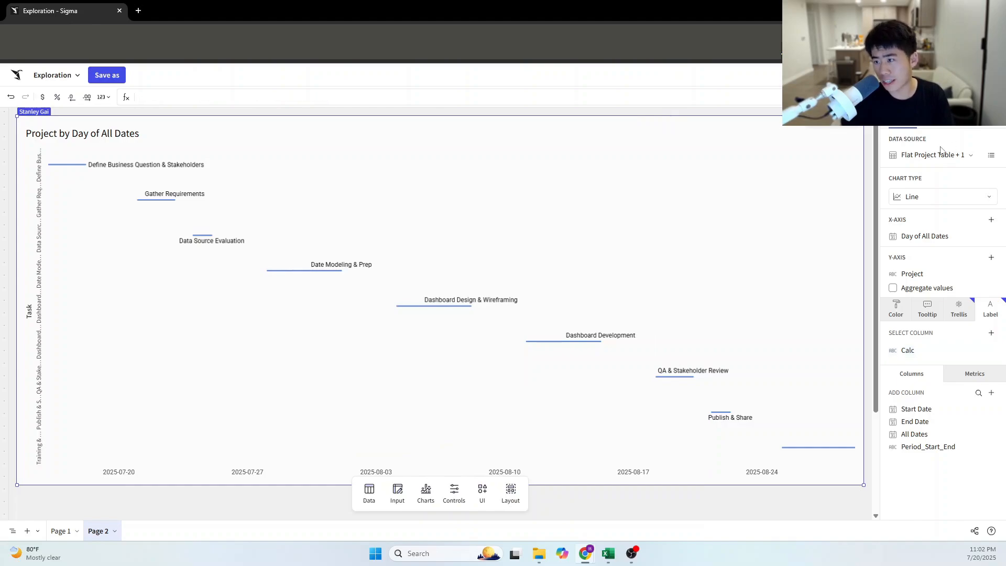
left_click(932, 127)
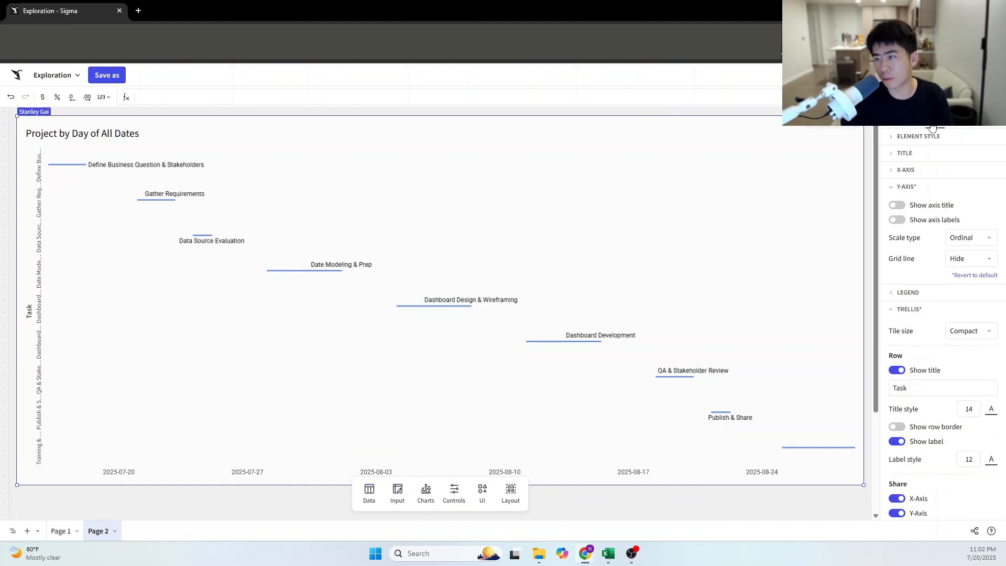
left_click(889, 189)
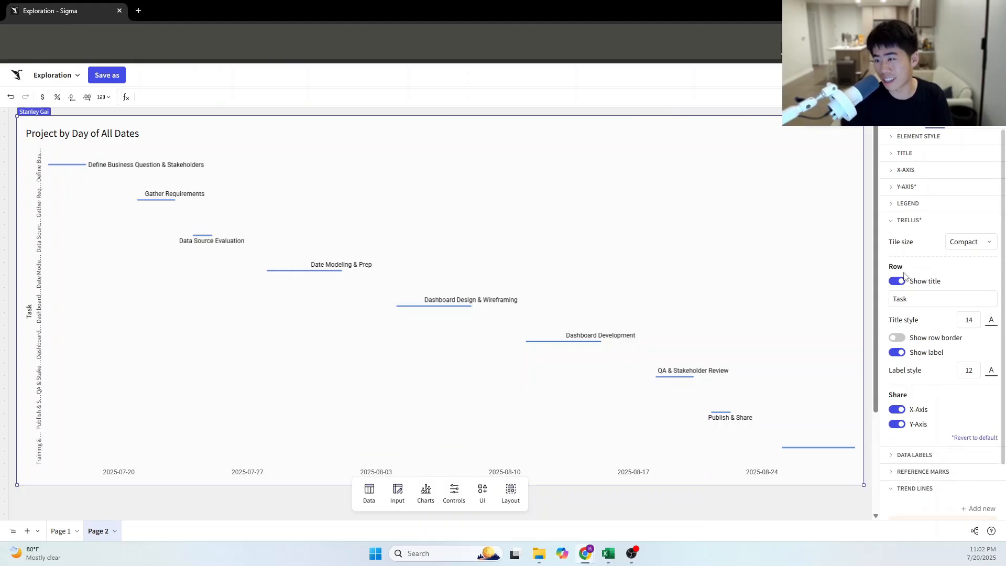
scroll(915, 357, "down", 2)
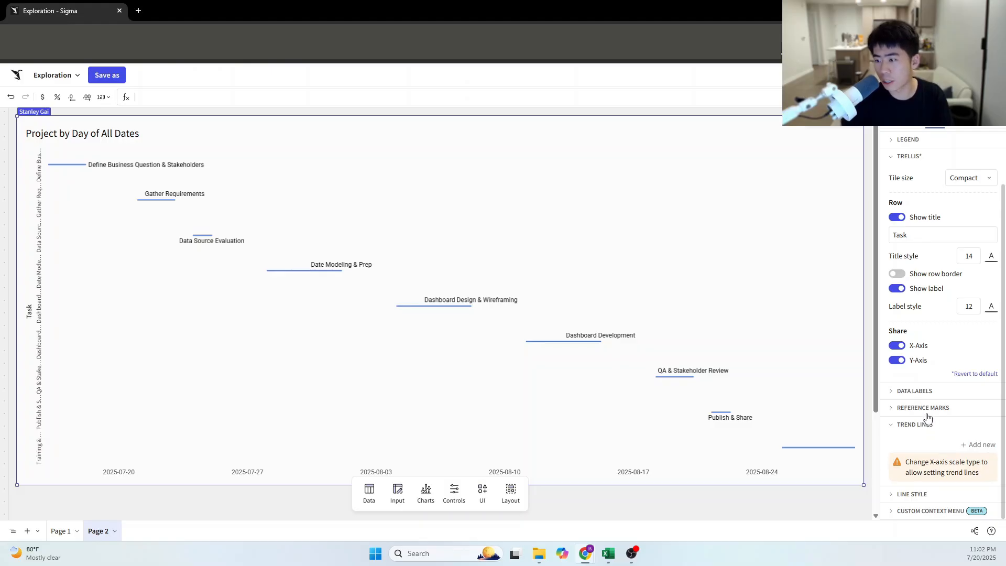
left_click(948, 393)
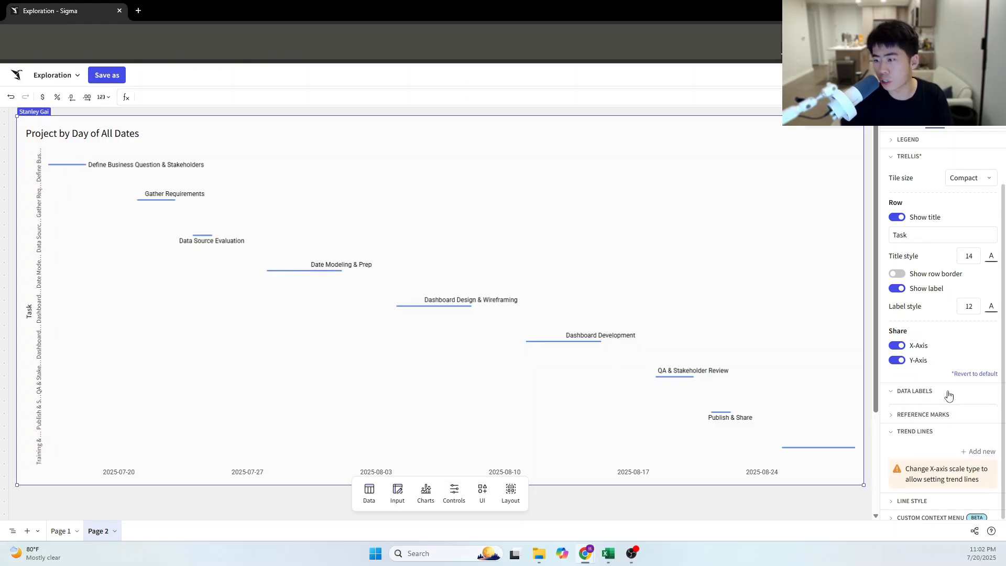
scroll(948, 413, "down", 2)
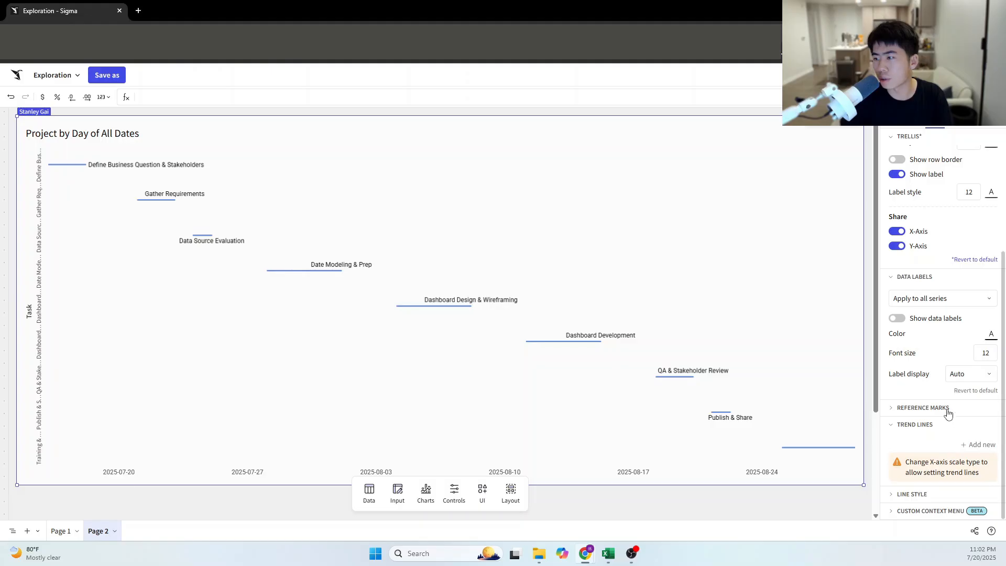
scroll(946, 408, "up", 4)
left_click(900, 221)
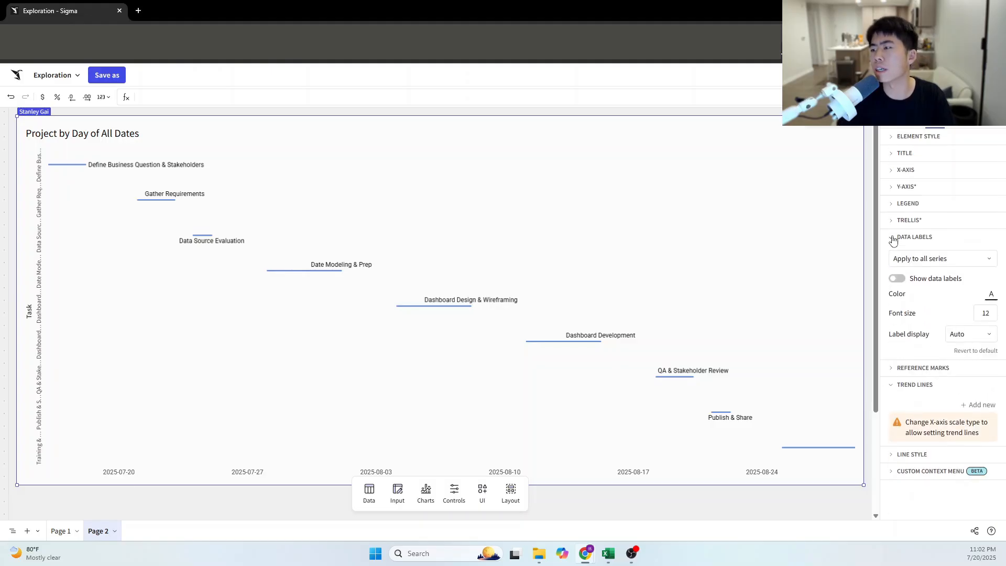
left_click(893, 238)
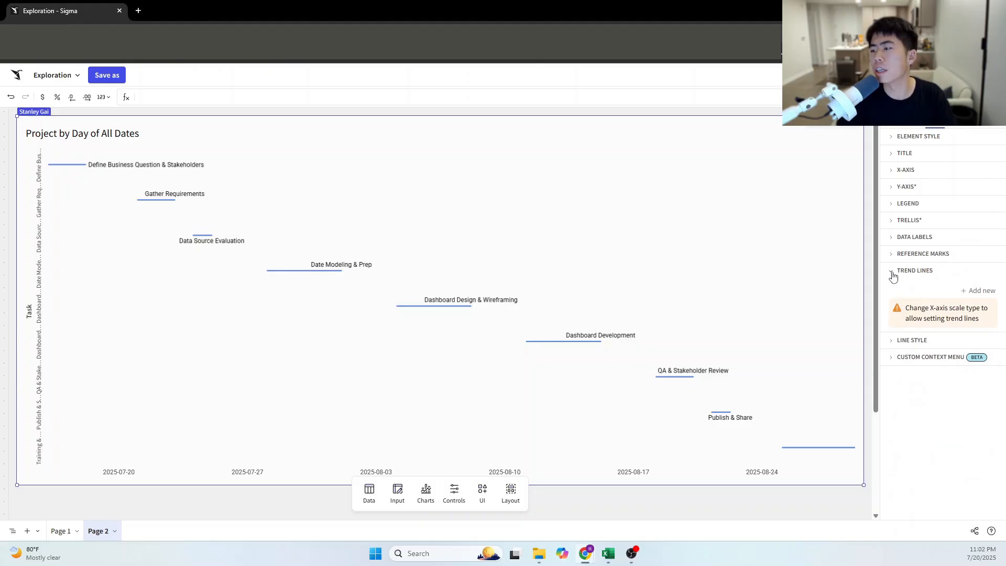
left_click(894, 273)
Try a 5px stroke width on the chart's lines and settle on 1px
left_click(892, 287)
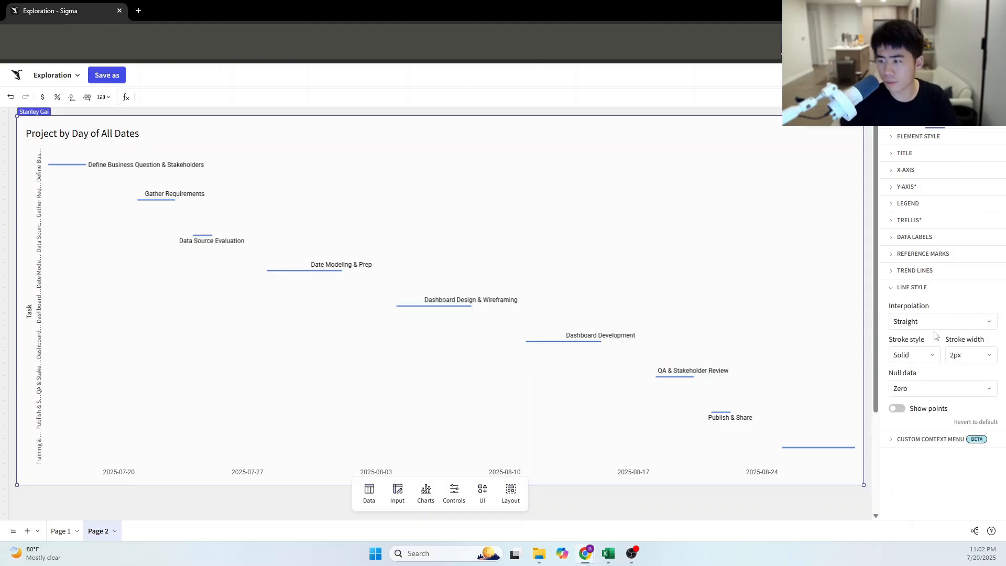
left_click(988, 360)
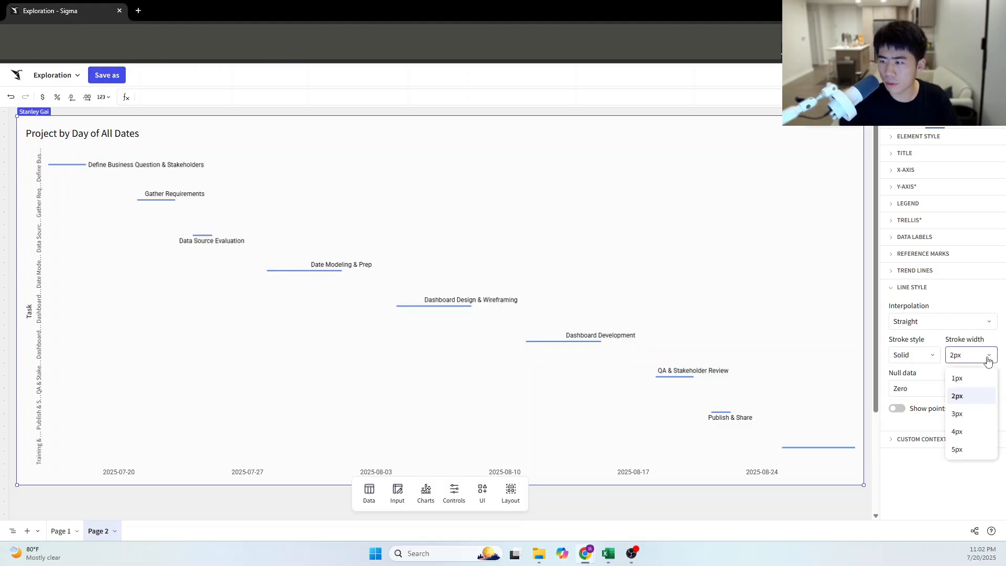
left_click(972, 449)
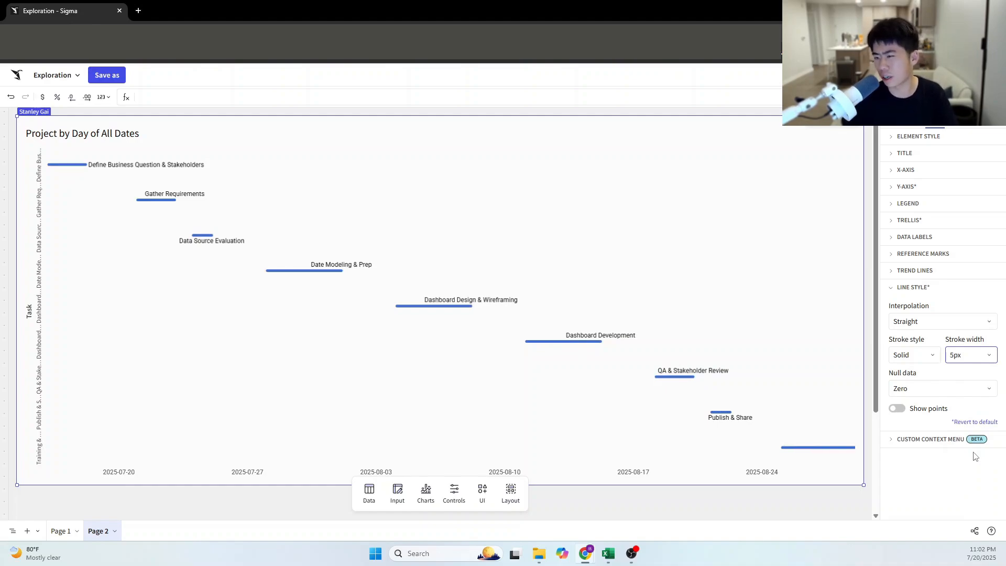
left_click(989, 355)
left_click(977, 378)
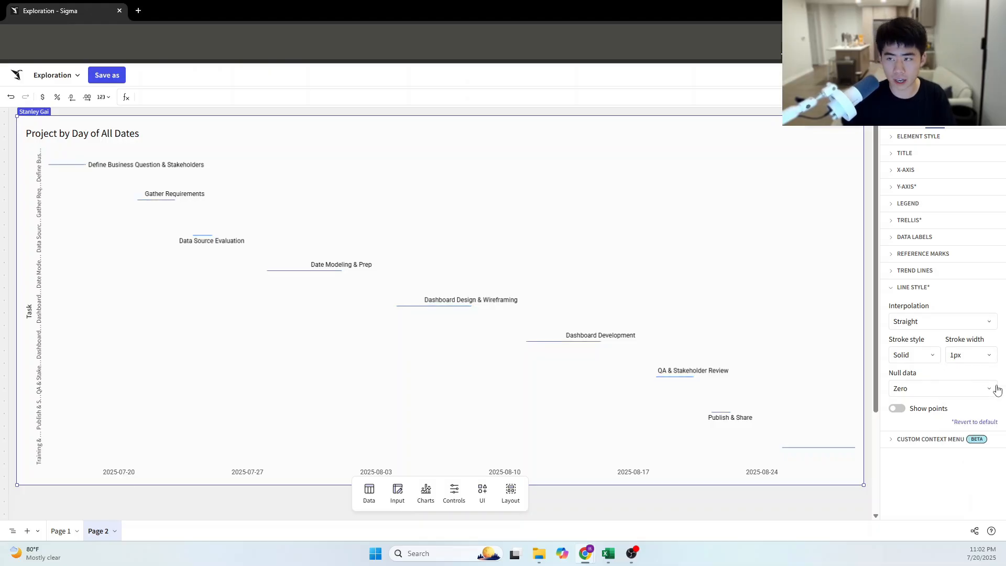
Add a reference band to the chart, applied per chart on the X-axis
left_click(943, 255)
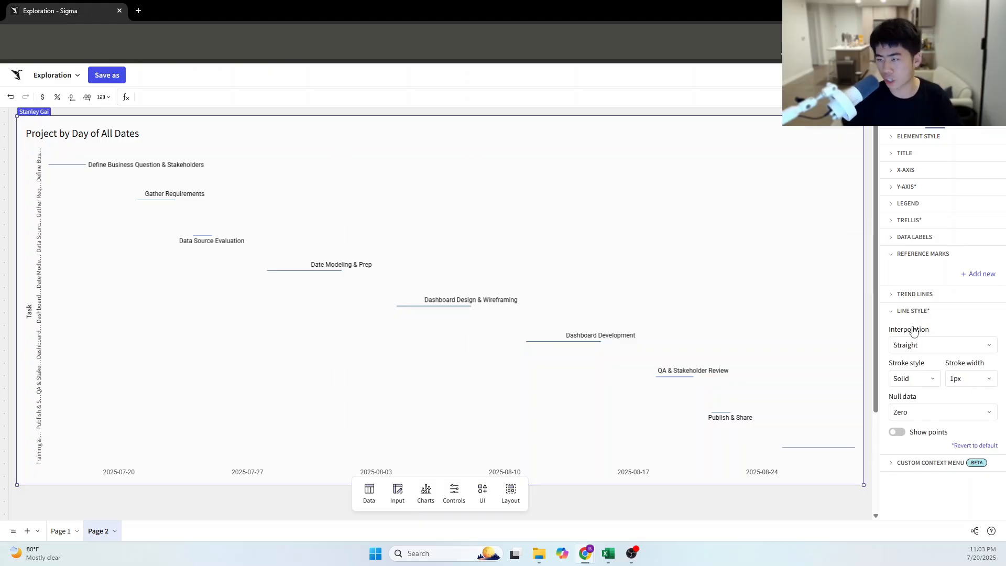
left_click(979, 273)
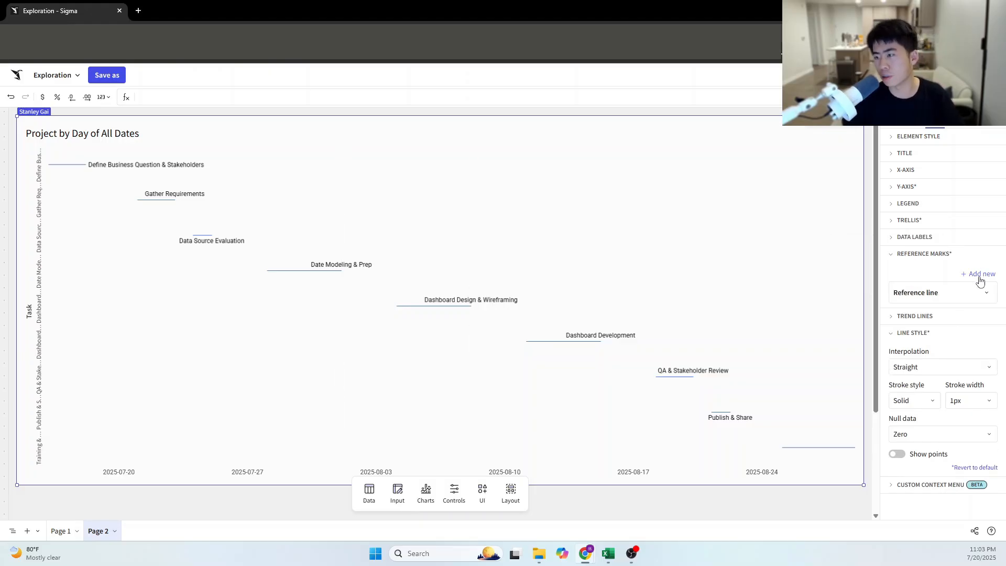
left_click(978, 290)
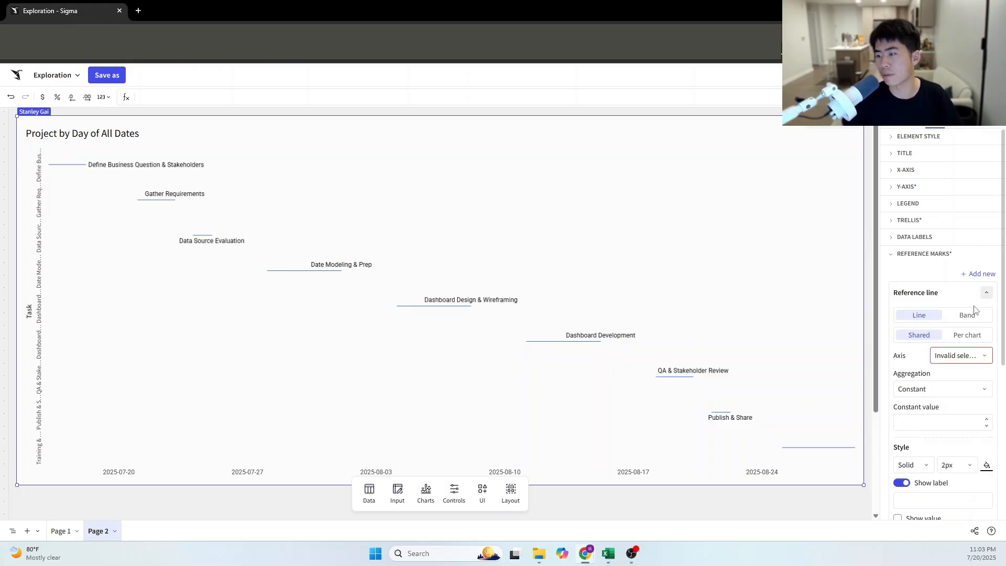
left_click(968, 316)
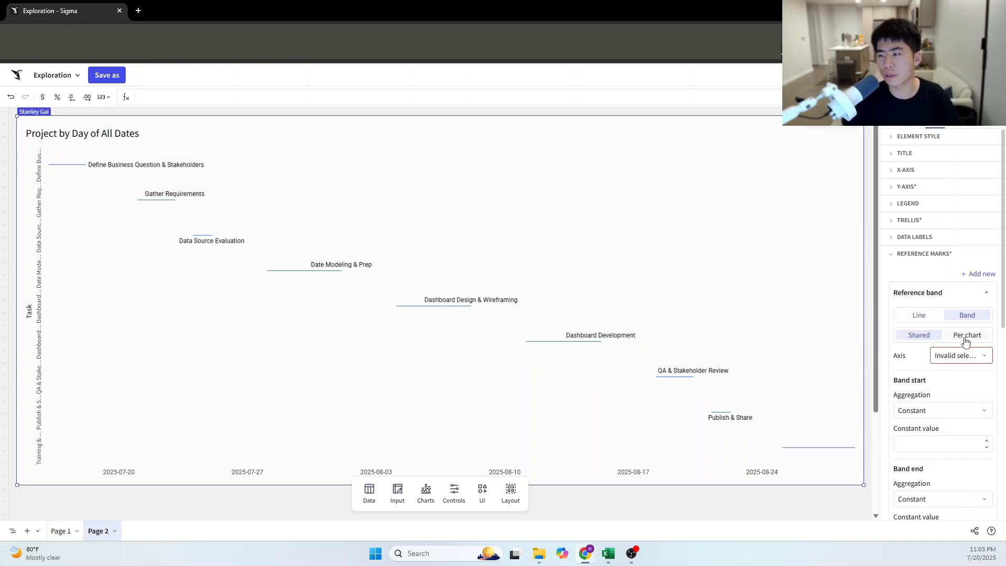
left_click(965, 339)
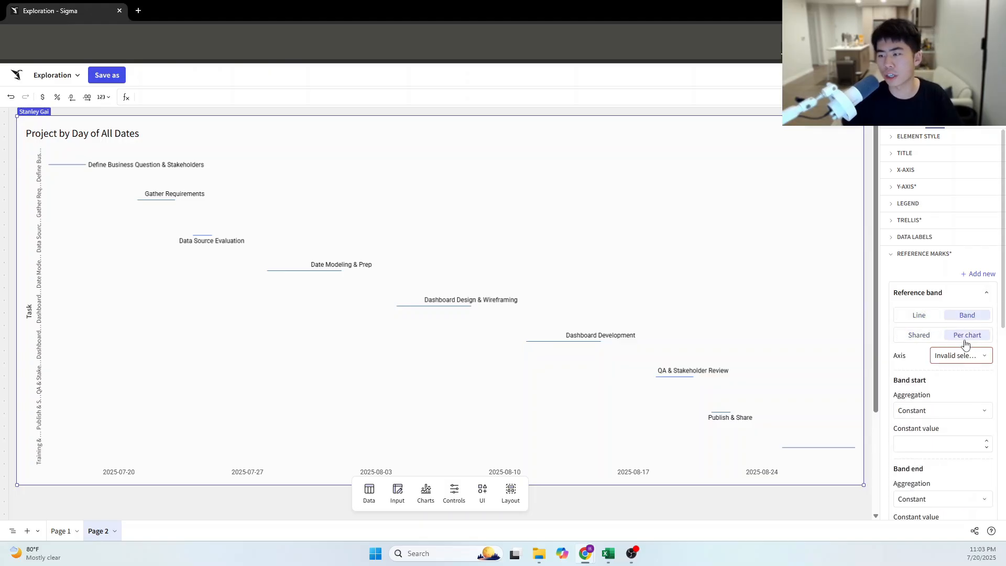
left_click(930, 338)
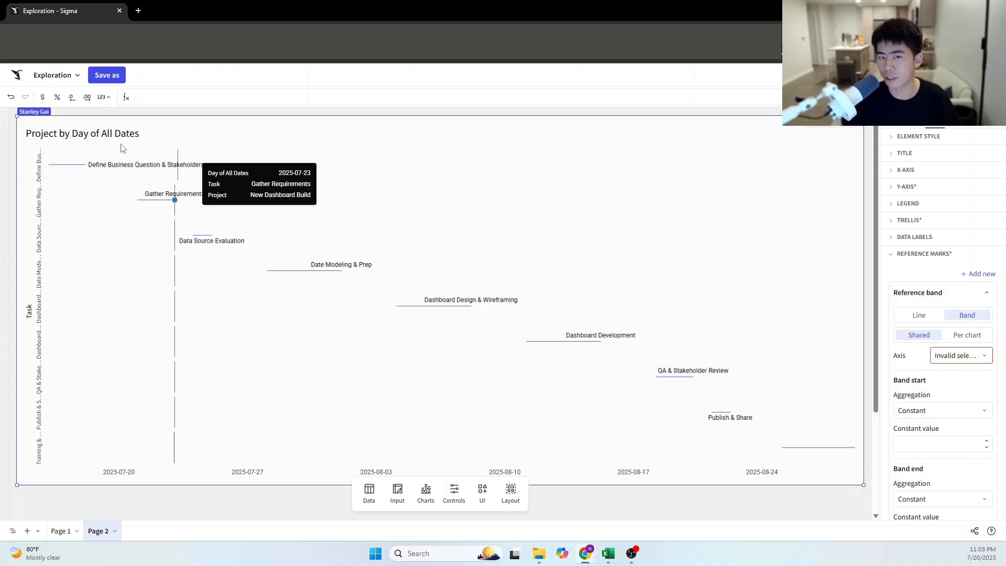
left_click(966, 335)
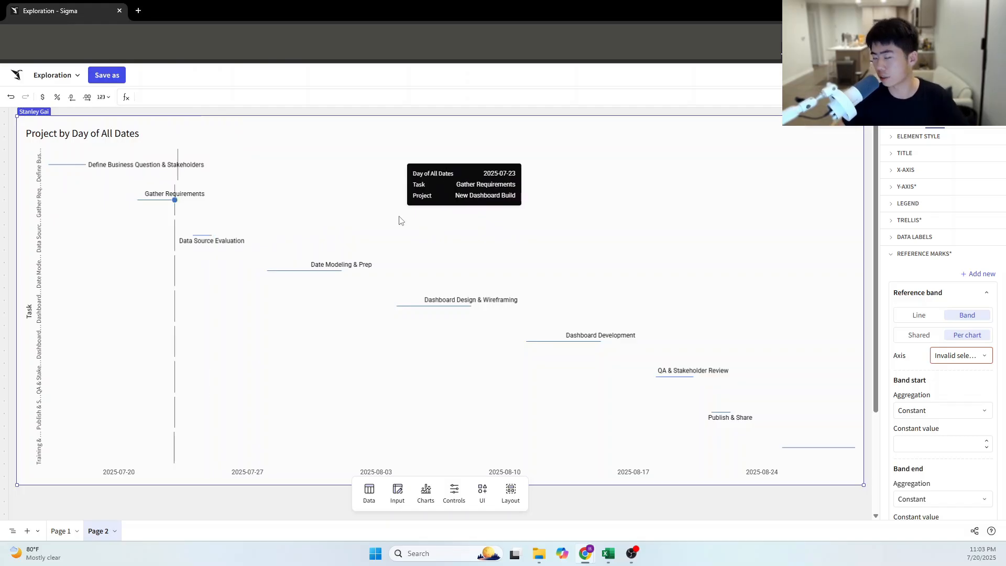
left_click(969, 358)
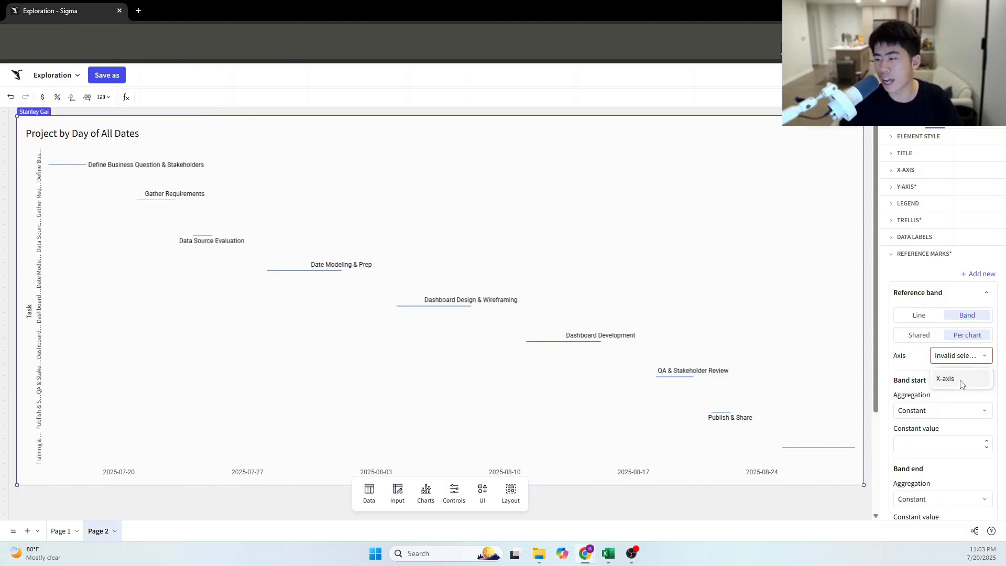
left_click(961, 382)
Set the reference band's start aggregation to a custom formula
scroll(961, 385, "down", 2)
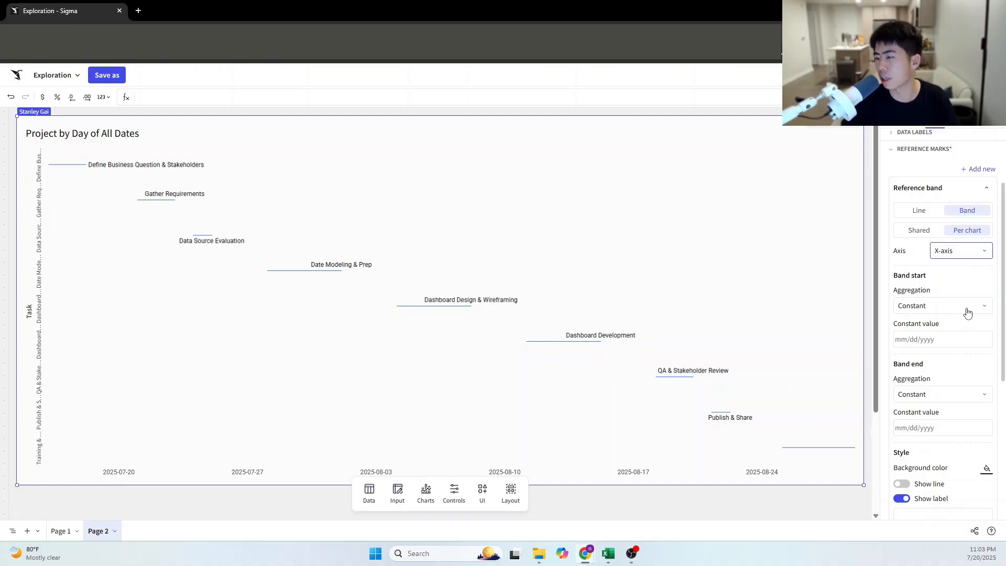
left_click(968, 313)
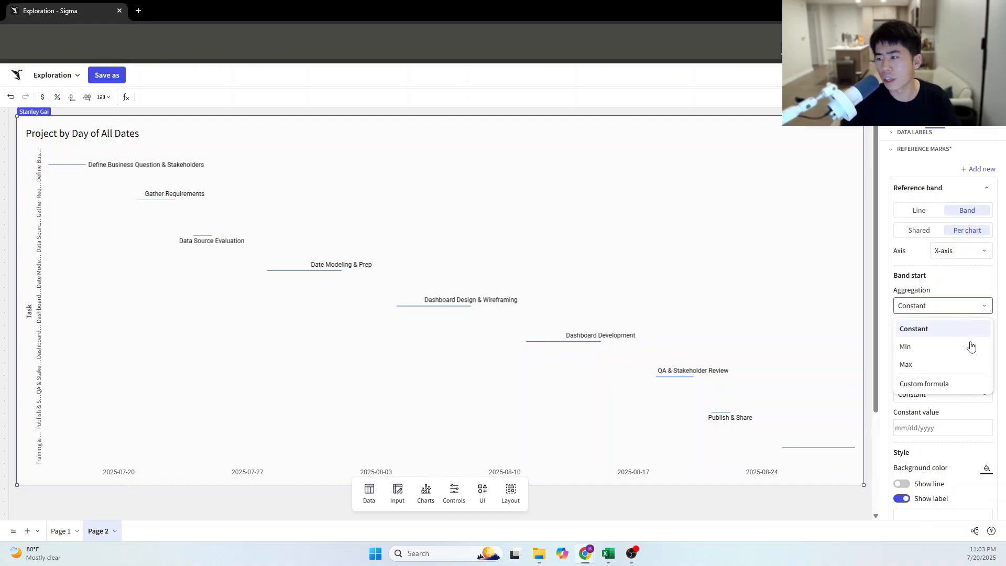
left_click(951, 383)
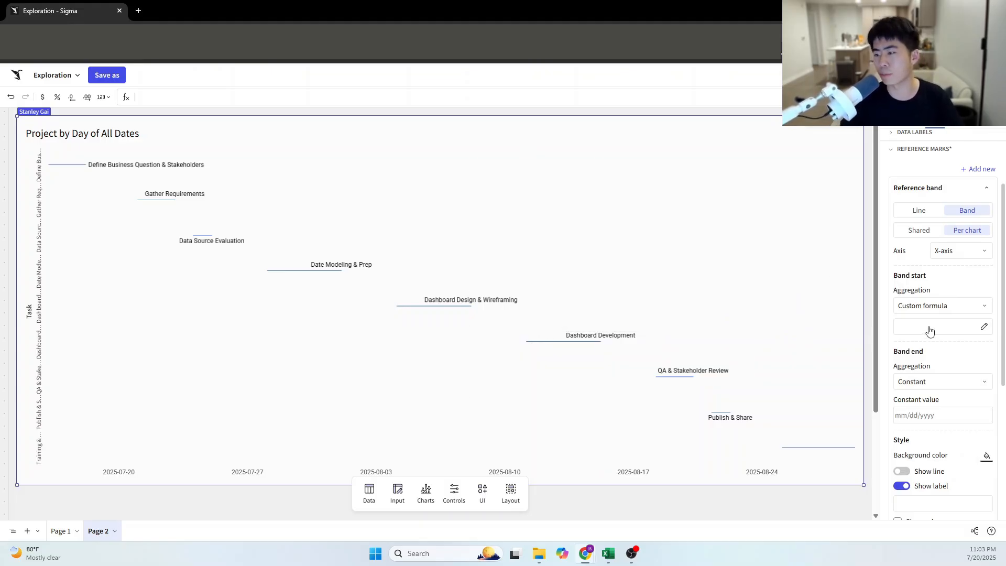
Enter the band start formula If([Period_Start_End]="Project Starts",[All Dates]) and apply it
left_click(985, 329)
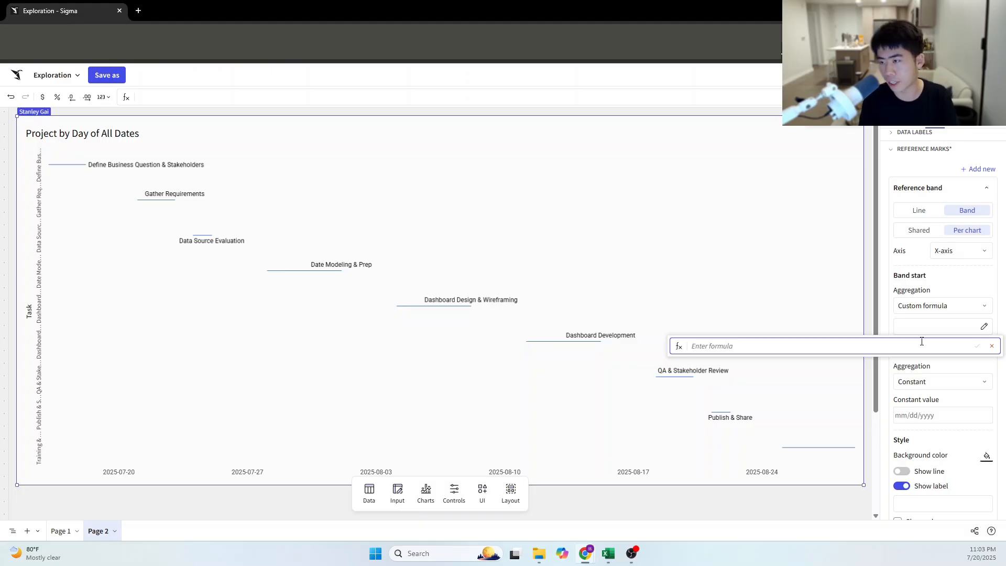
type("If(")
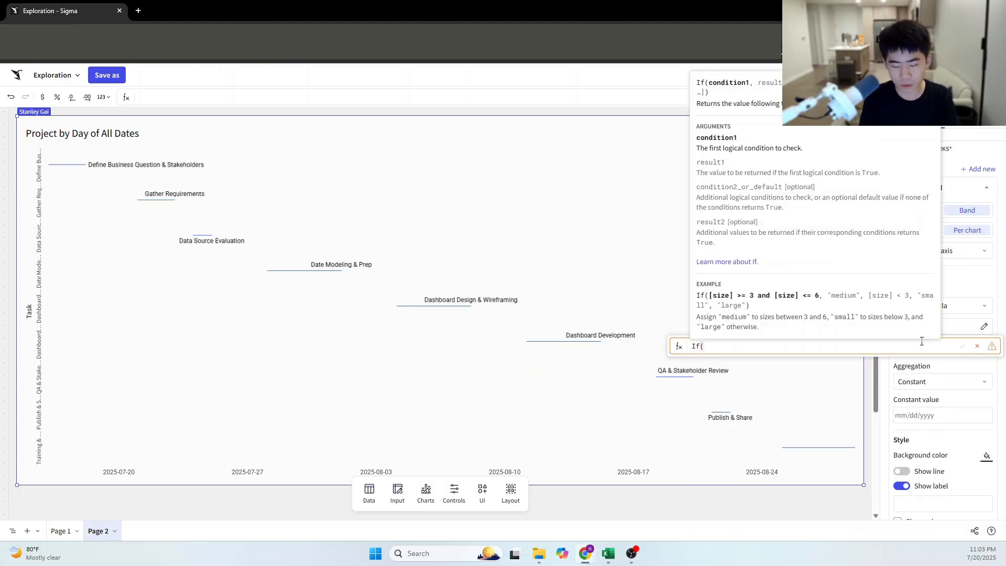
type("\"peio")
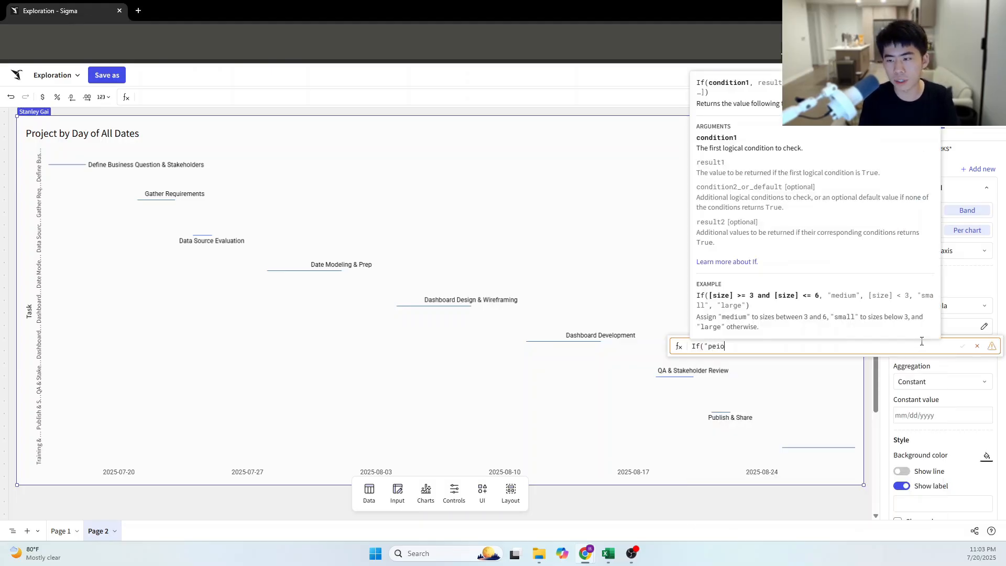
key("BackSpace")
key("BackSpace")
type("riod")
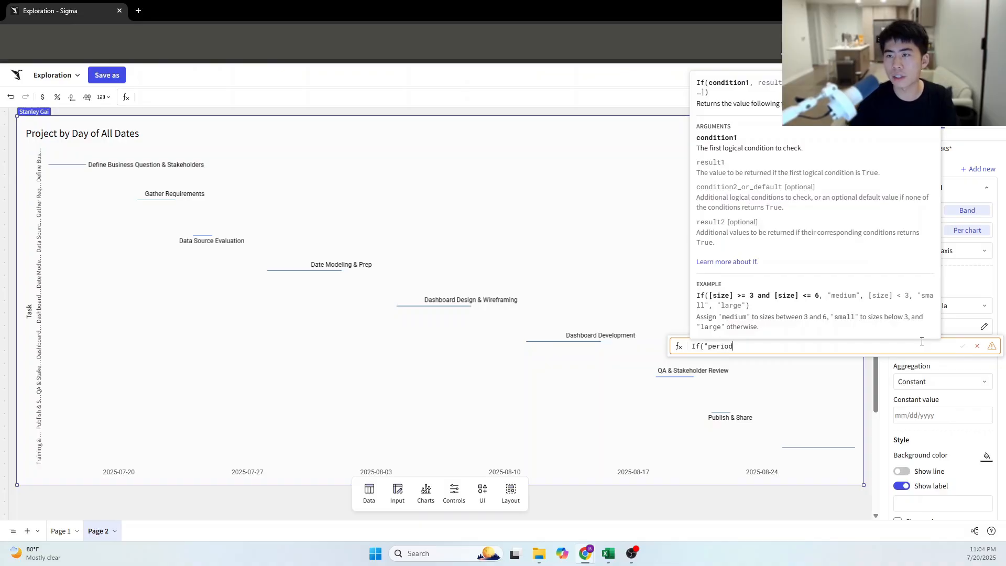
key("BackSpace")
key("BackSpace")
key("BackSpace")
key("BackSpace")
key("BackSpace")
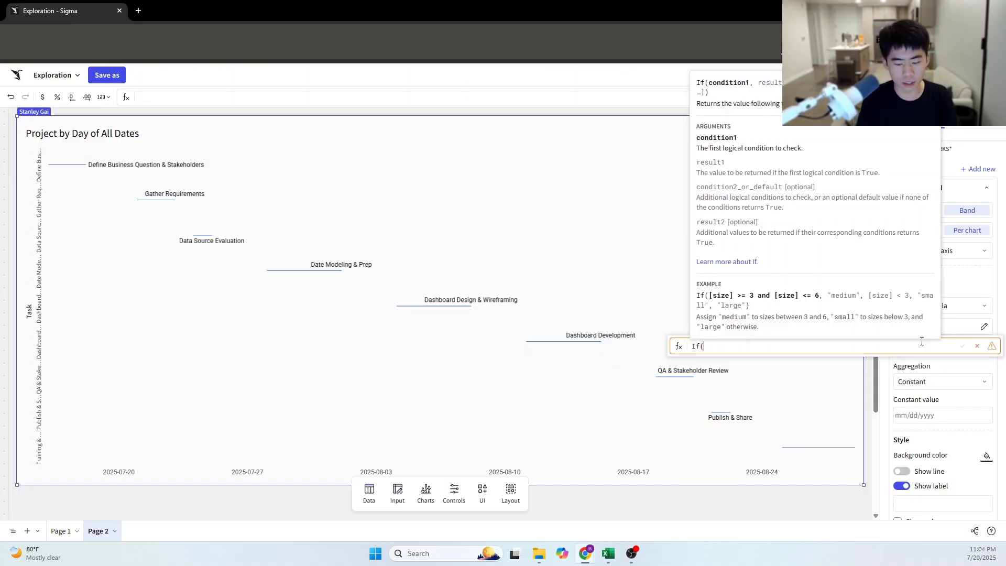
type("Pe")
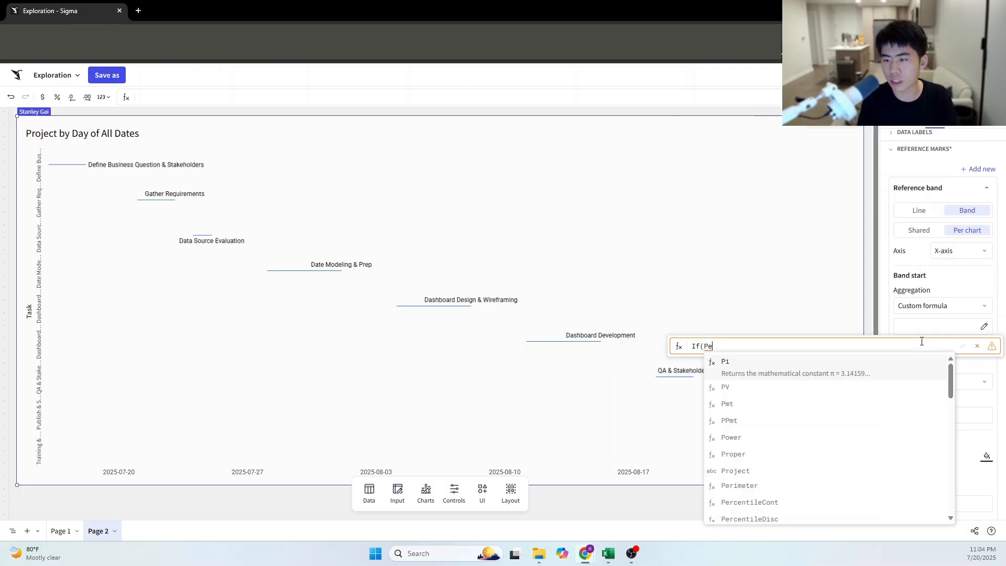
type("riod")
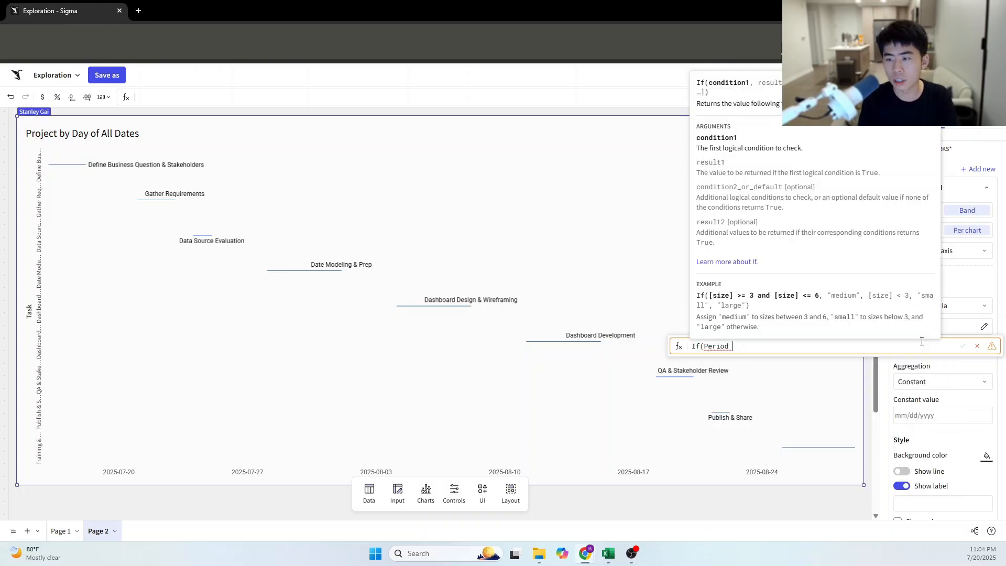
key("BackSpace")
key("Tab")
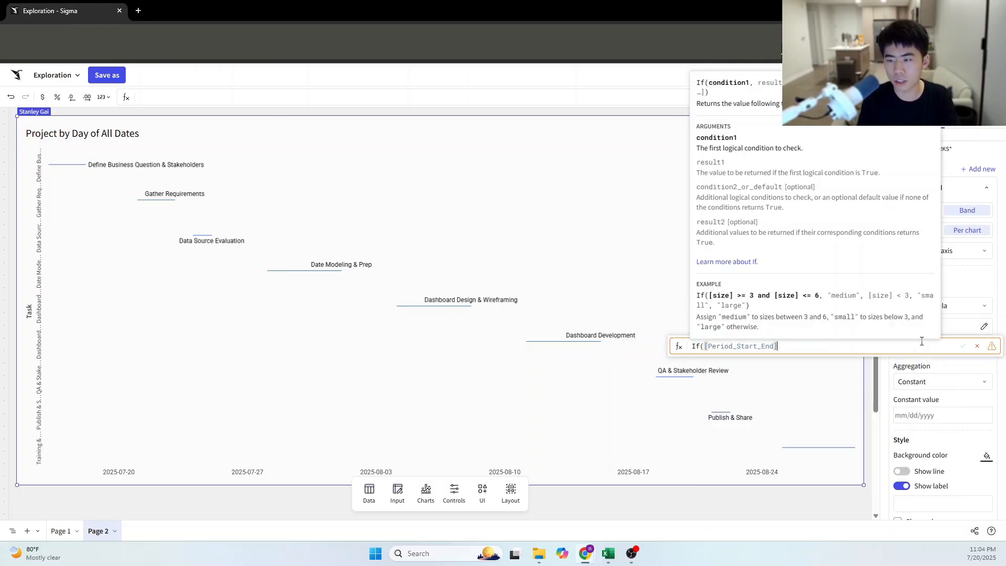
type("=\"")
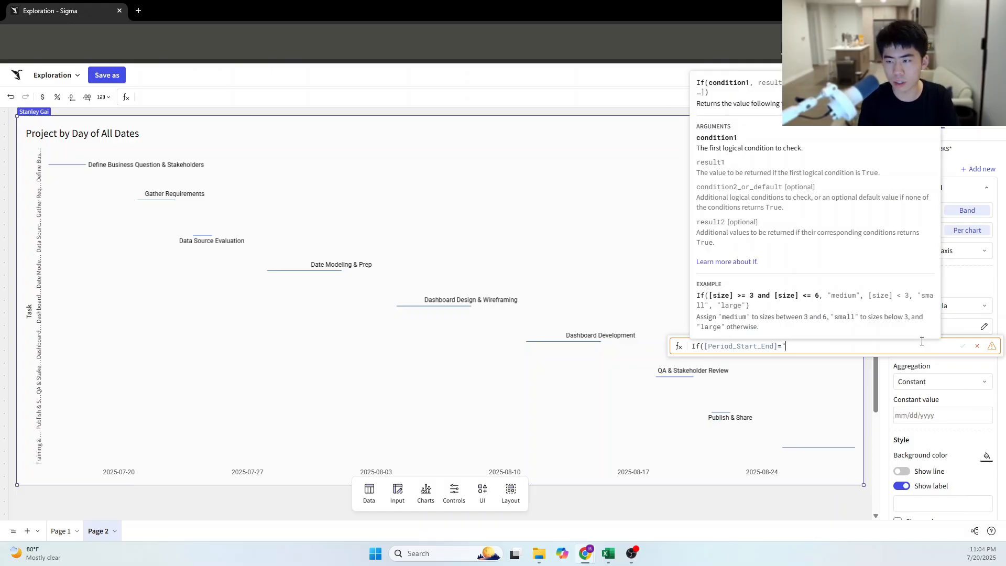
type("Proj")
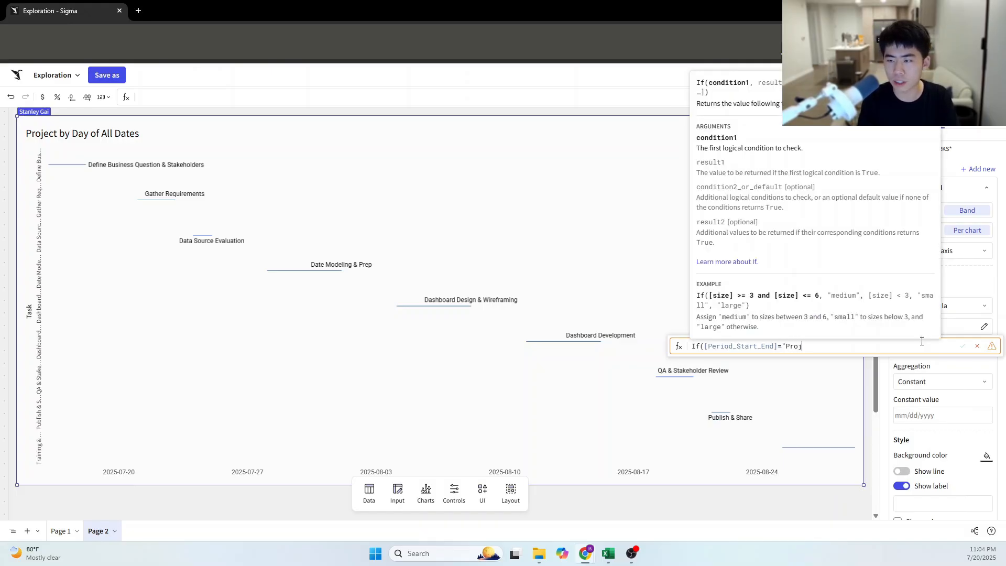
type("ect Starts")
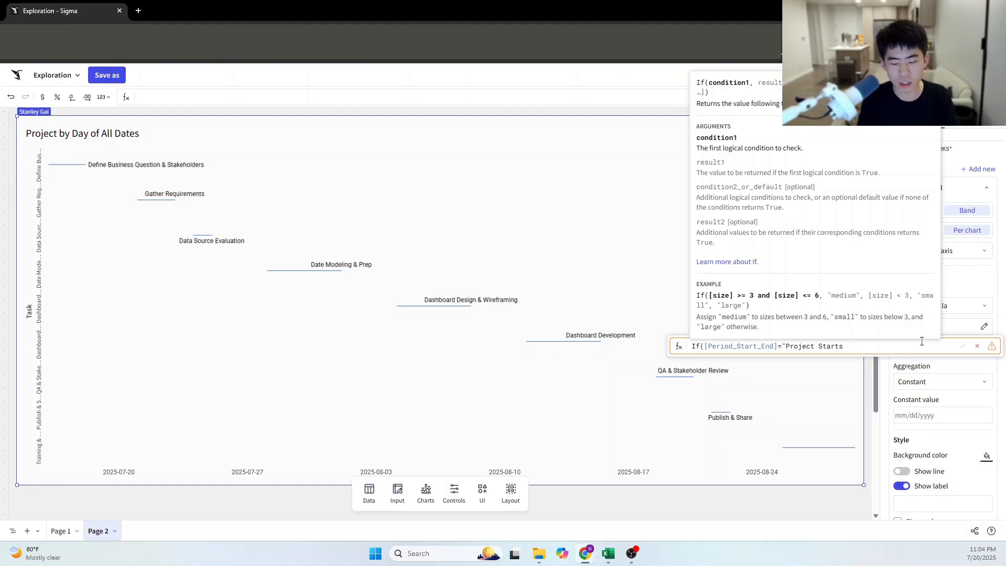
type("\"")
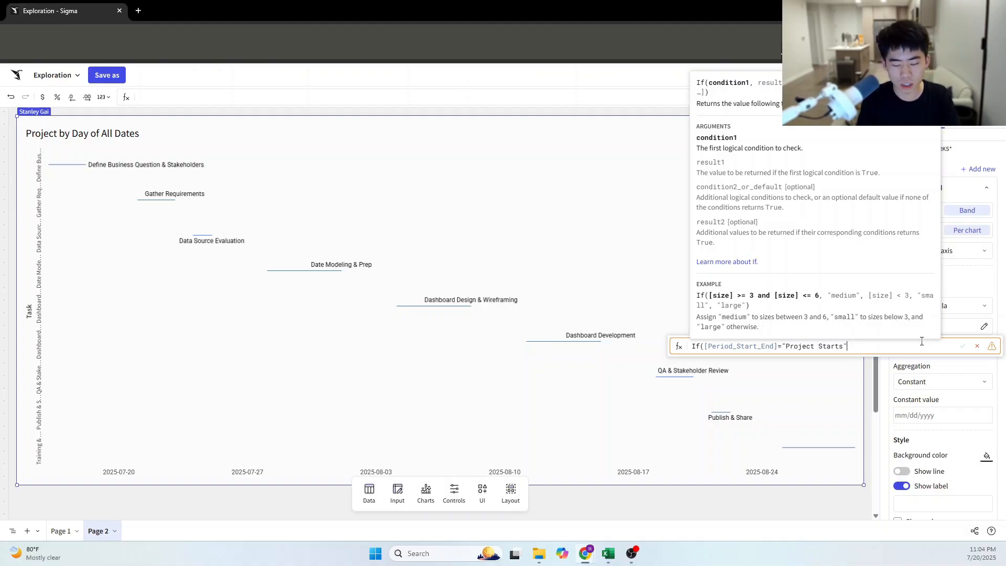
type(",")
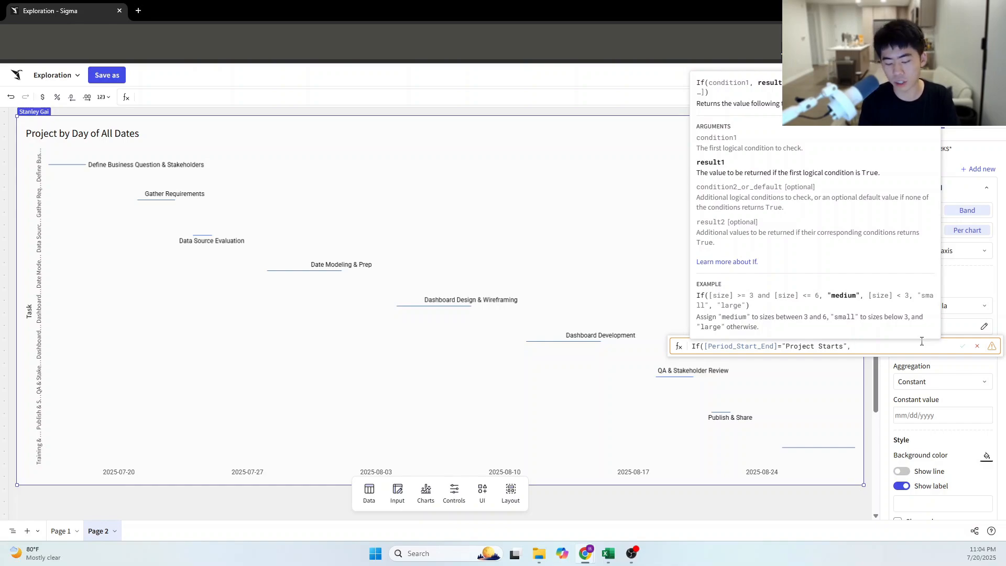
type("all ")
type("d")
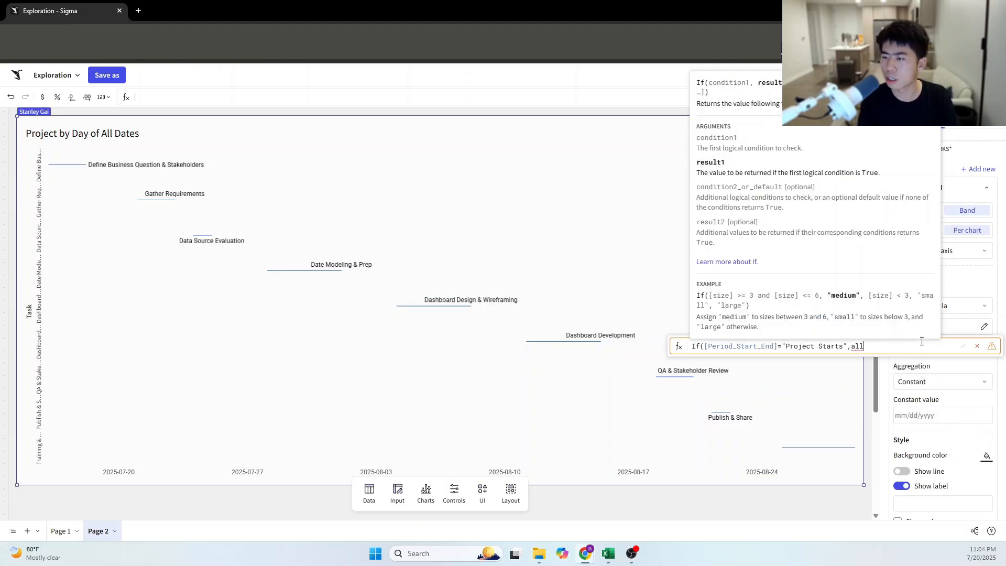
key("Return")
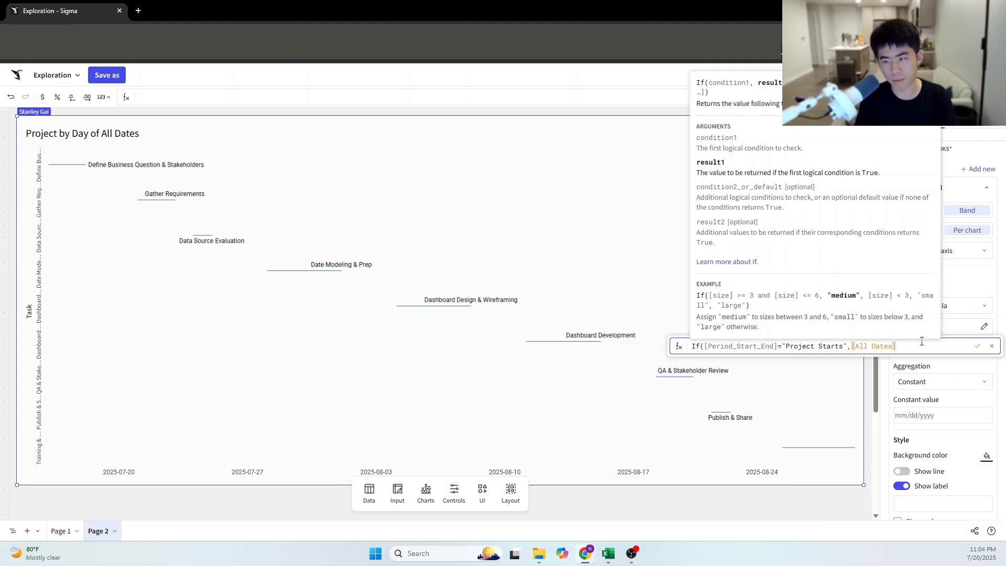
type(")")
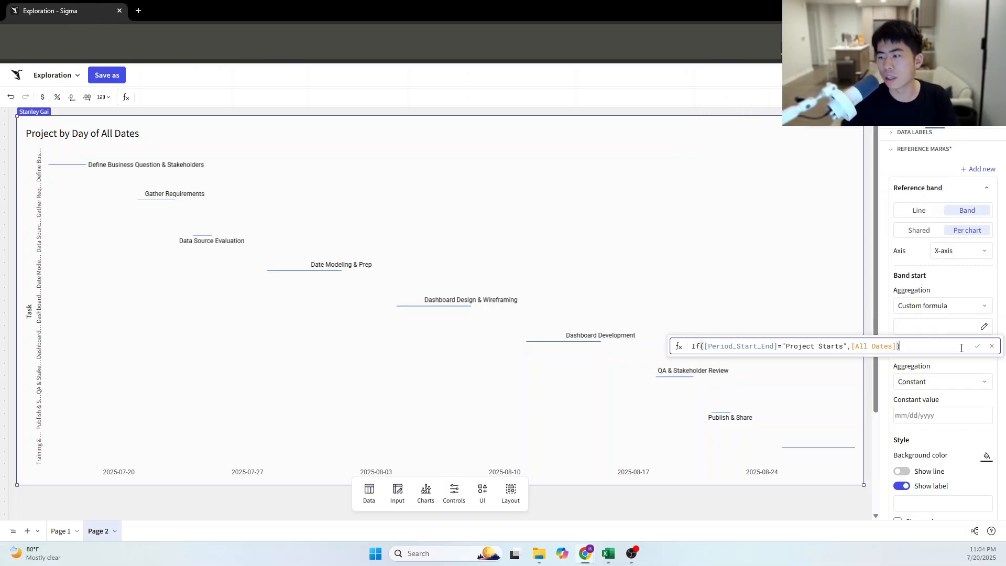
left_click(978, 349)
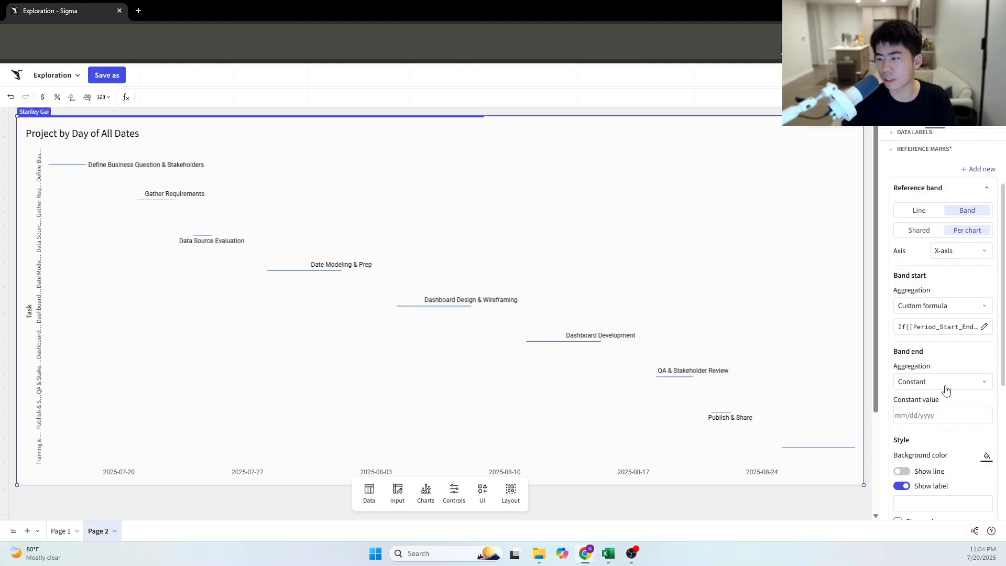
Set the band end to the custom formula If([Period_Start_End]="Project Ends",[All Dates])
left_click(972, 389)
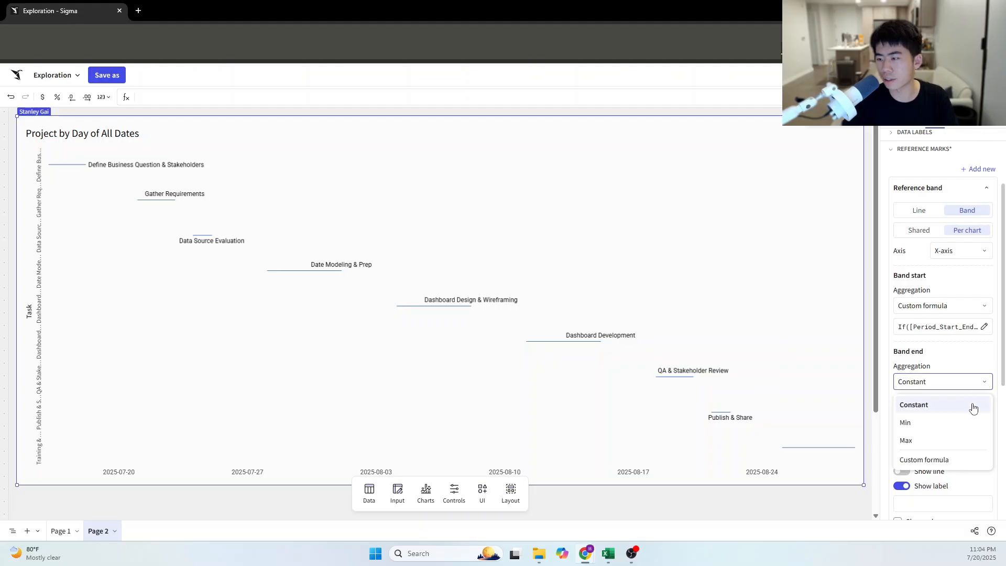
left_click(931, 462)
left_click(939, 405)
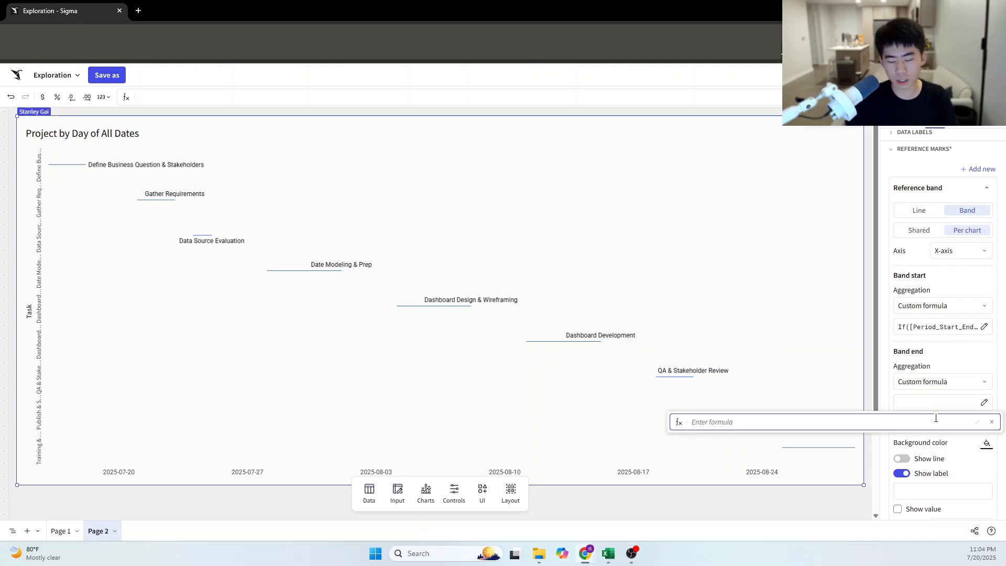
type("If(")
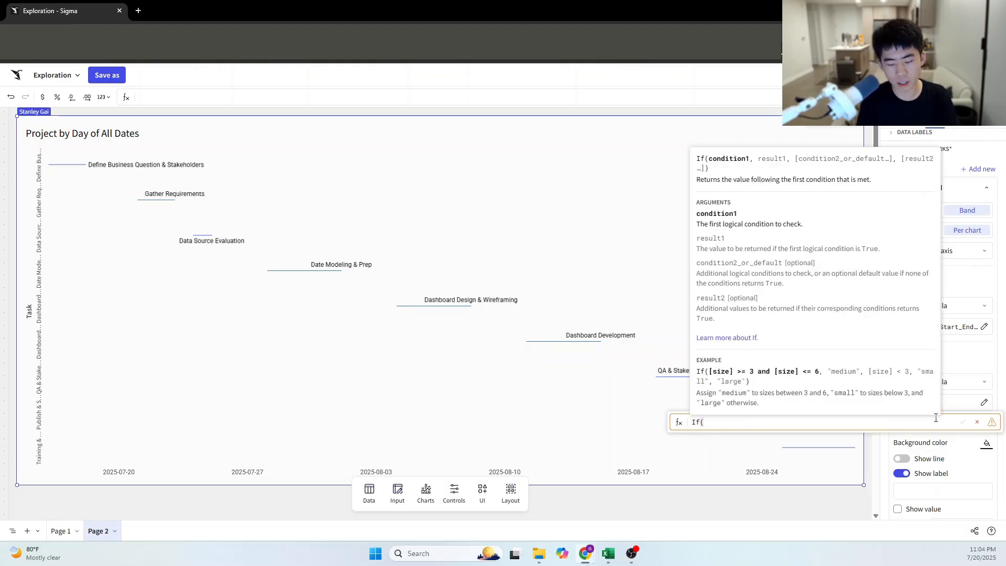
type("per")
key("BackSpace")
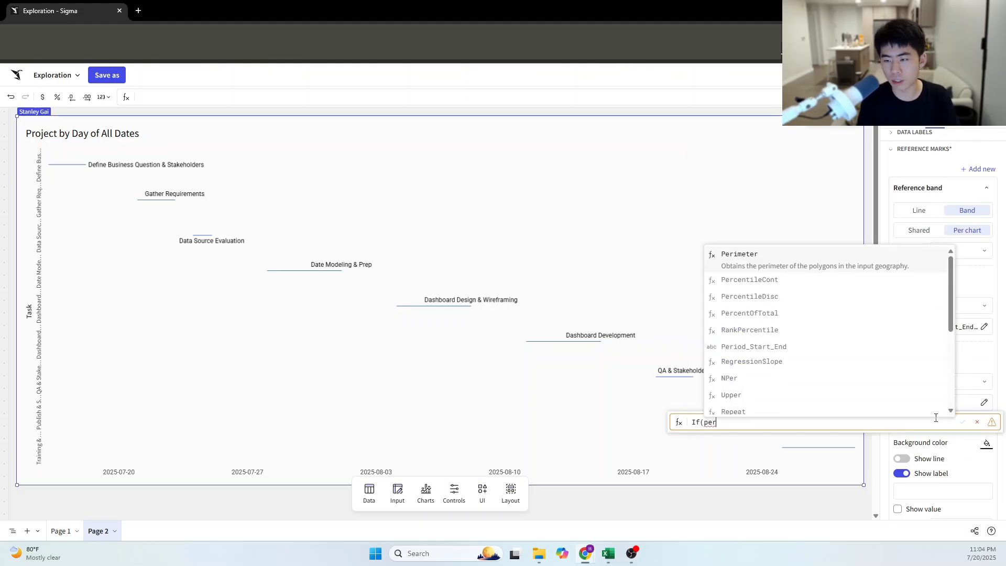
type("io")
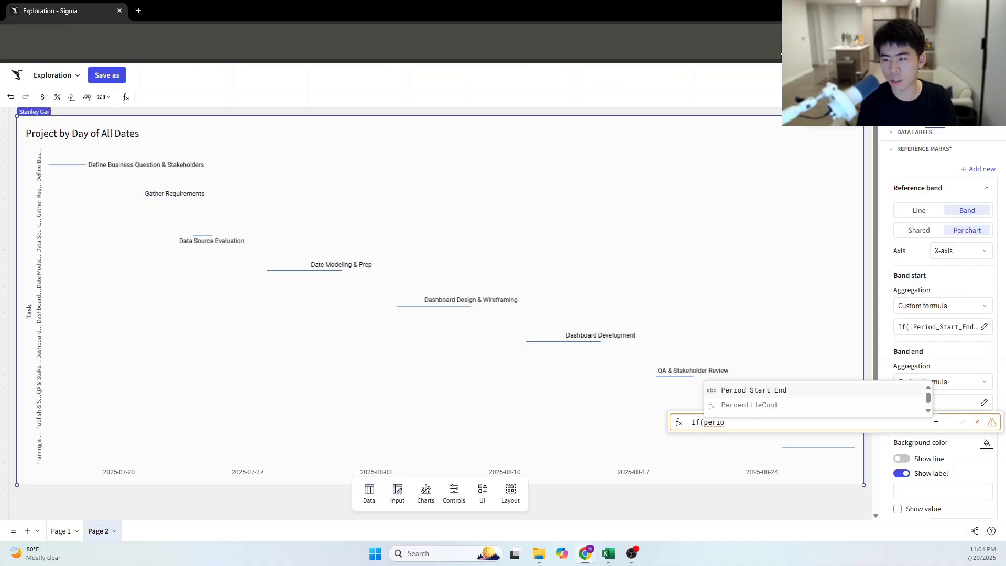
key("Tab")
type("=\"Pro")
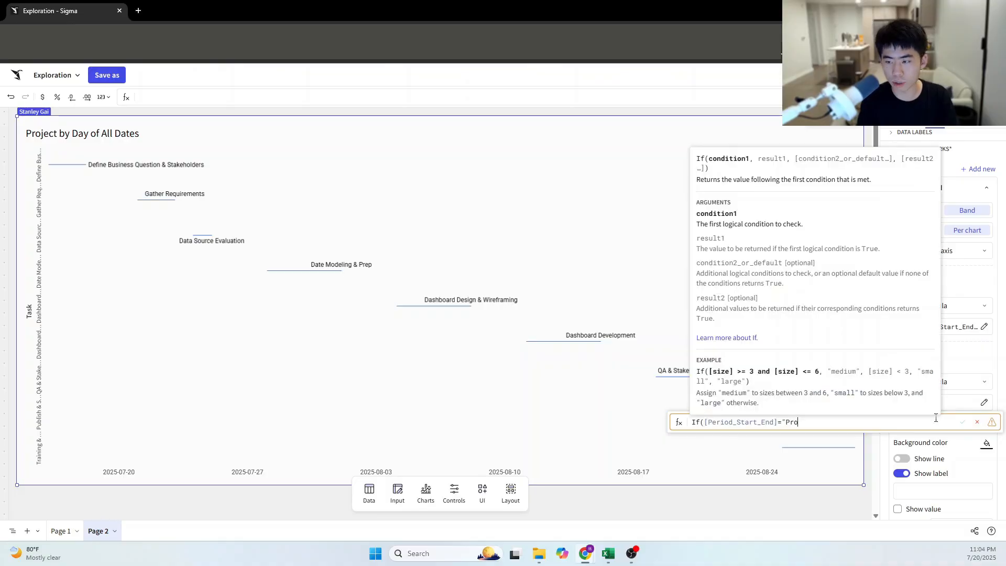
type("ject Ends")
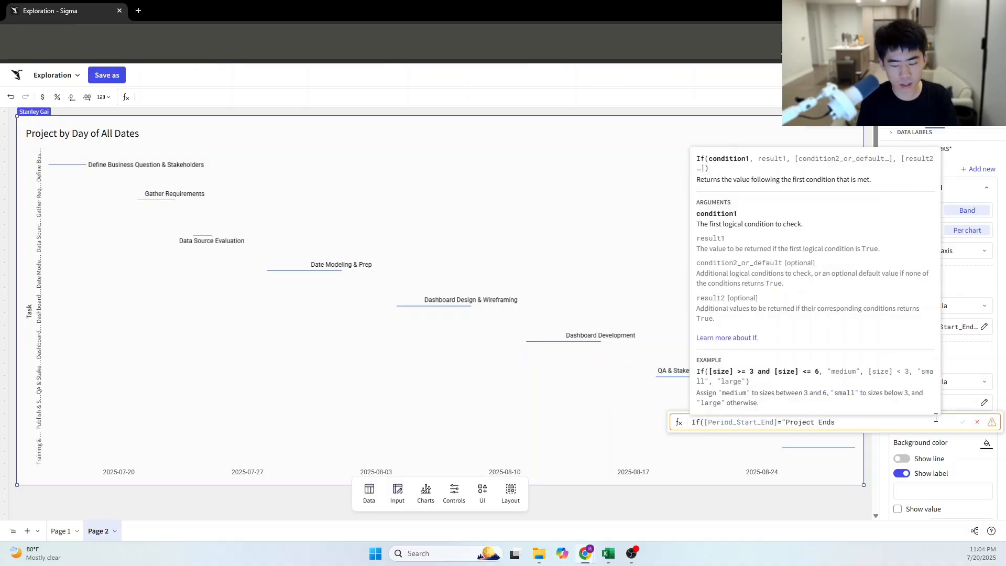
type("\",all")
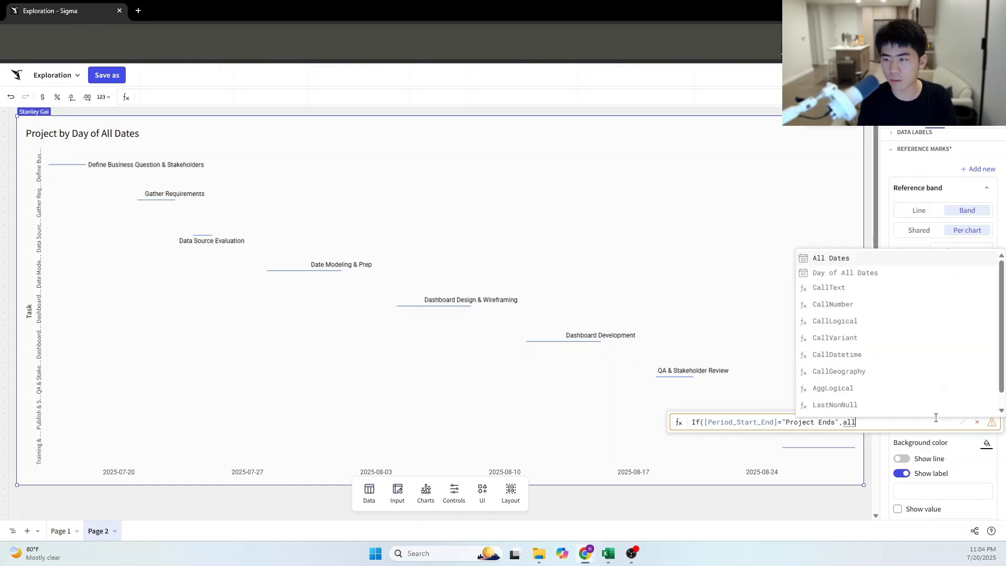
key("Tab")
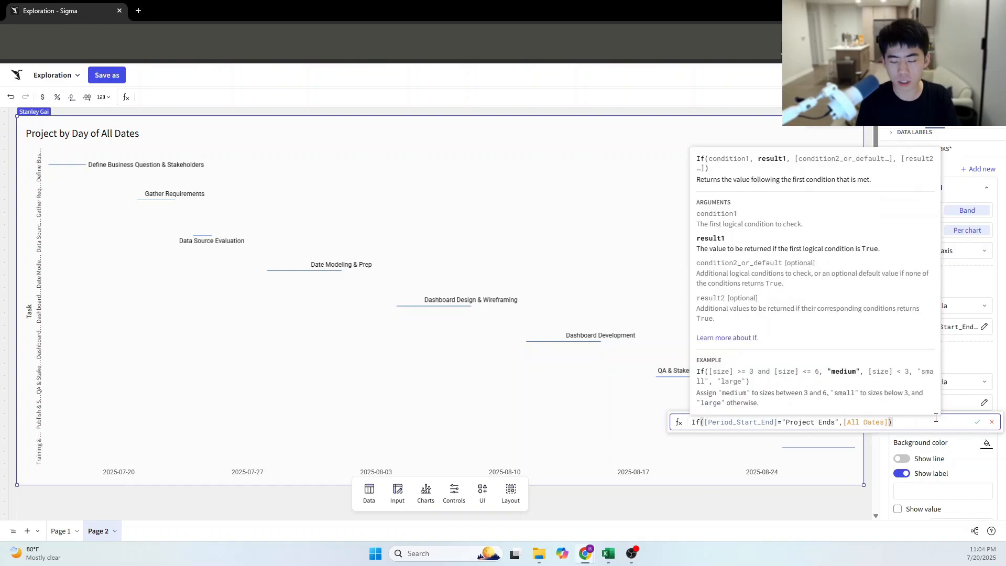
key("Return")
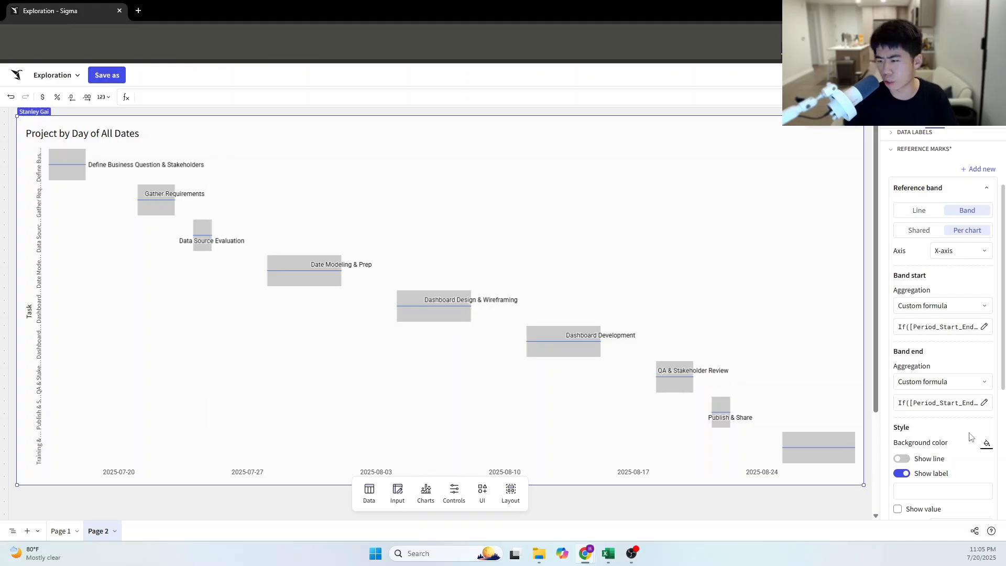
Try purple 8700F5 as the reference band's background color and settle on blue 0059EB
left_click(986, 444)
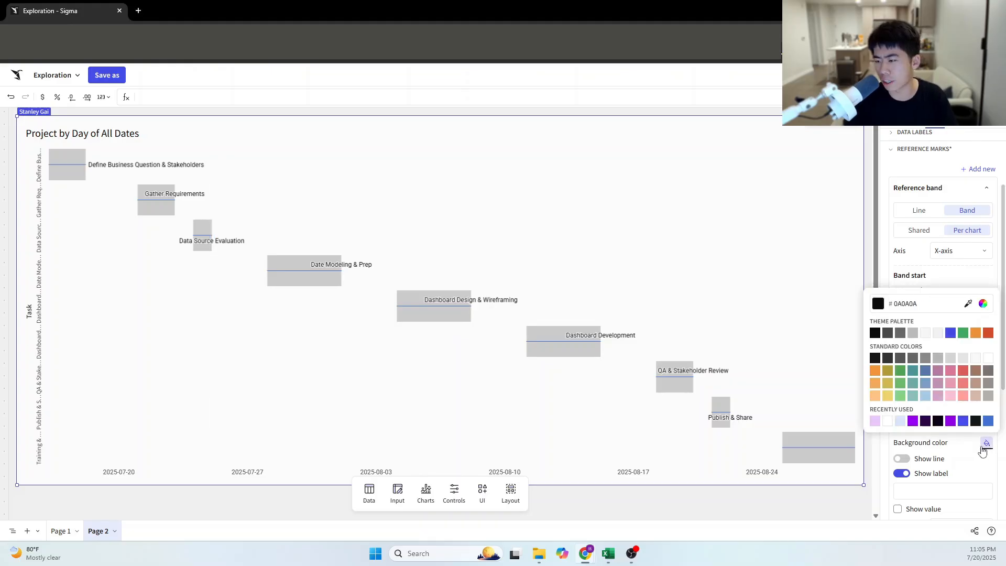
left_click(913, 421)
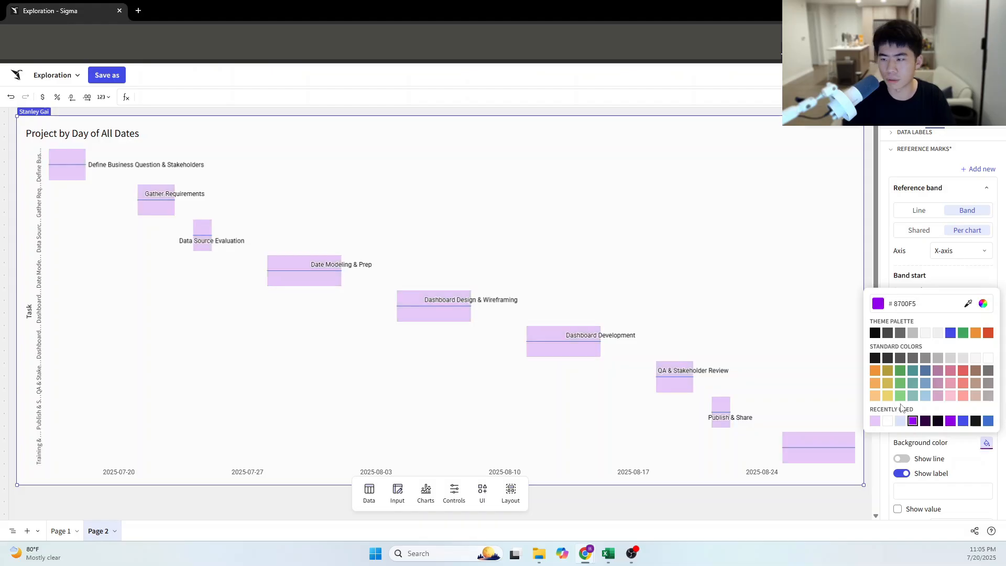
left_click(963, 421)
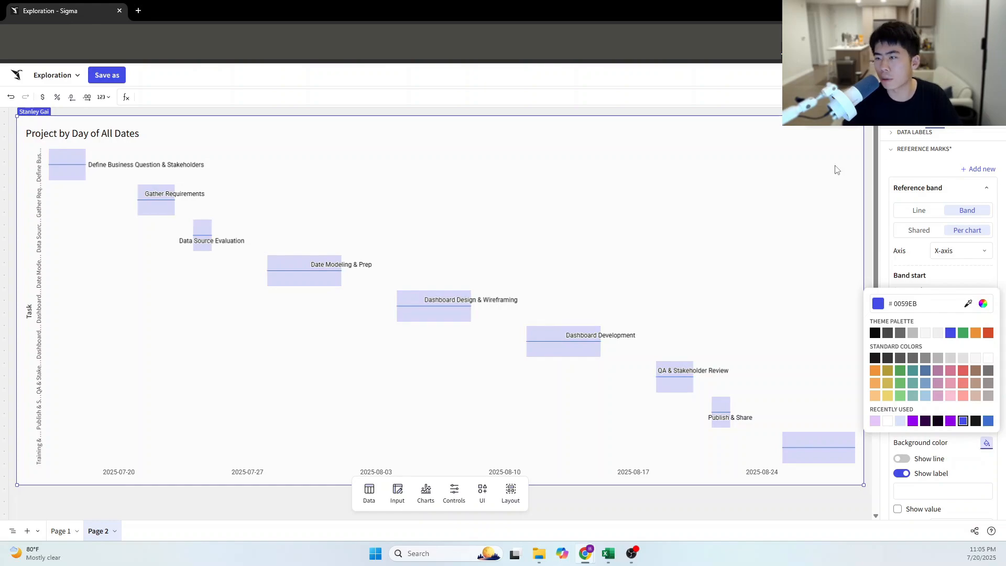
left_click(896, 176)
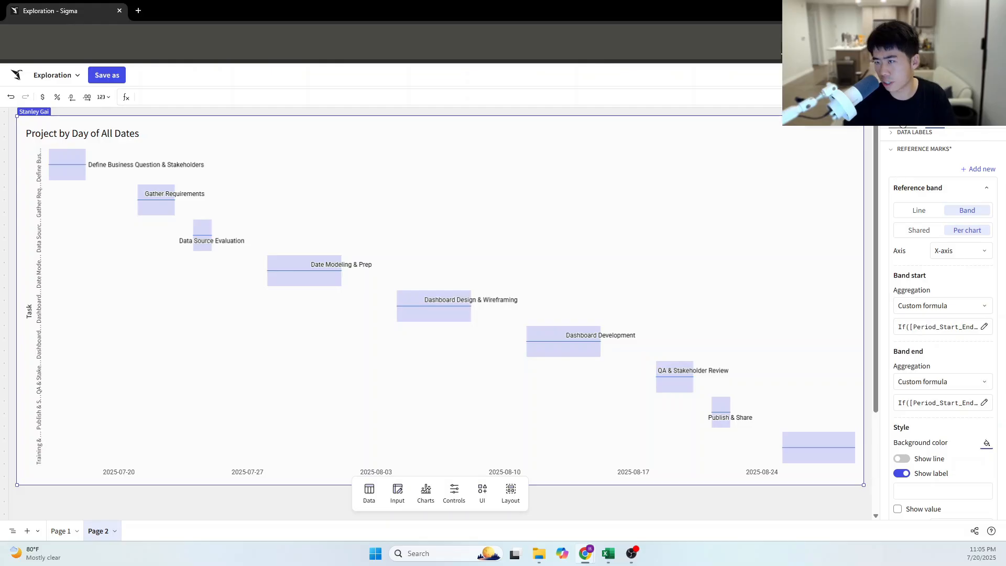
Sample the reference band's fill color D6D8F7 with the eyedropper and use it as the line's single color
left_click(902, 124)
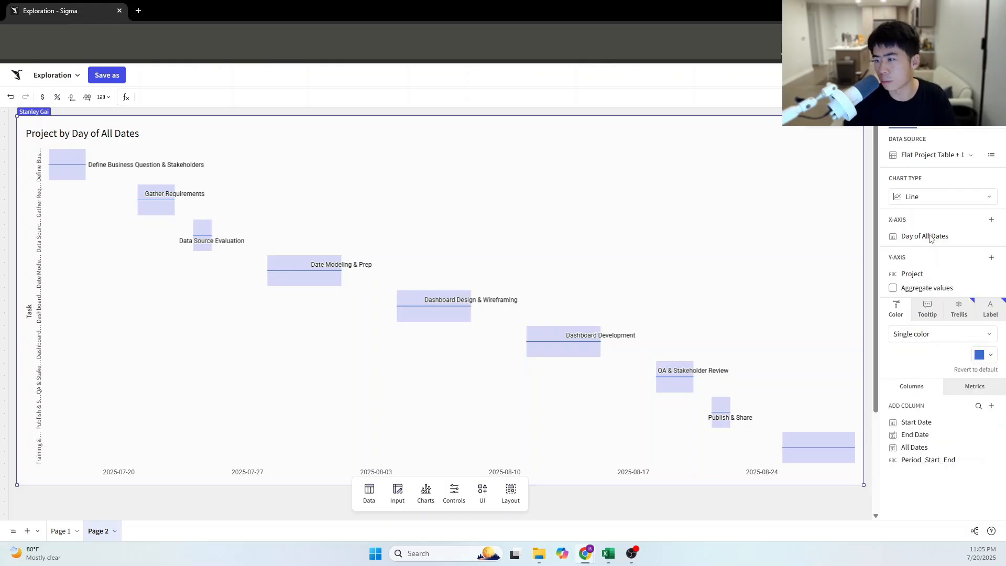
left_click(978, 356)
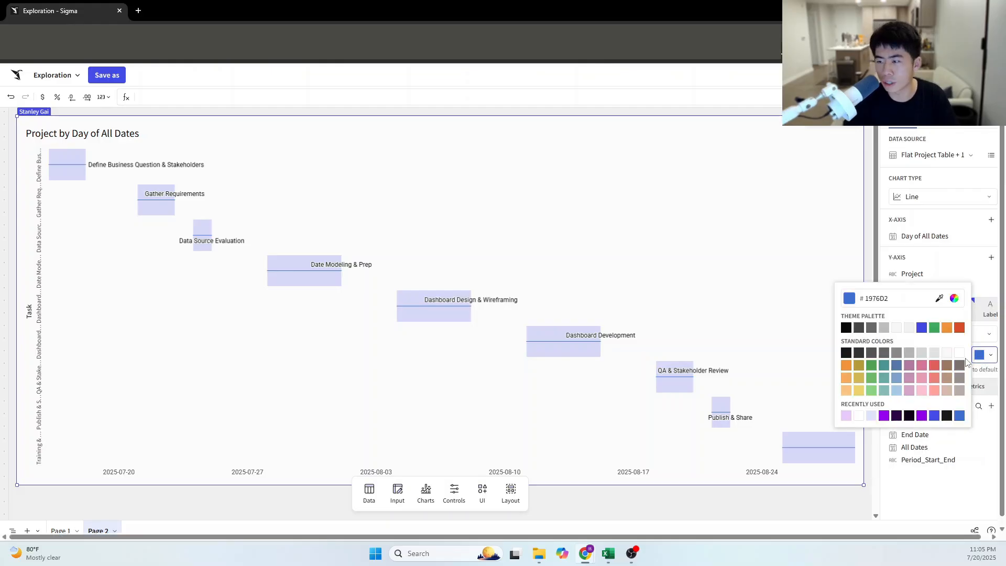
left_click(940, 299)
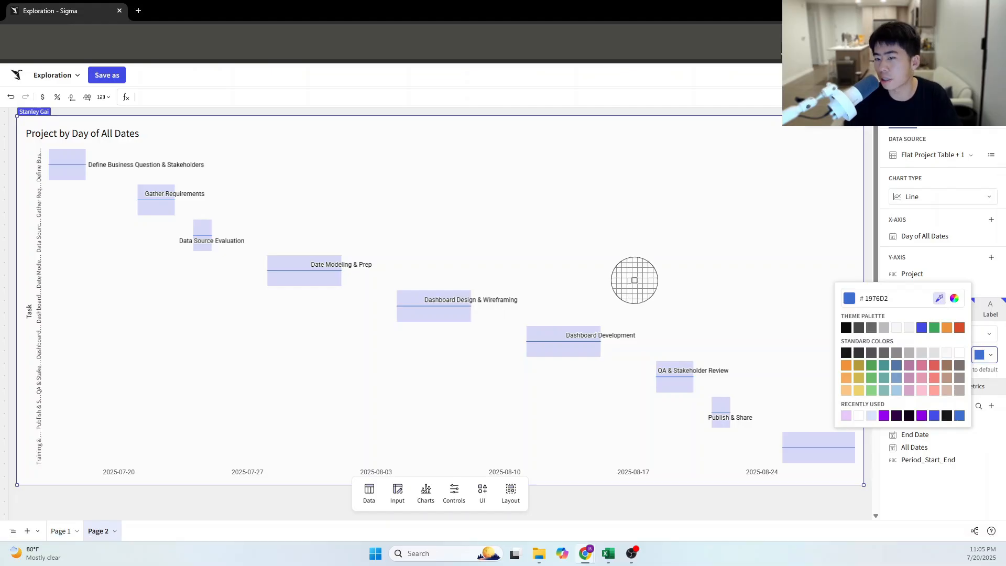
left_click(543, 326)
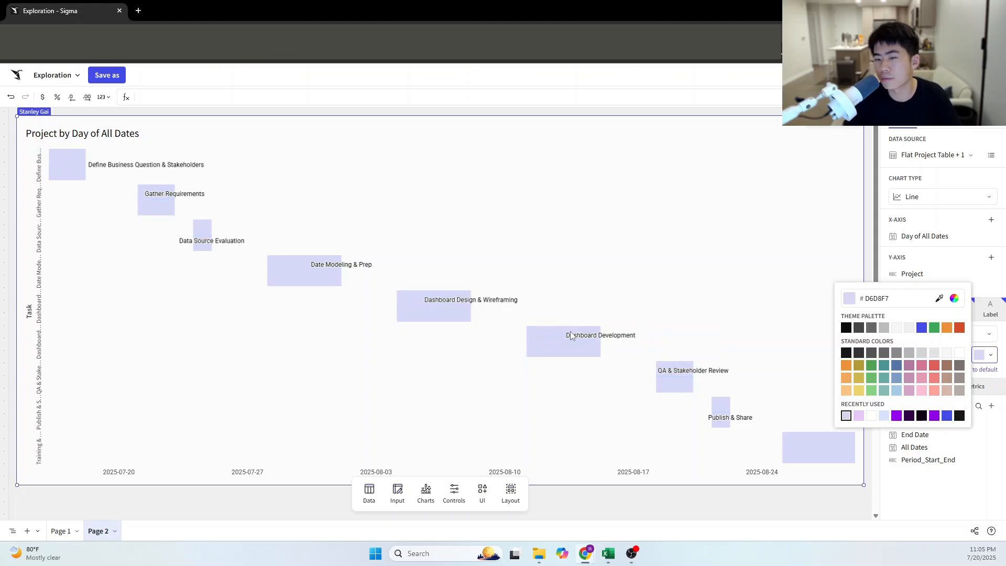
left_click(691, 325)
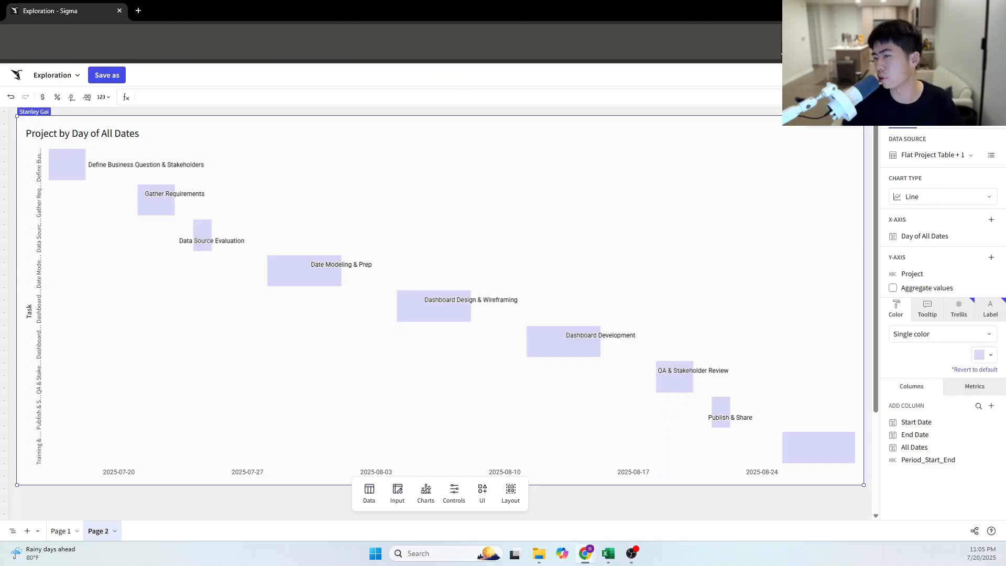
Check the chart's active filter on Period_Start_End
left_click(828, 127)
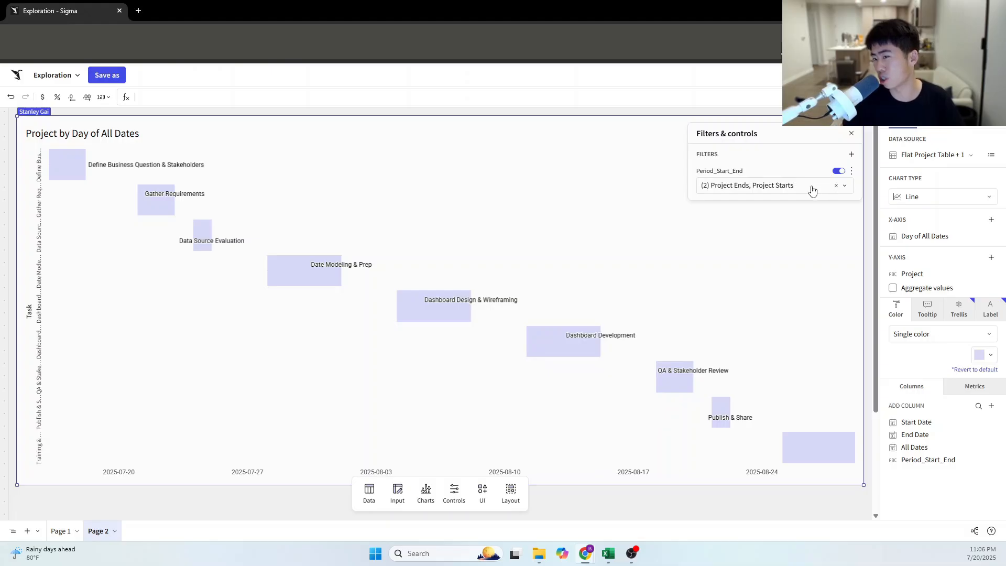
left_click(688, 240)
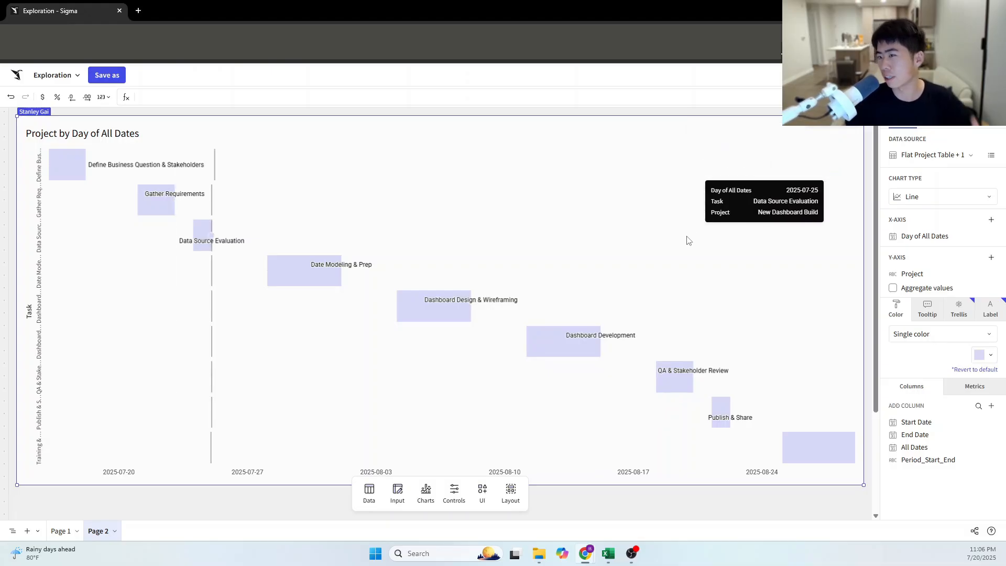